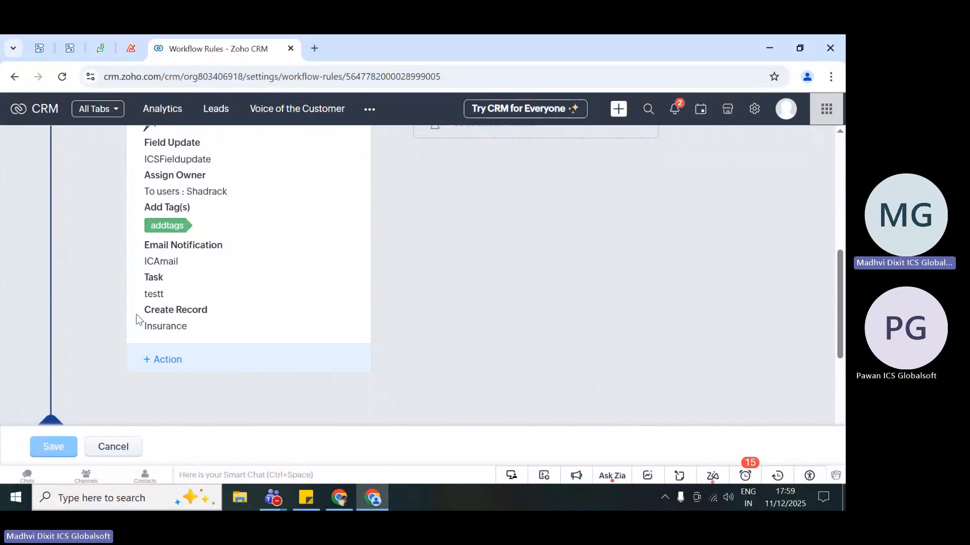
- Add a Create Connected Record instant action to the workflow rule for the Accounts module with the Standard layout
left_click(169, 353)
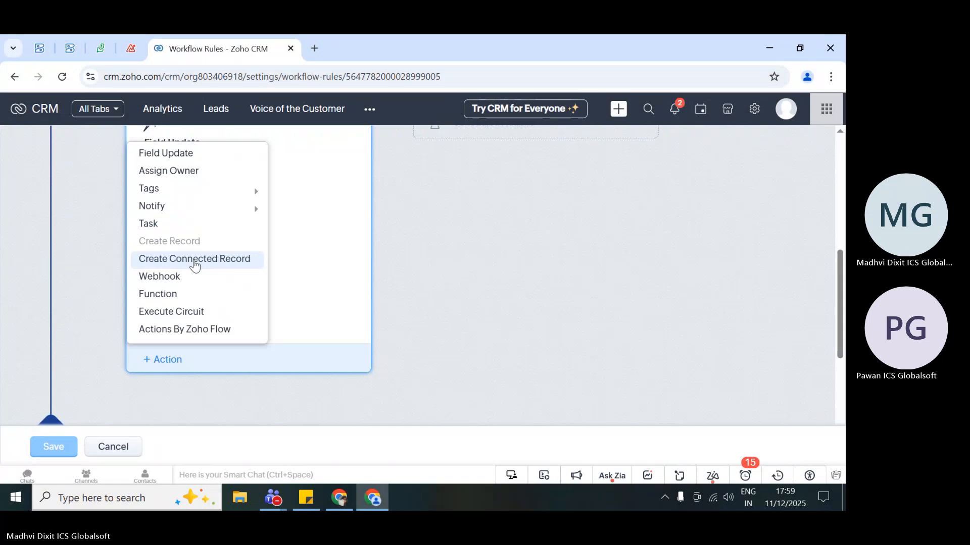
left_click(195, 264)
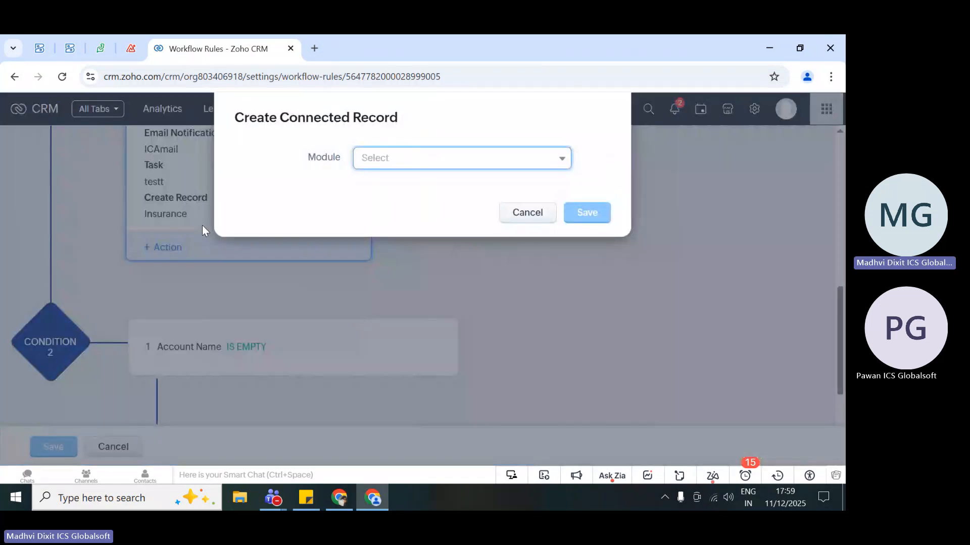
left_click(428, 160)
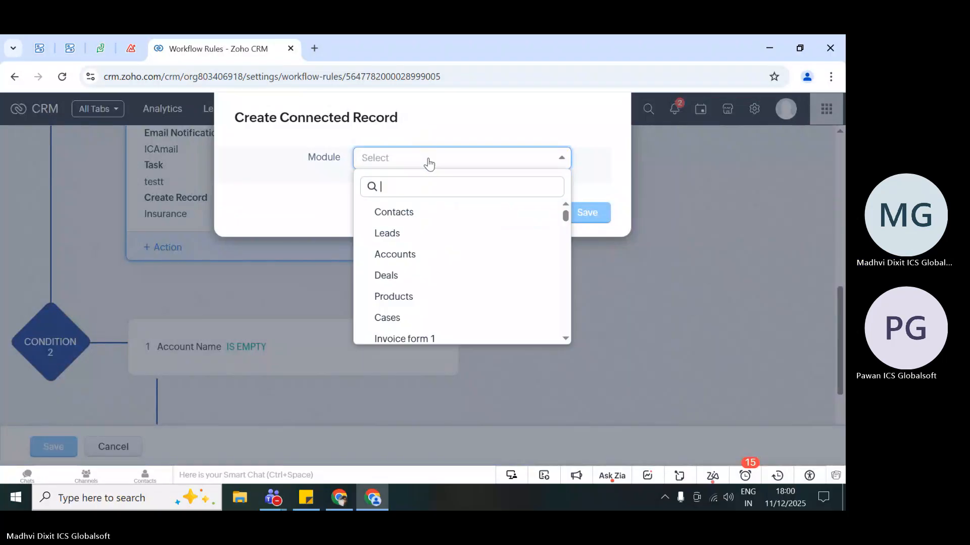
left_click(428, 253)
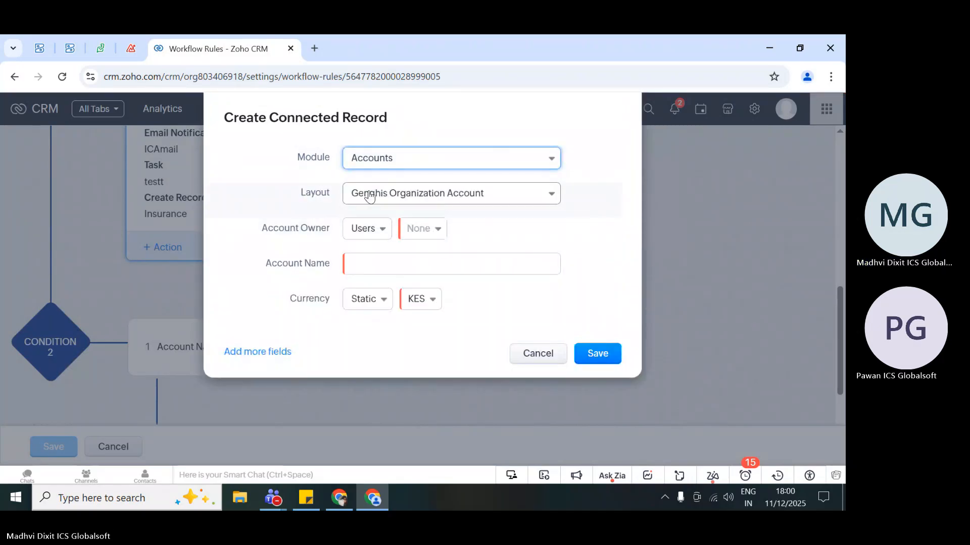
left_click(425, 199)
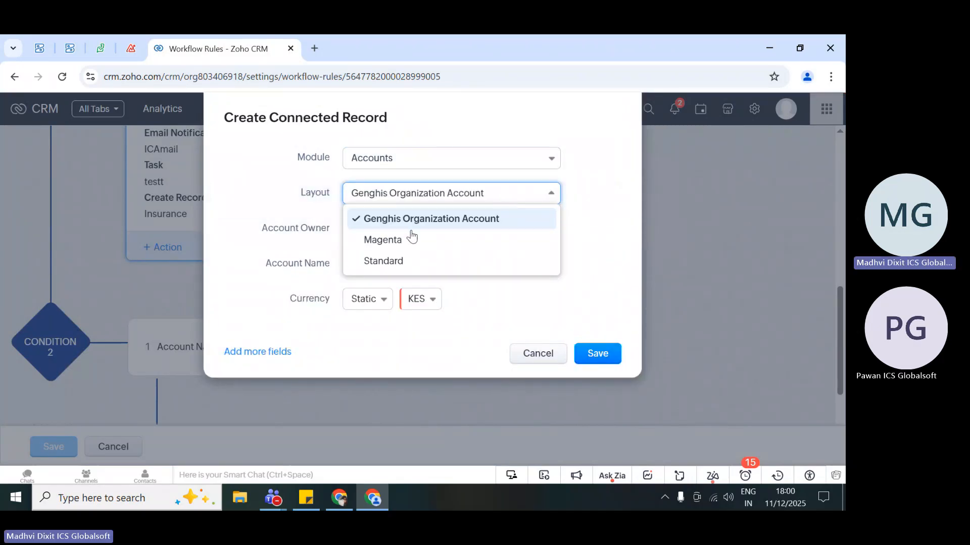
left_click(411, 262)
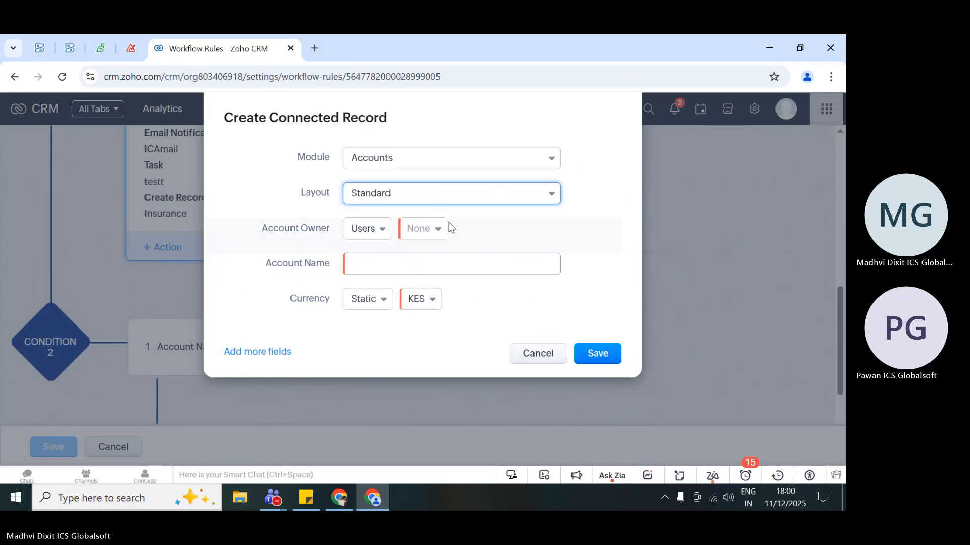
- Set the connected record's account owner to Logged in User and its account name to testICS
left_click(419, 231)
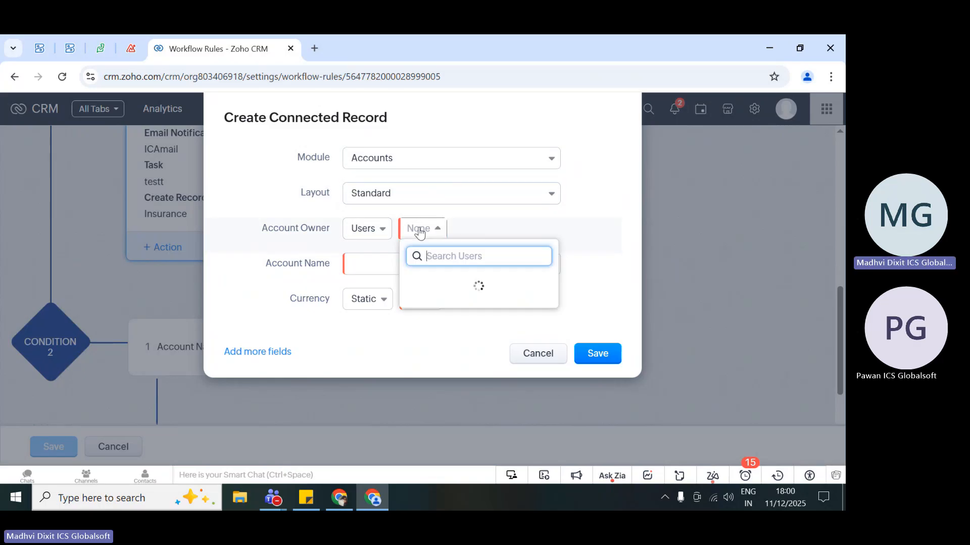
left_click(481, 290)
left_click(407, 268)
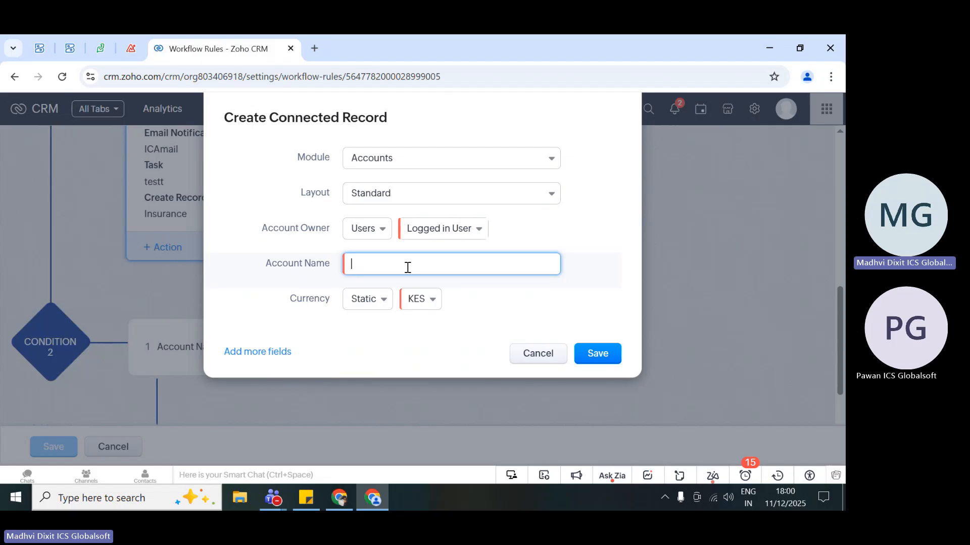
type("testICS")
- Add the Rating field with the static value Warm, and save both the connected record action and the workflow rule
left_click(250, 354)
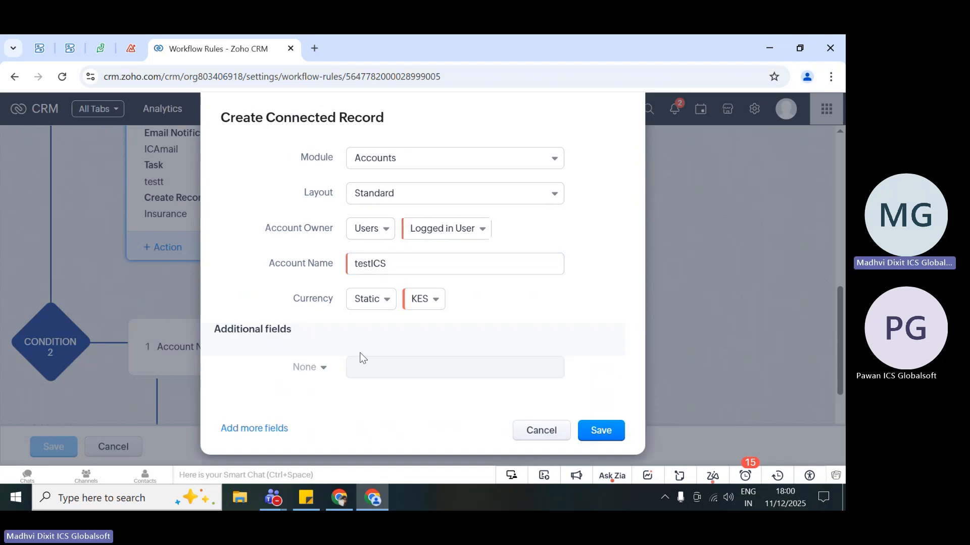
left_click(309, 374)
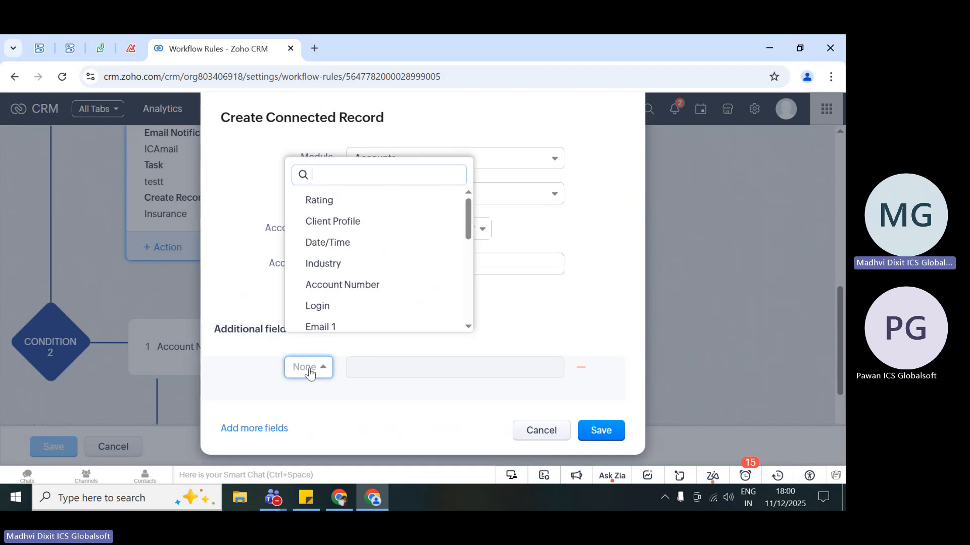
left_click(353, 204)
left_click(426, 371)
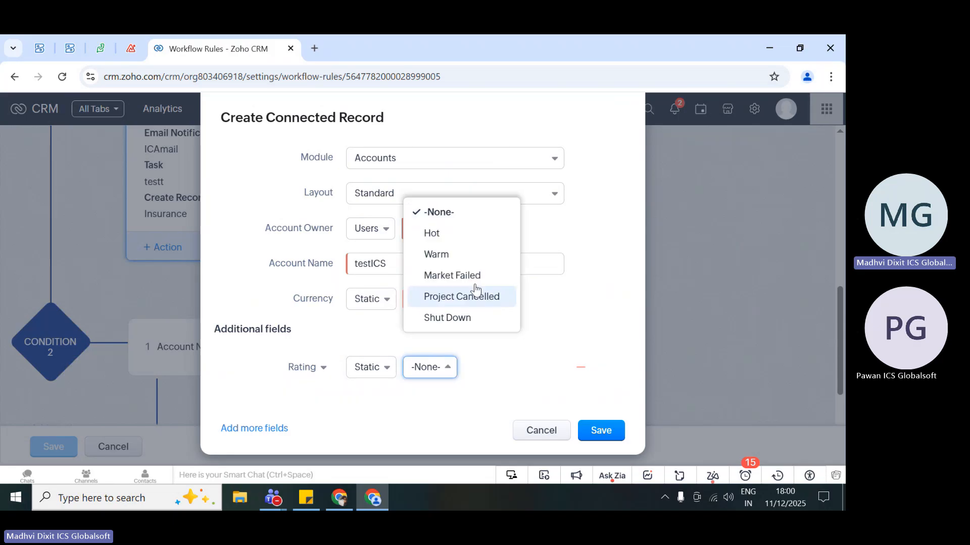
left_click(451, 255)
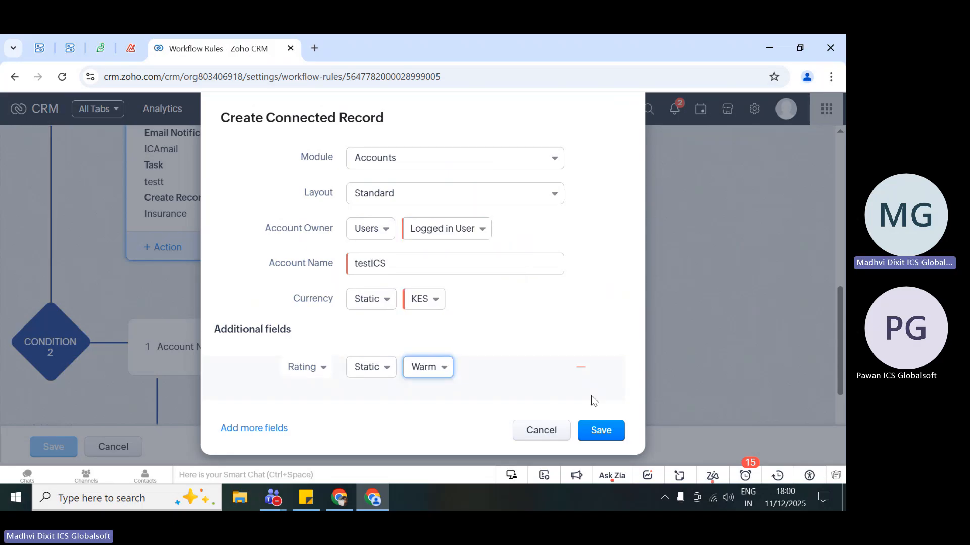
left_click(603, 435)
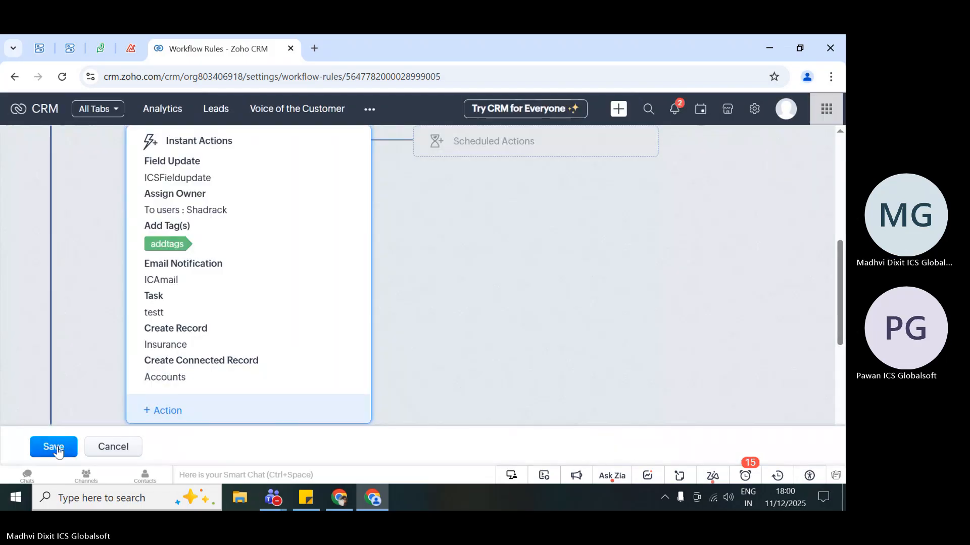
left_click(56, 446)
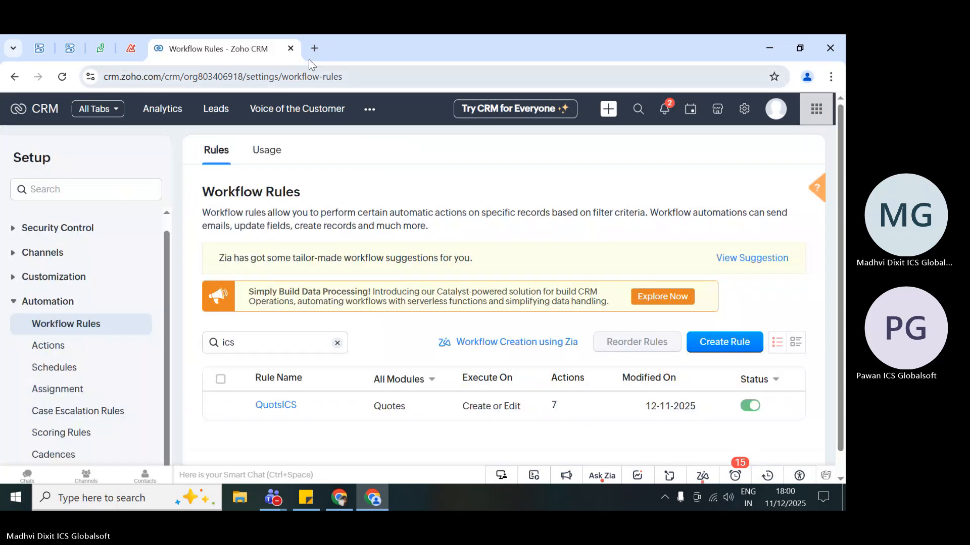
- Open the CRM in a new browser tab, dismiss the reminders and open the trew quote from the Quotes module
left_click(314, 48)
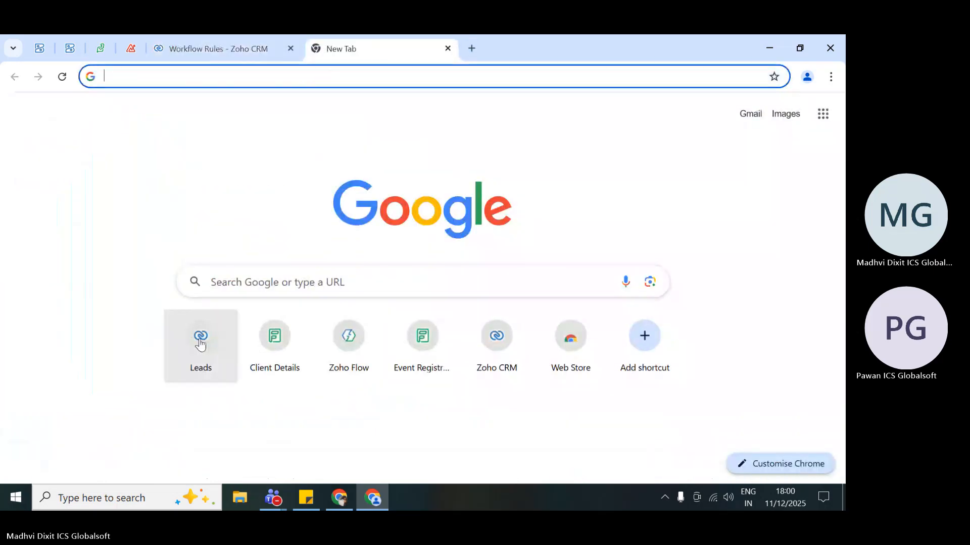
left_click(199, 339)
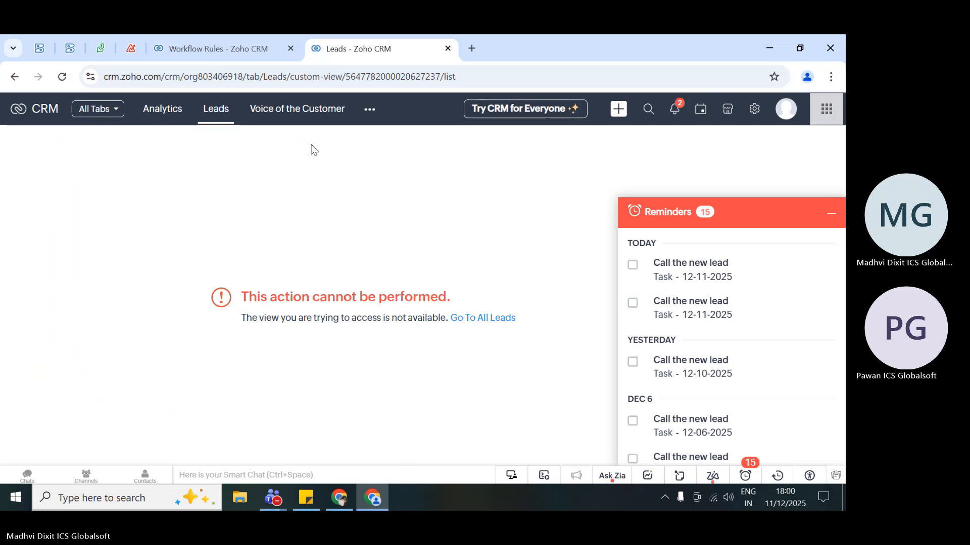
left_click(755, 110)
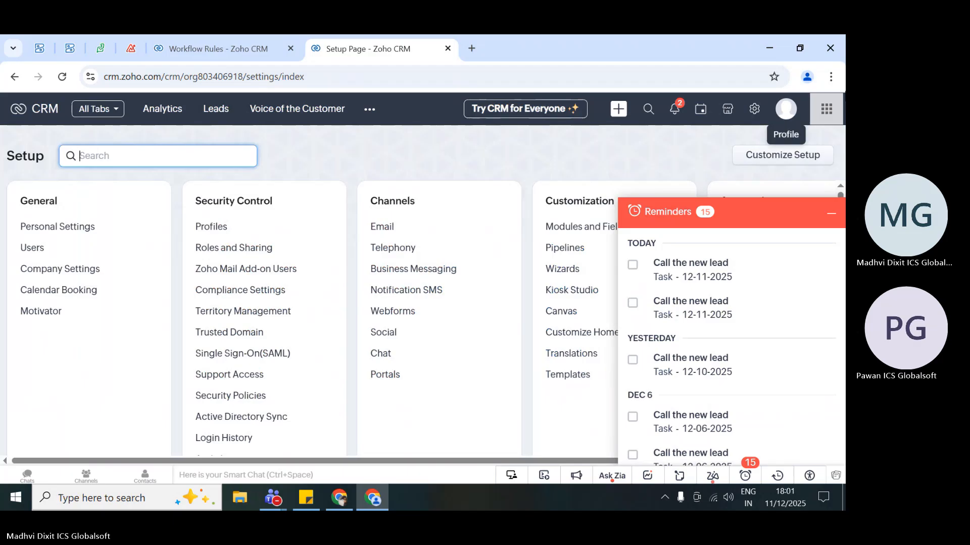
left_click(831, 214)
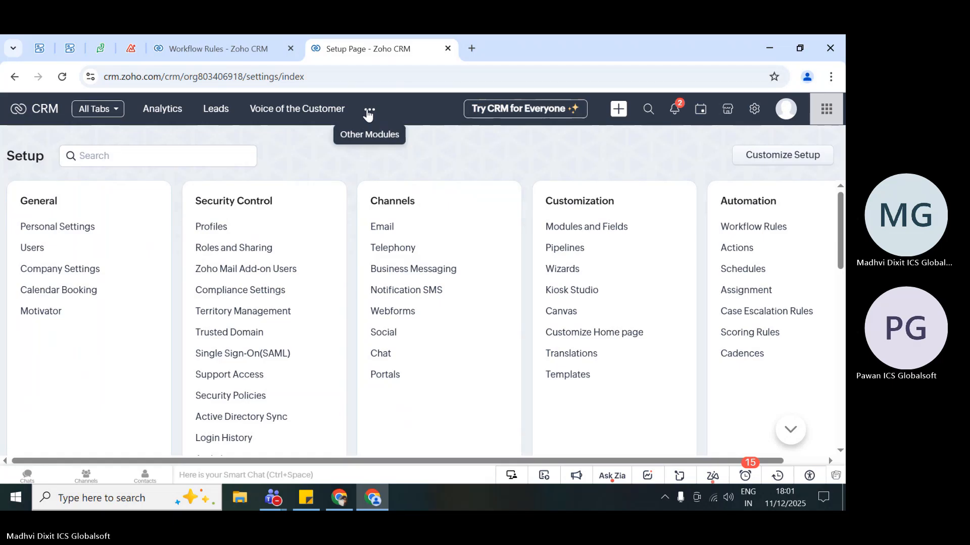
left_click(368, 115)
left_click(398, 277)
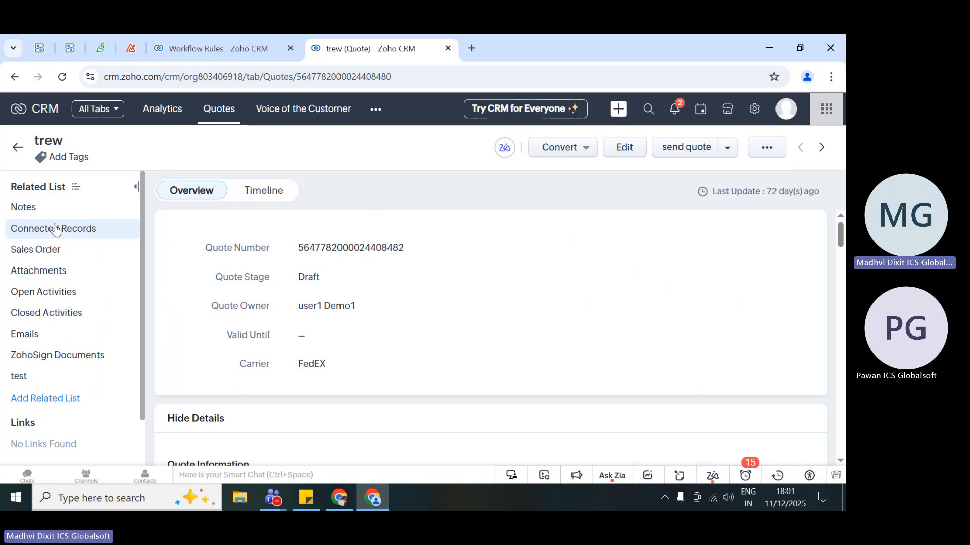
- Check the Connected Records related list of the trew quote
left_click(56, 228)
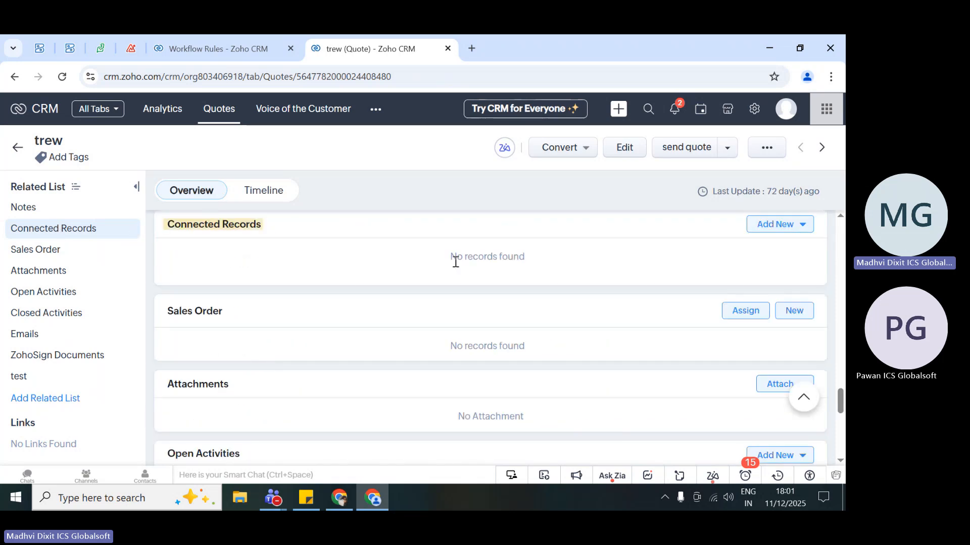
scroll(547, 256, "up", 5)
scroll(547, 256, "up", 15)
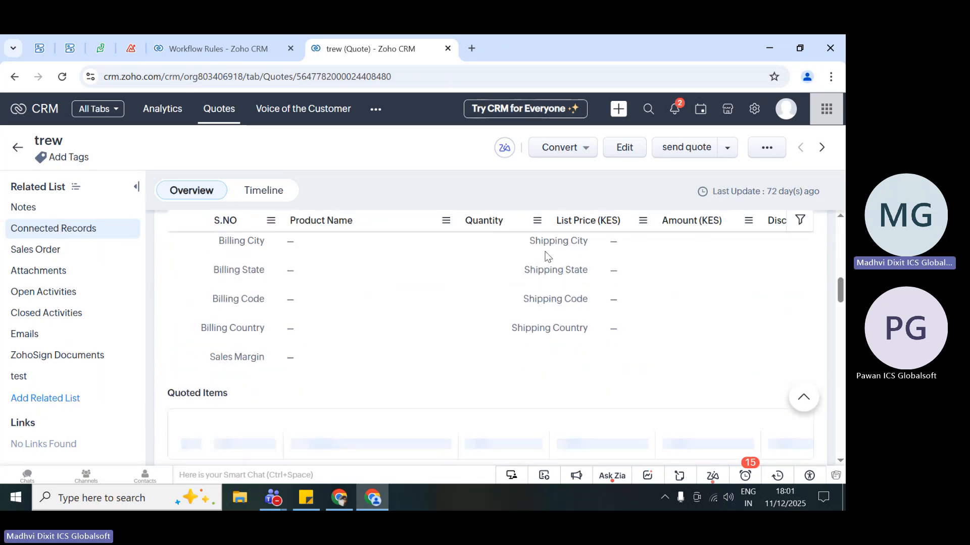
- Edit the trew quote: set Valid Until to 12-11-2025, choose the first suggested deal as Deal Name, and save
left_click(625, 157)
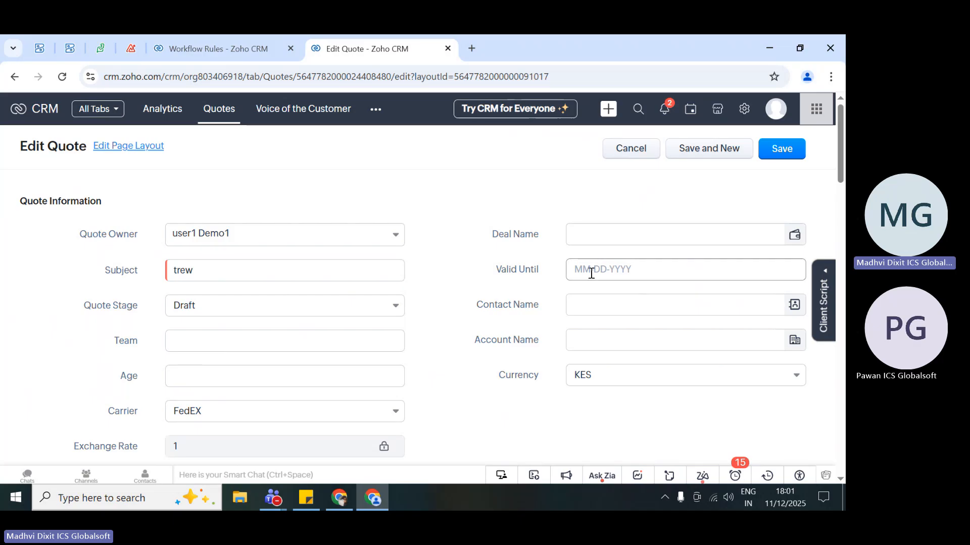
left_click(591, 272)
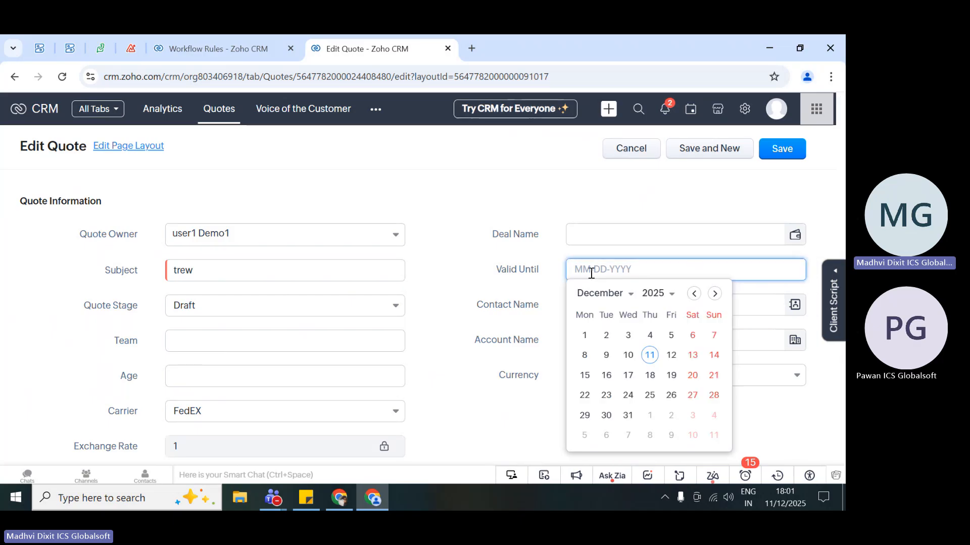
left_click(649, 355)
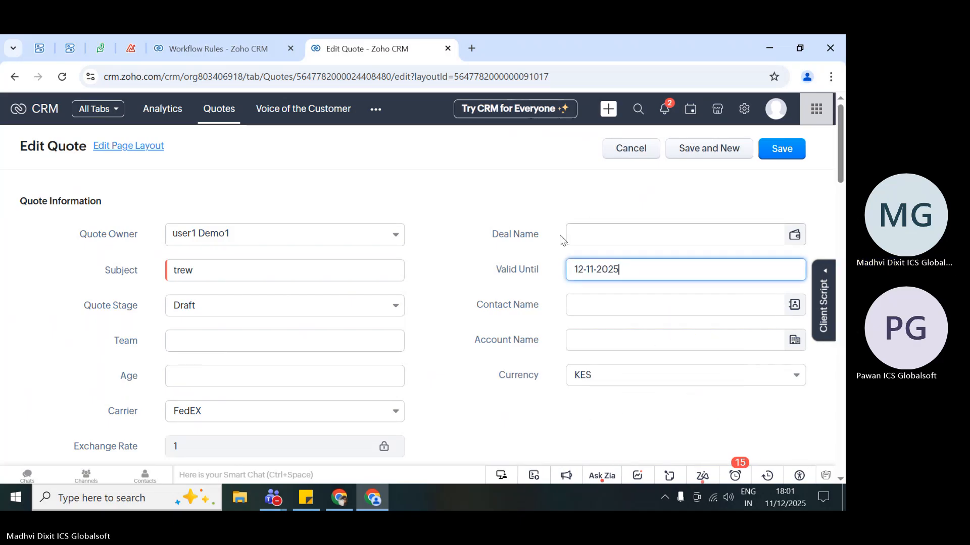
left_click(591, 230)
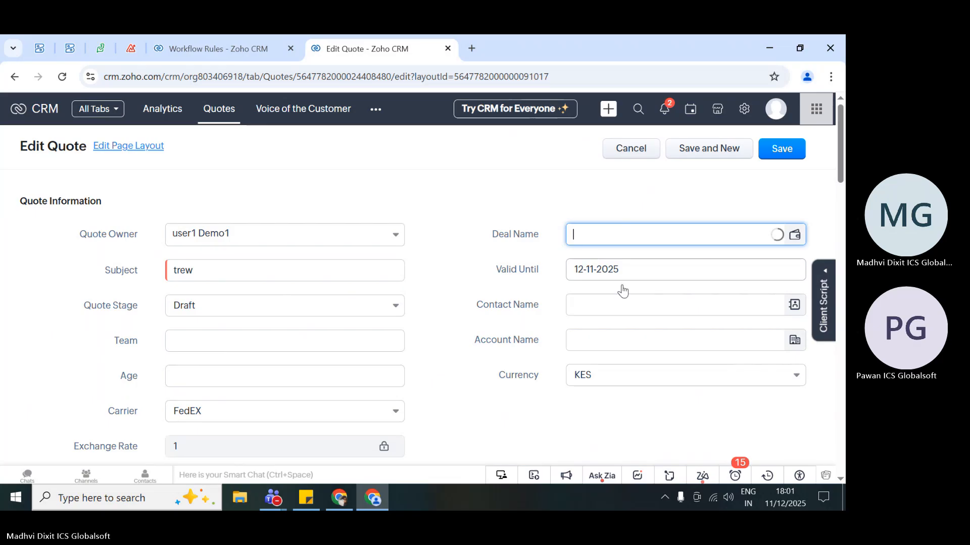
left_click(588, 260)
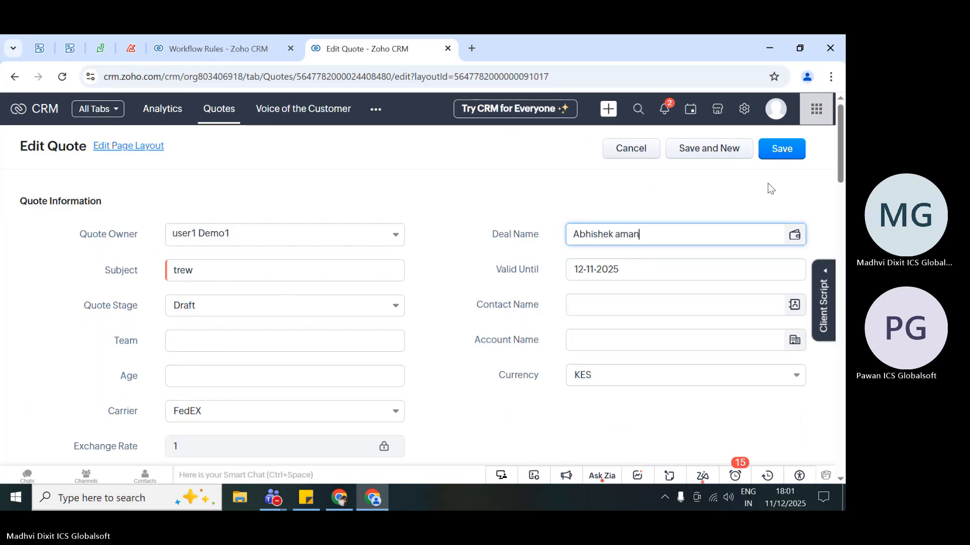
left_click(782, 148)
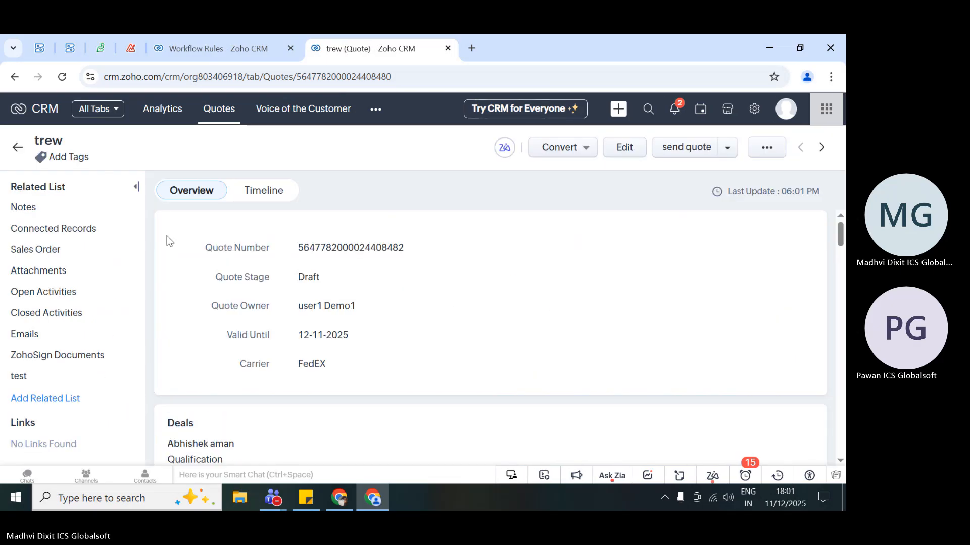
- Check the saved quote's Connected Records section and look through the modules offered for adding a new record
left_click(66, 229)
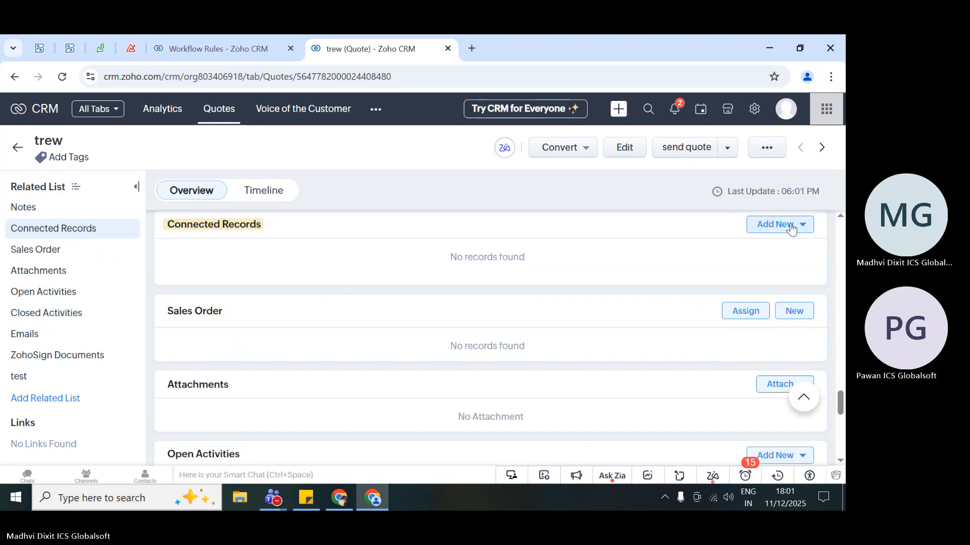
left_click(789, 225)
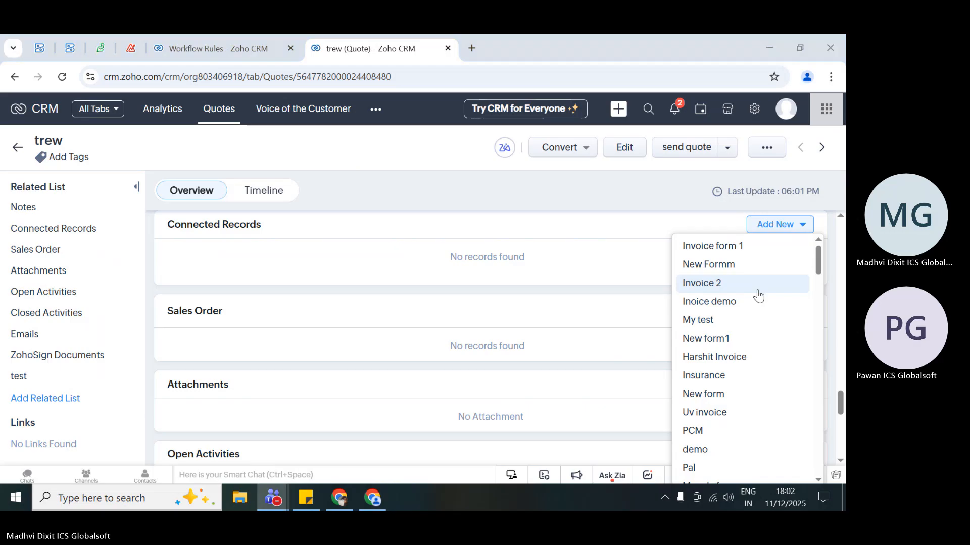
scroll(735, 389, "down", 3)
scroll(735, 388, "down", 15)
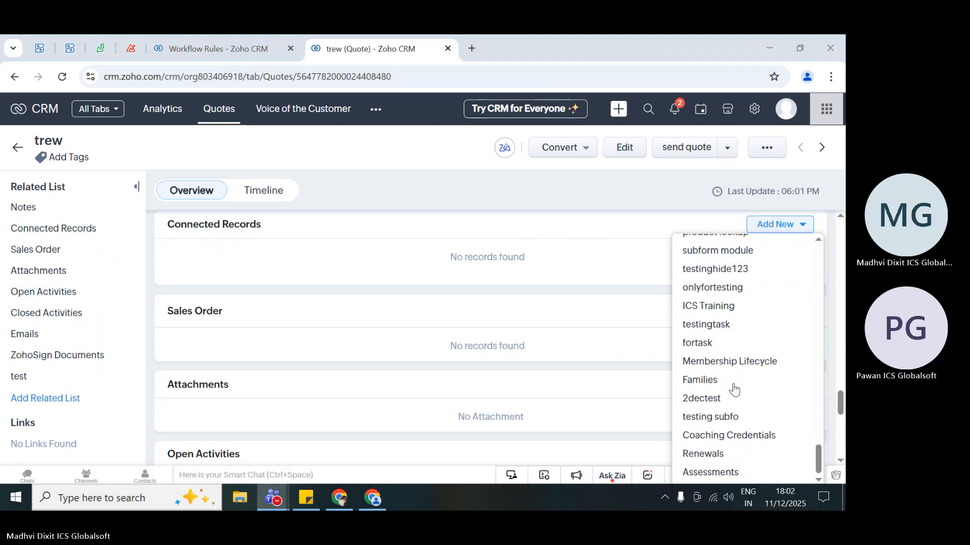
left_click(410, 242)
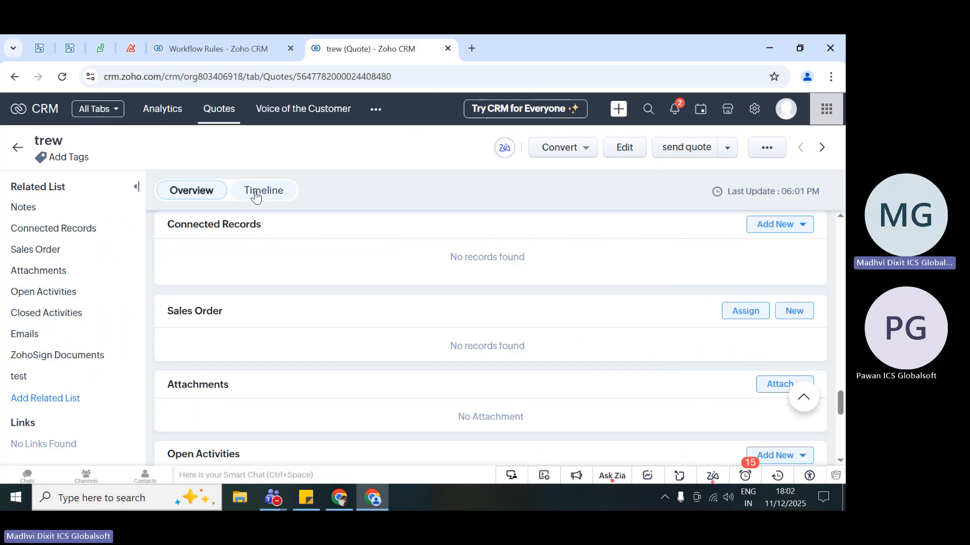
- Review the quote's timeline history for the actions run by workflow rules
left_click(256, 197)
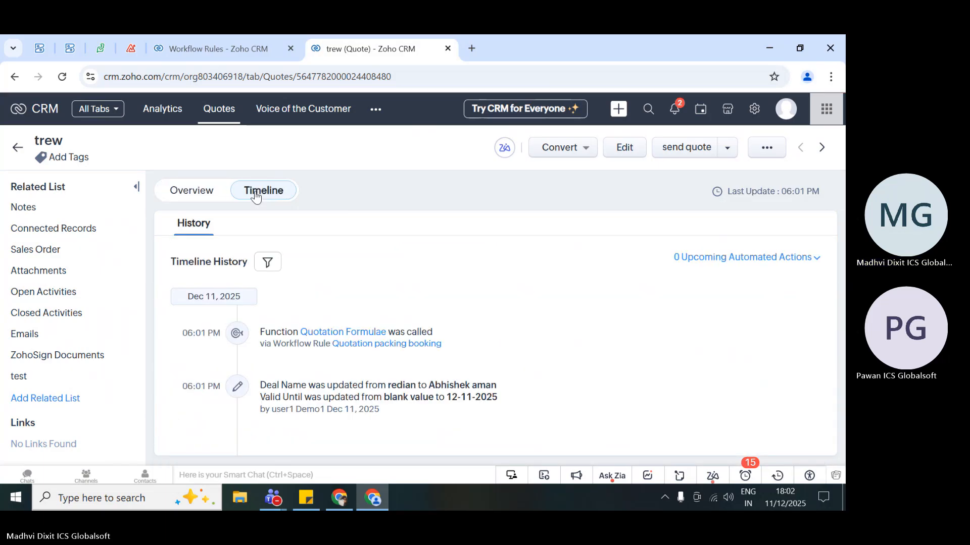
scroll(447, 326, "down", 1)
scroll(446, 324, "down", 3)
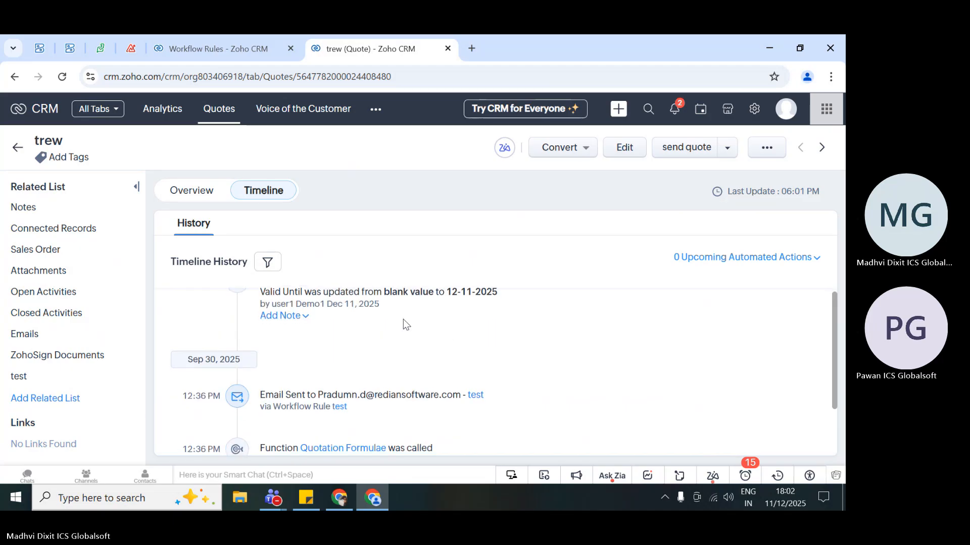
scroll(394, 327, "down", 2)
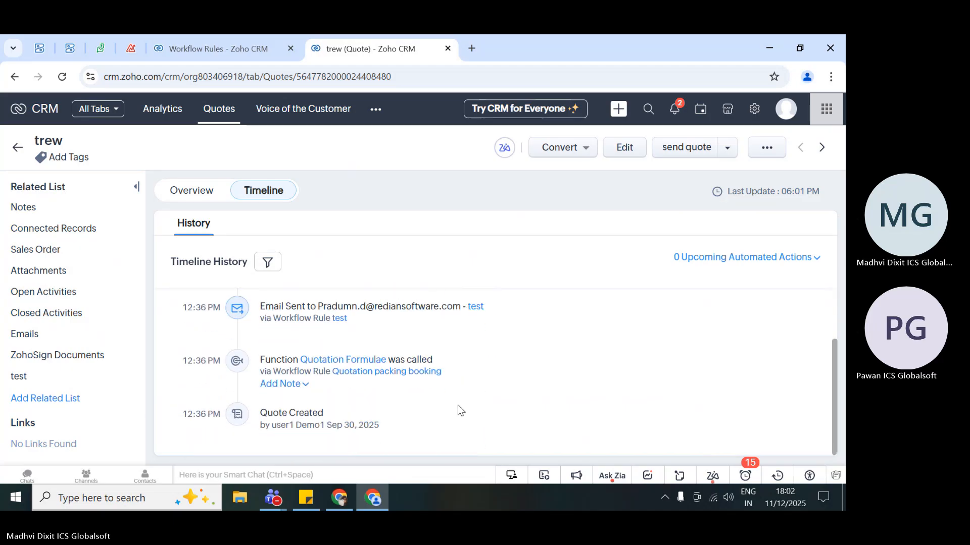
scroll(376, 405, "up", 5)
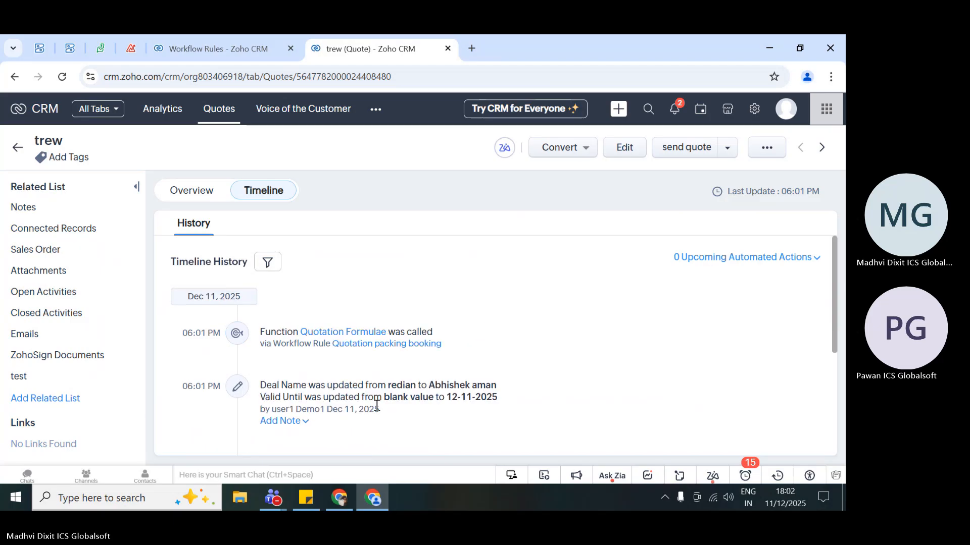
- Review the trew quote's overview details and its Connected Records section
left_click(191, 190)
scroll(518, 382, "down", 5)
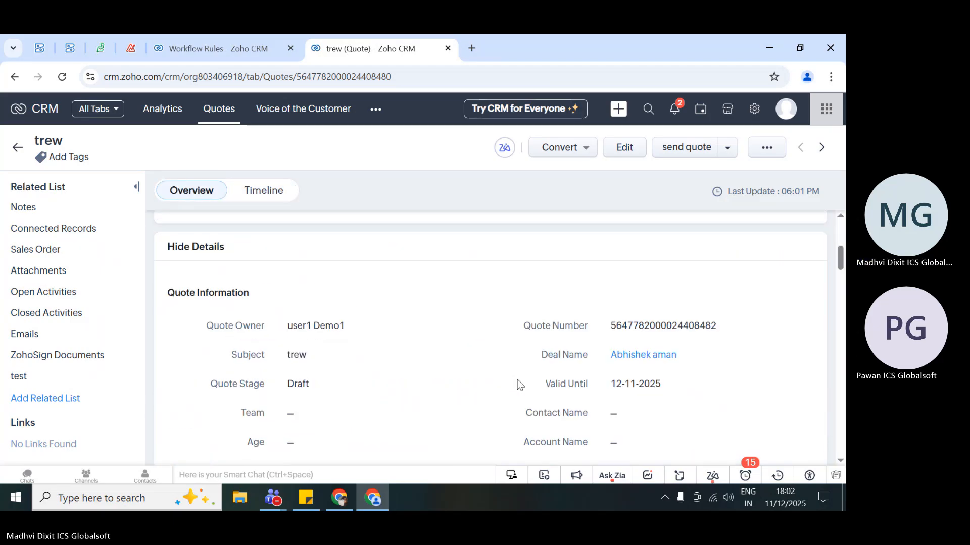
scroll(518, 386, "up", 5)
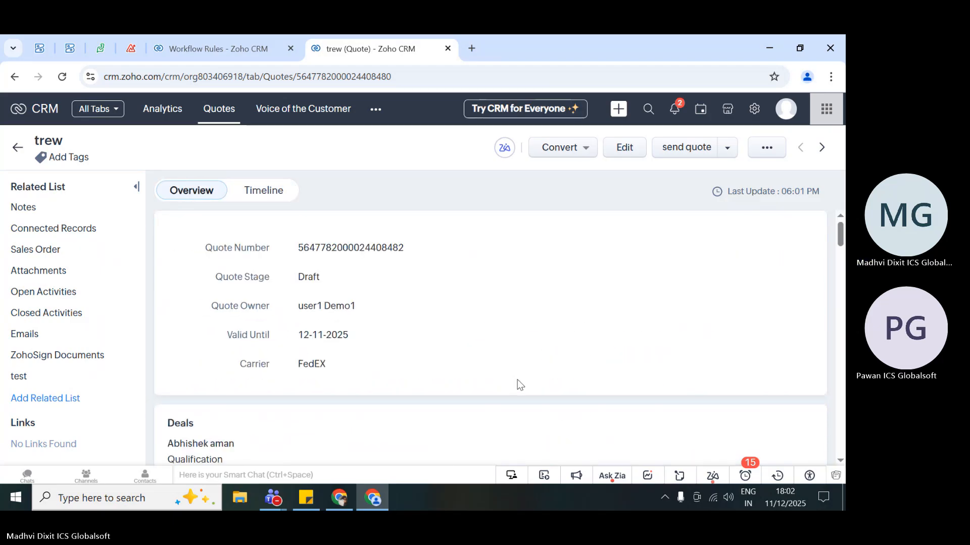
left_click(246, 51)
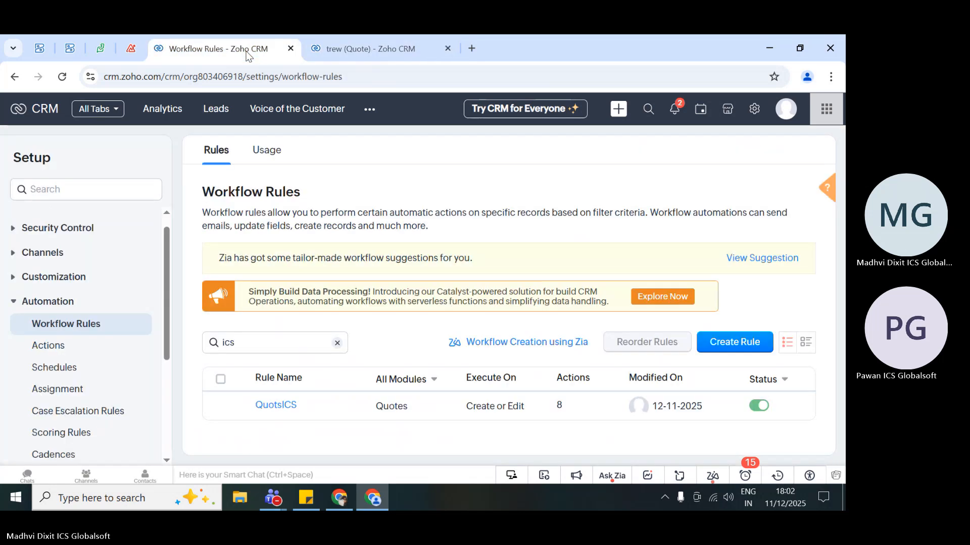
key("ctrl+Tab")
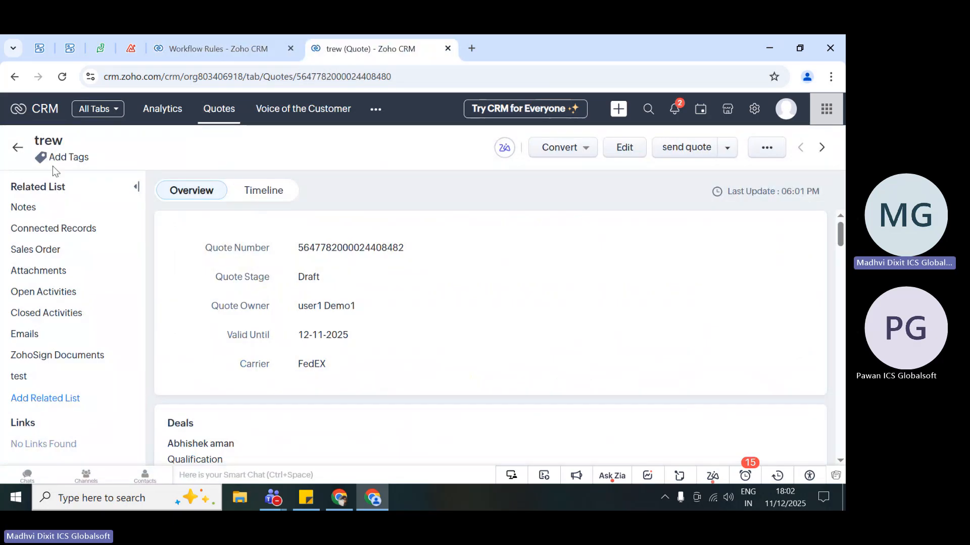
scroll(242, 335, "down", 2)
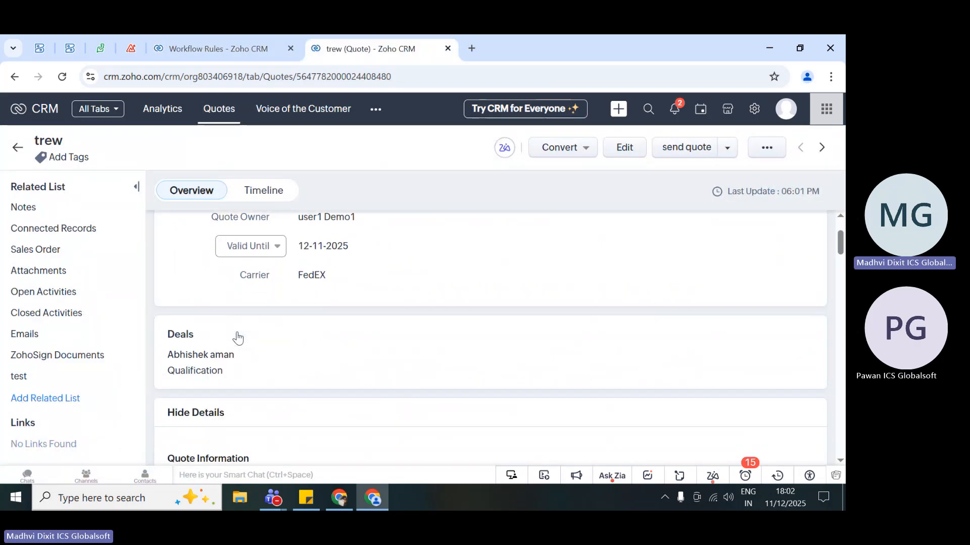
left_click(55, 231)
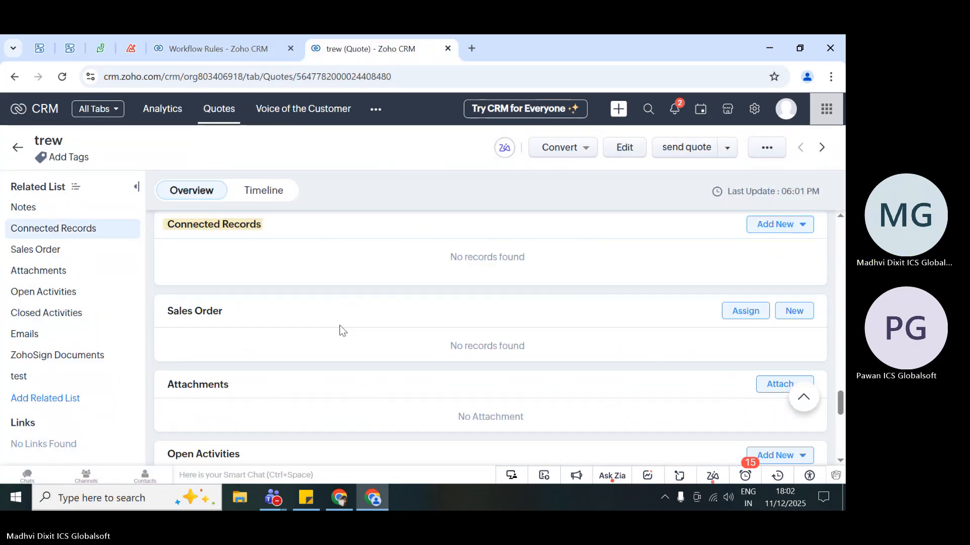
scroll(343, 331, "up", 1)
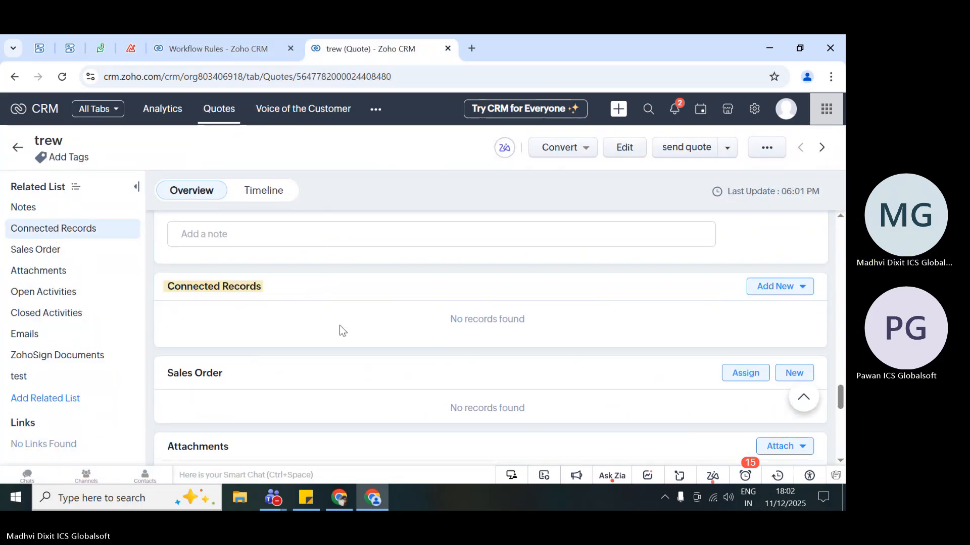
- Open the QuotsICS workflow rule and review its trigger, conditions and instant actions
left_click(257, 45)
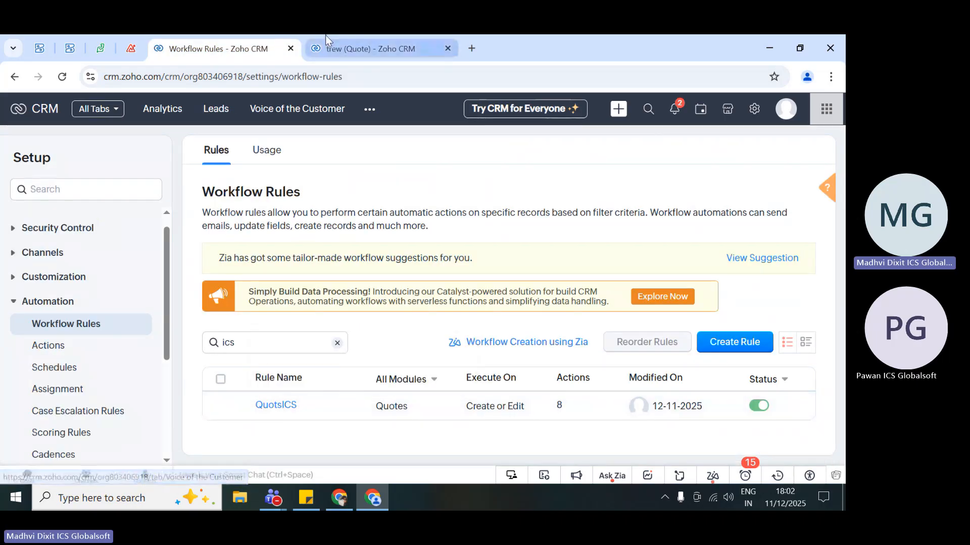
left_click(273, 407)
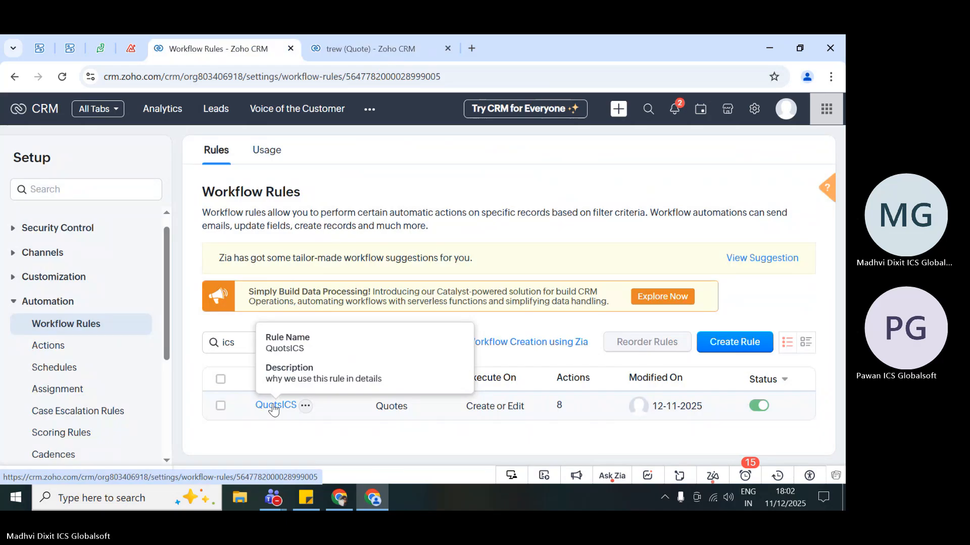
scroll(206, 320, "down", 9)
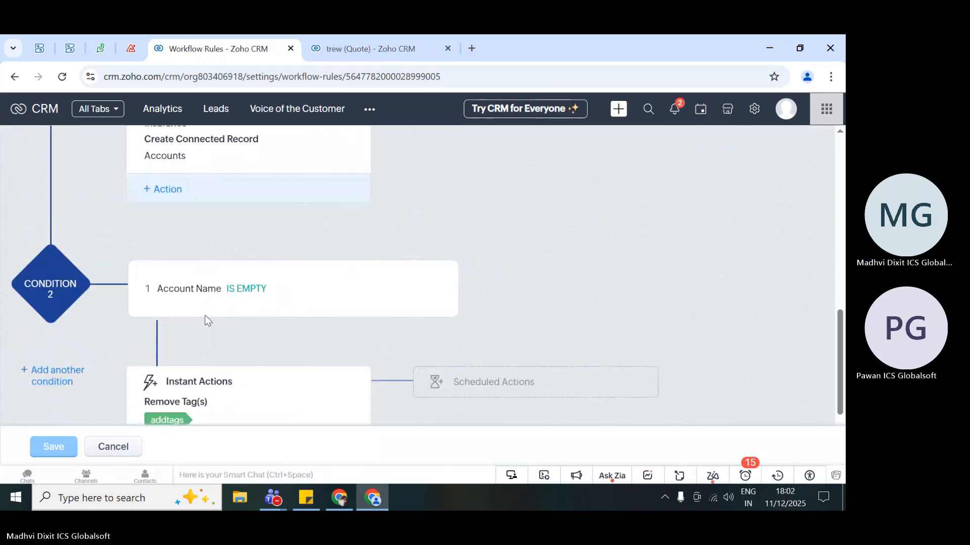
scroll(206, 321, "up", 8)
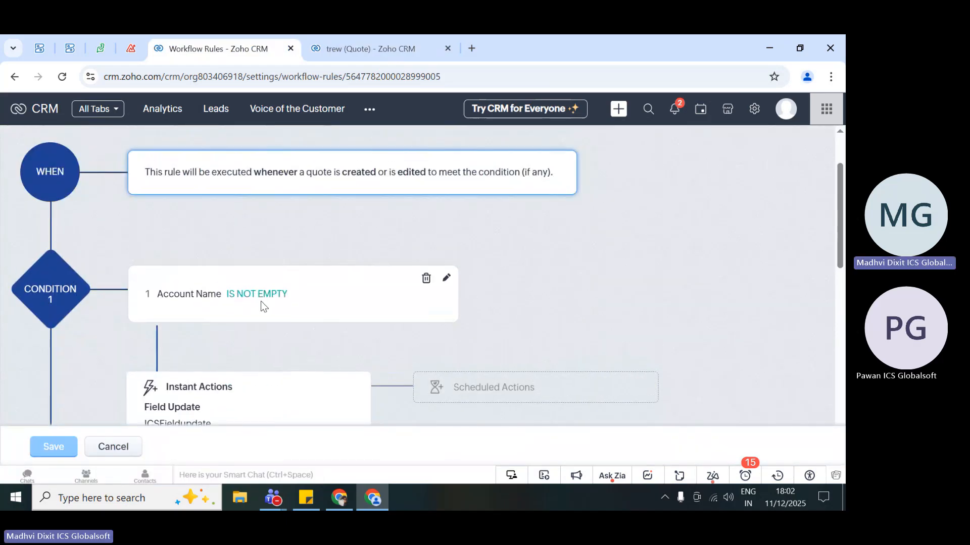
- Set the trew quote's Account Name to Conco Power Projects Ltd and save the field
left_click(310, 40)
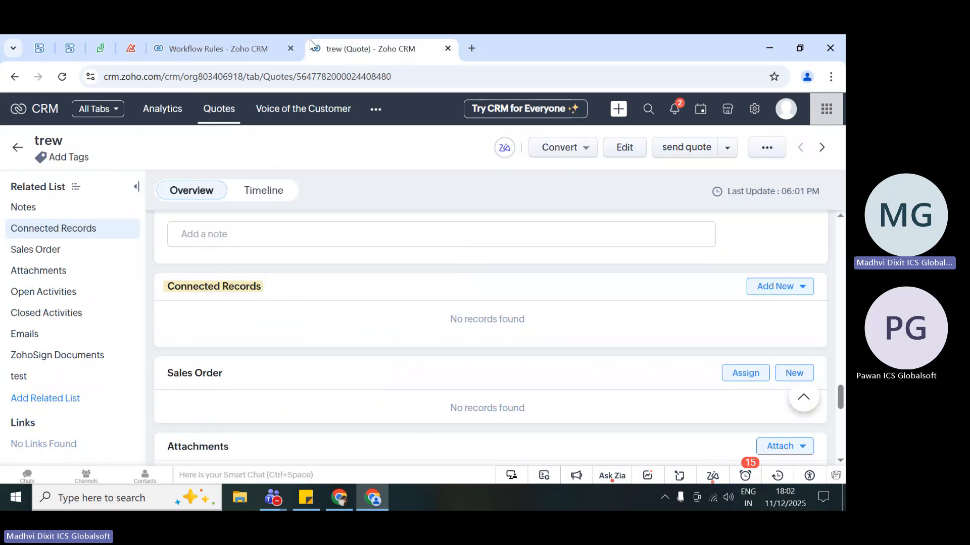
scroll(333, 275, "up", 15)
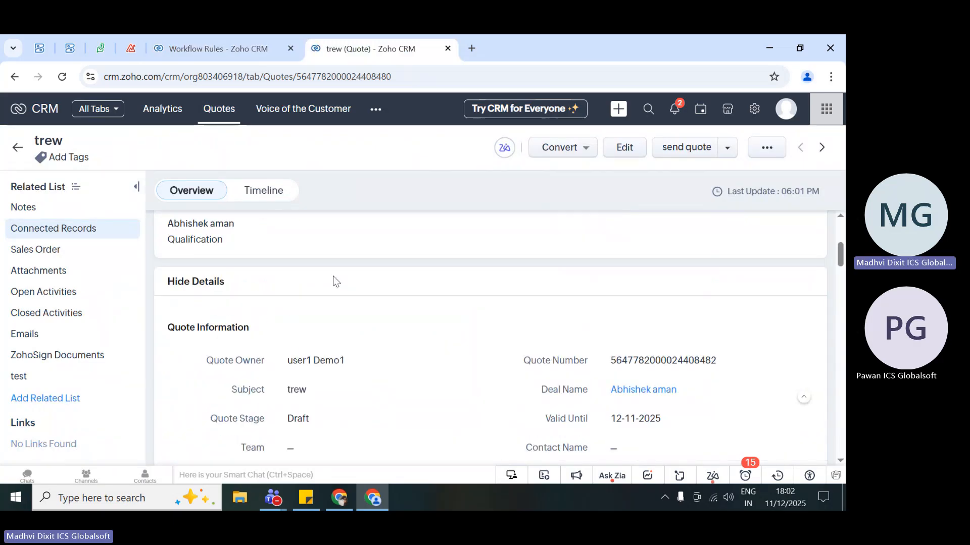
scroll(332, 276, "up", 3)
scroll(529, 342, "down", 6)
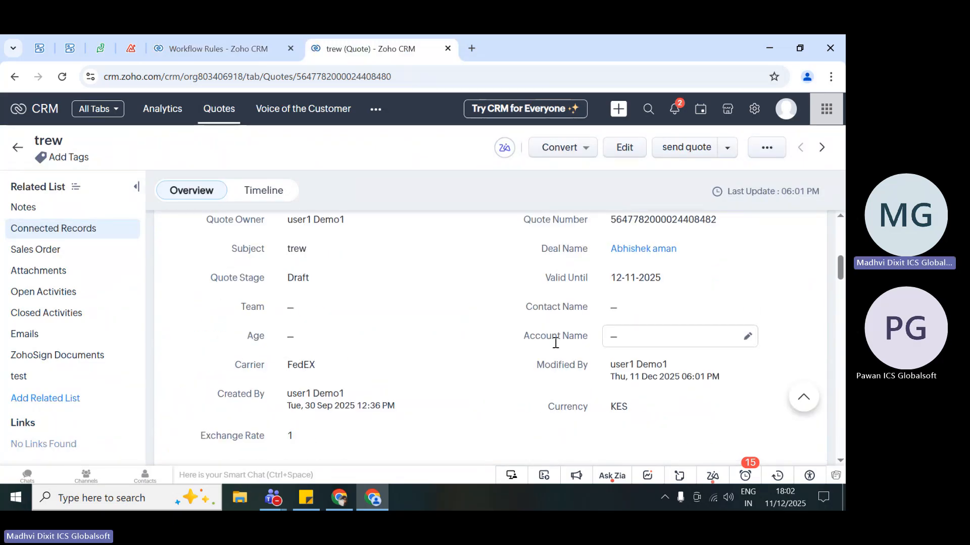
left_click(644, 341)
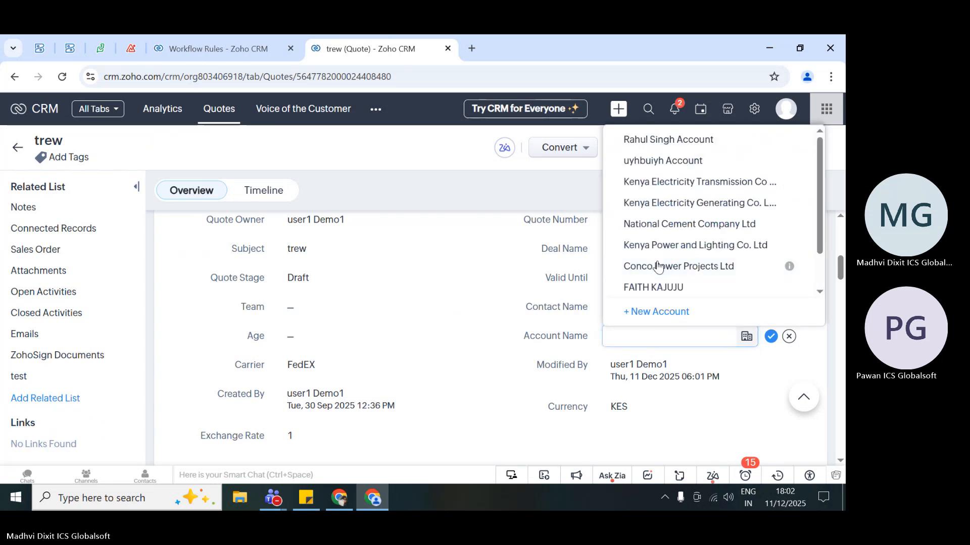
left_click(658, 267)
left_click(770, 339)
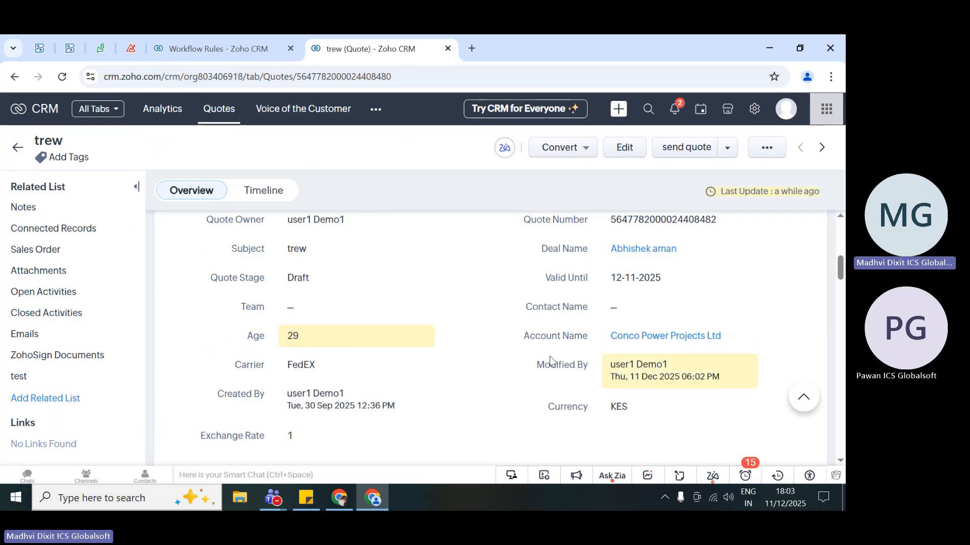
- Review the quote's timeline history for the actions triggered by the QuotsICS rule after the account change
scroll(479, 319, "up", 3)
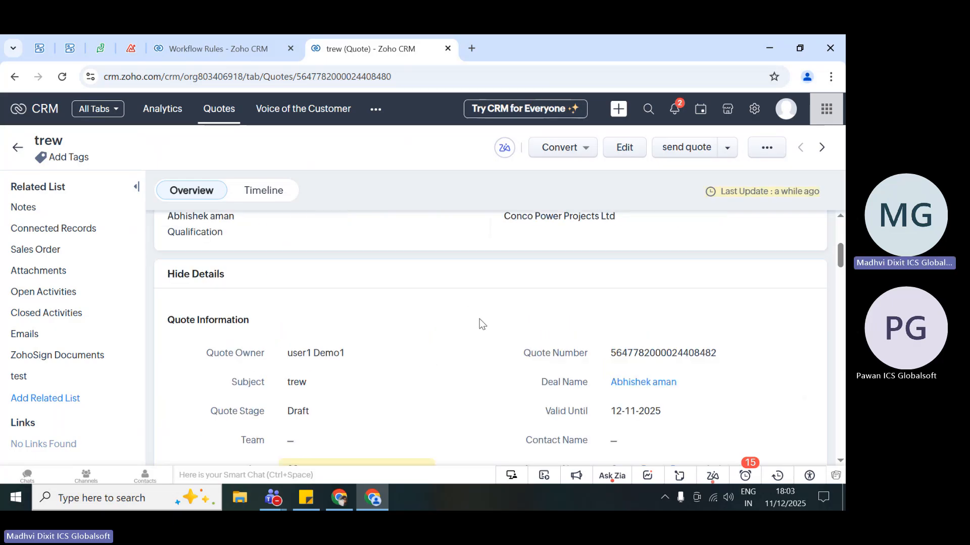
left_click(263, 192)
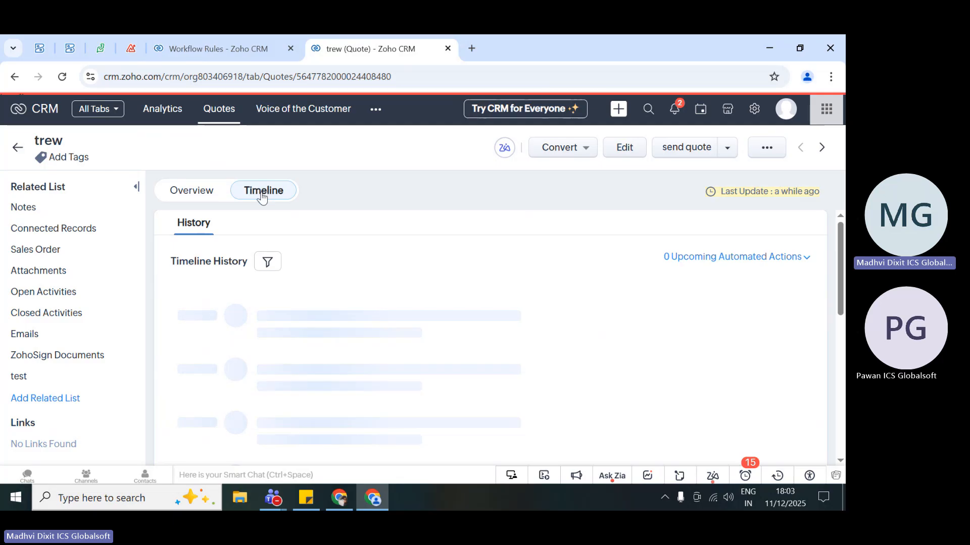
scroll(595, 286, "down", 3)
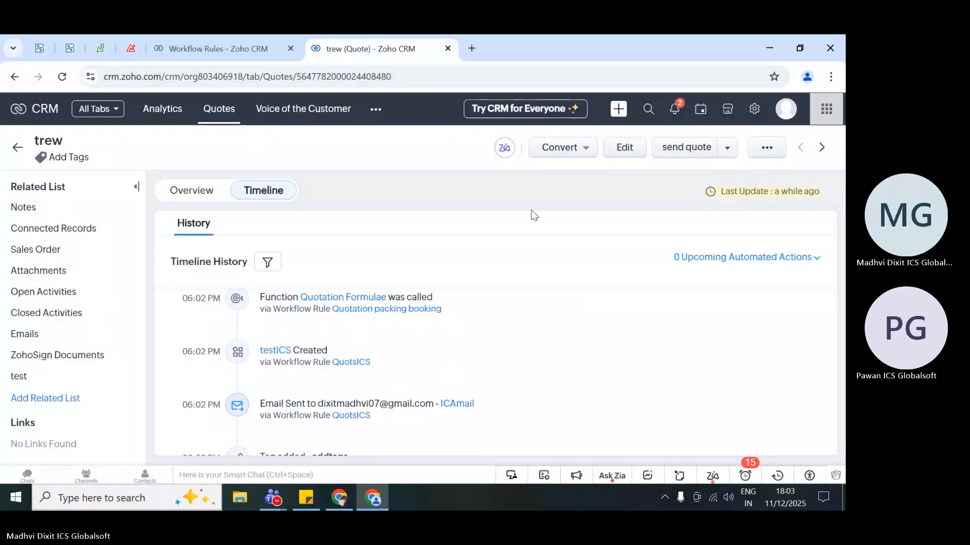
scroll(565, 384, "down", 3)
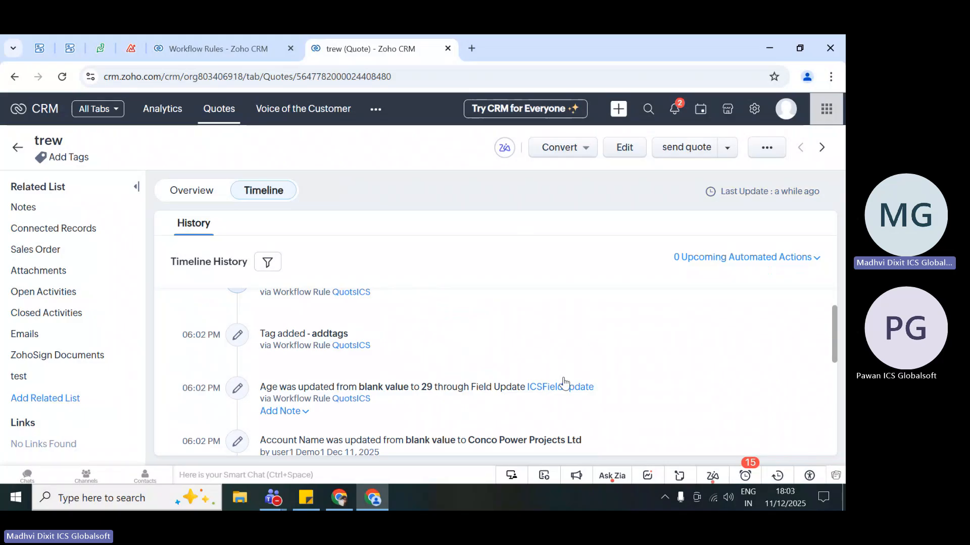
scroll(564, 384, "up", 3)
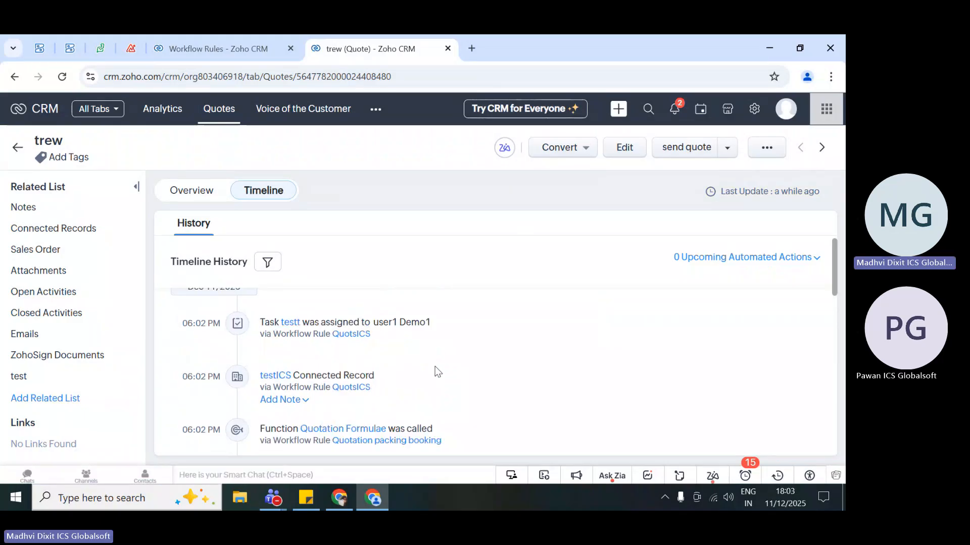
scroll(435, 353, "up", 1)
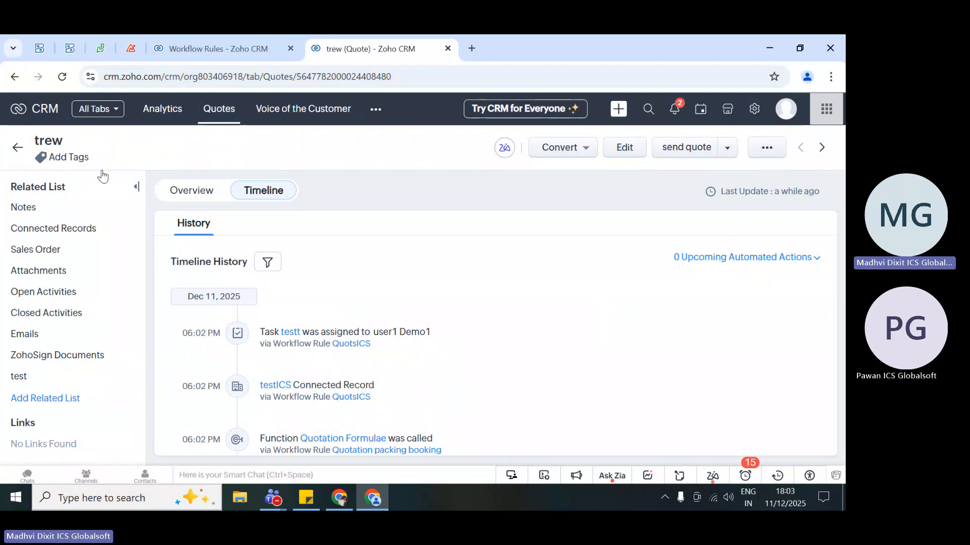
- Reload the quote's overview, check its Connected Records section and minimize the reminders pop-up
left_click(201, 191)
left_click(53, 229)
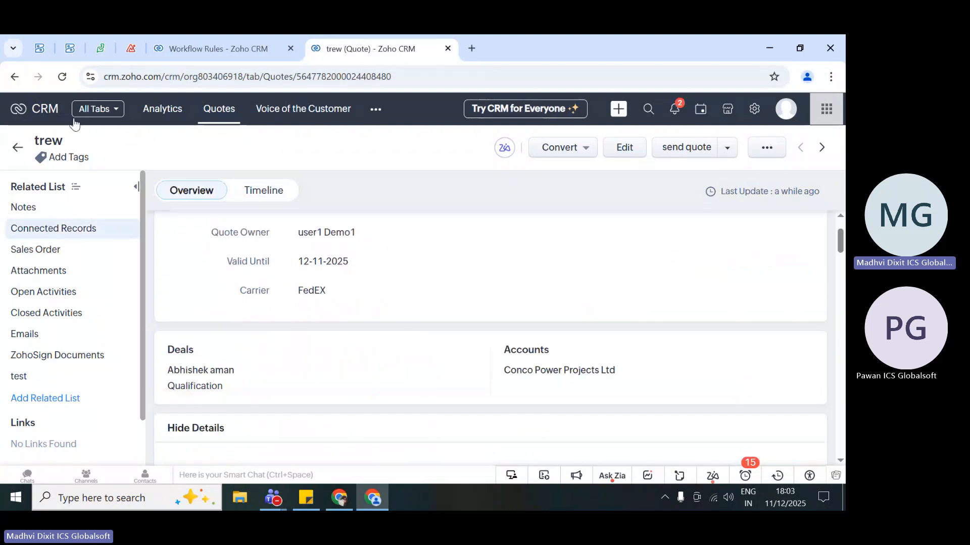
left_click(61, 76)
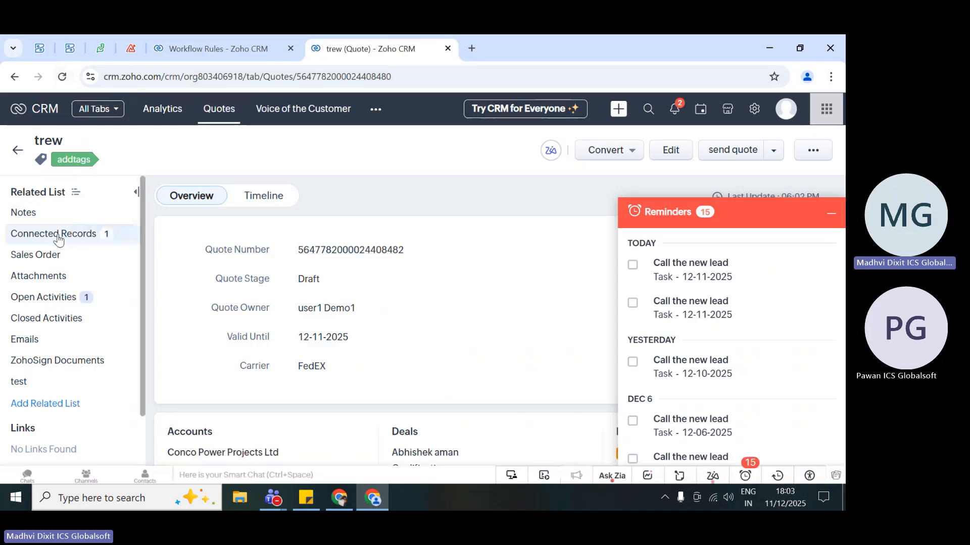
left_click(59, 240)
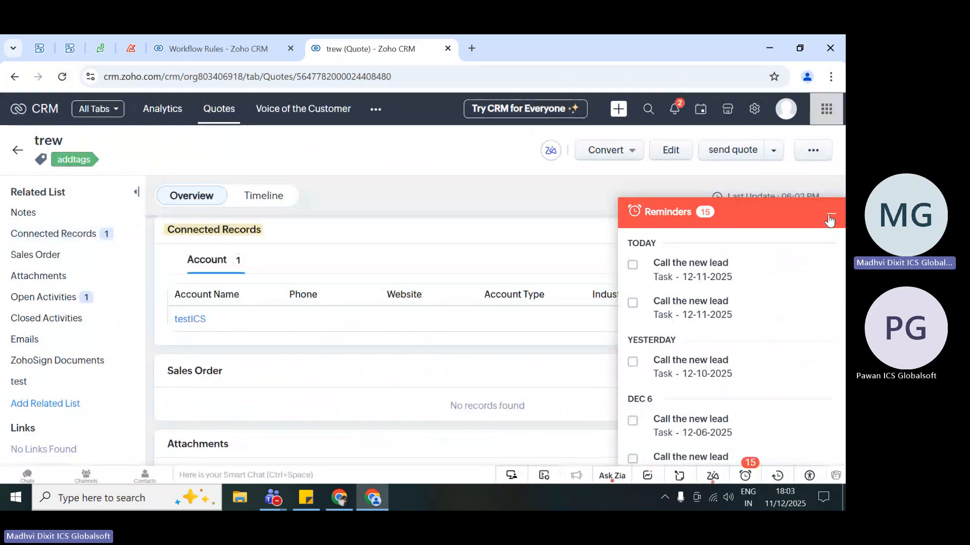
left_click(831, 214)
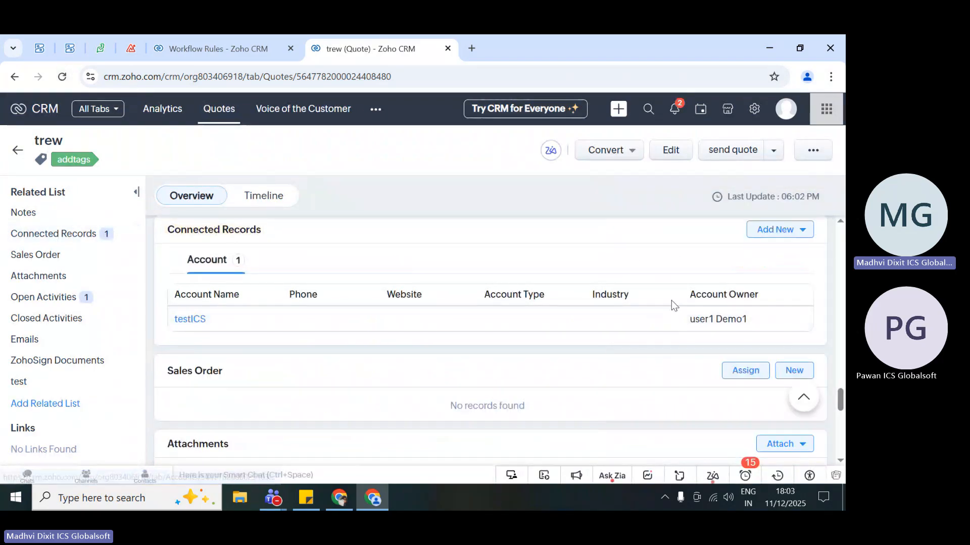
- Open the connected testICS account and examine its account information, including the Rating and Connected To fields
left_click(189, 319)
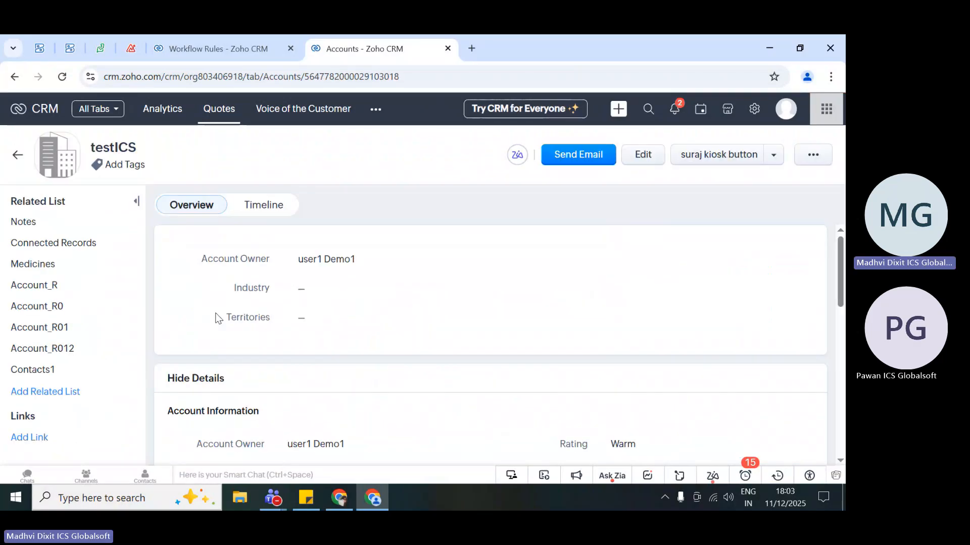
scroll(303, 356, "down", 3)
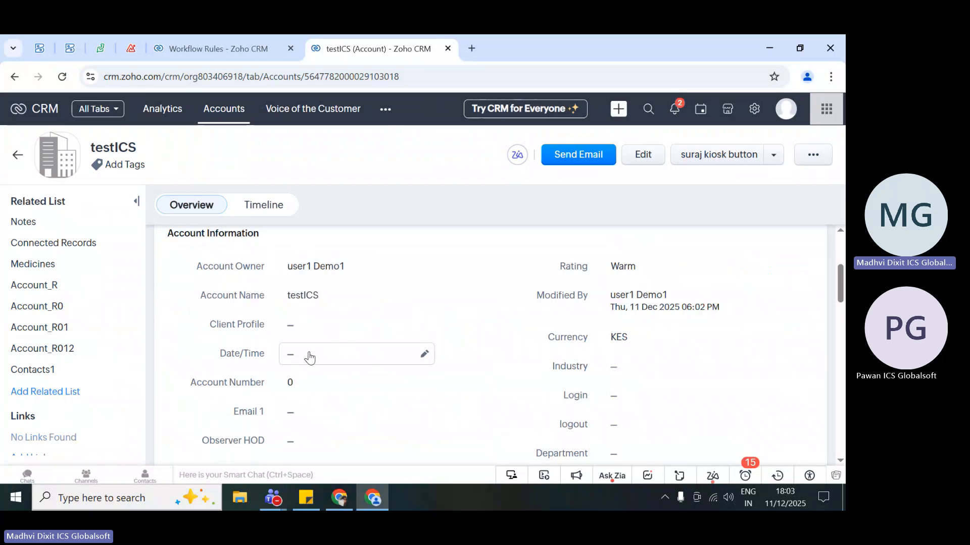
scroll(293, 336, "down", 3)
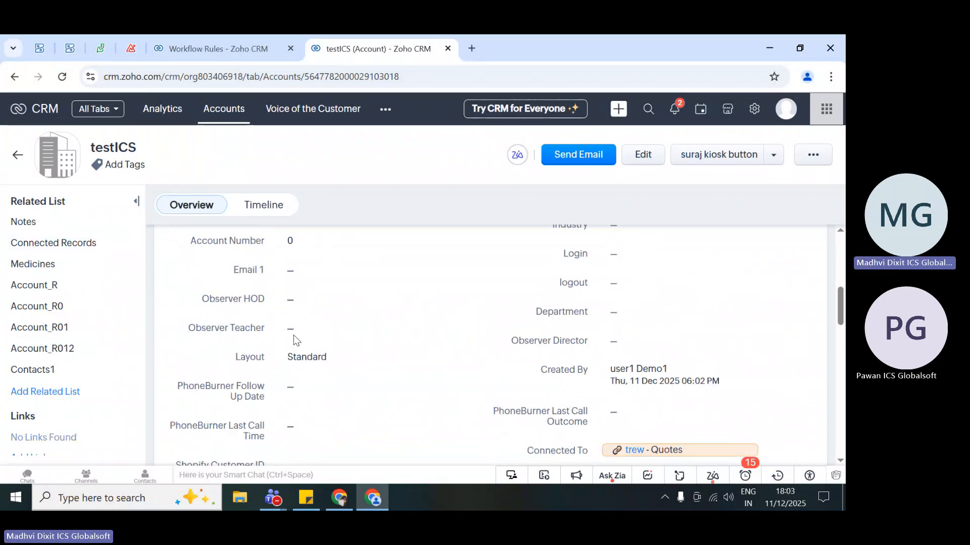
scroll(293, 336, "down", 10)
scroll(293, 335, "up", 15)
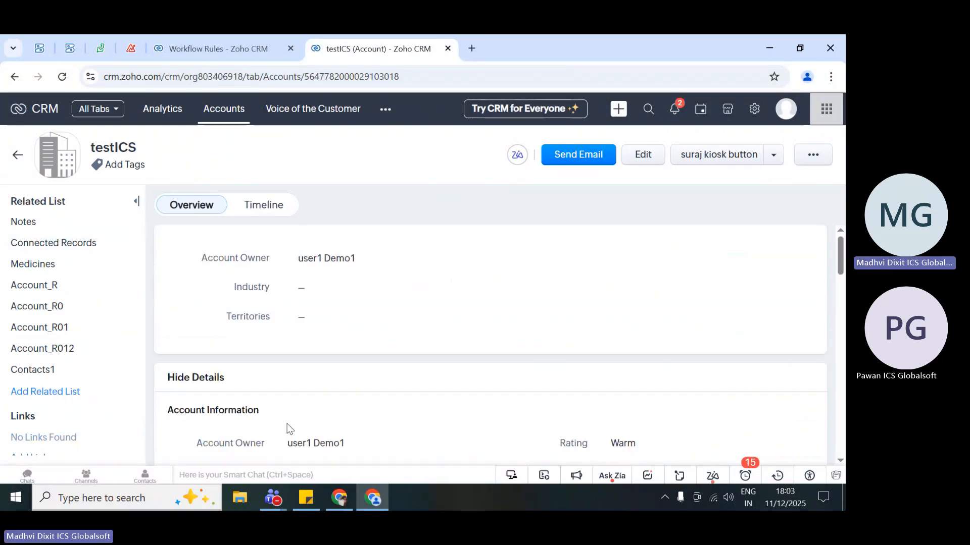
scroll(289, 428, "down", 3)
left_click_drag(554, 279, 640, 277)
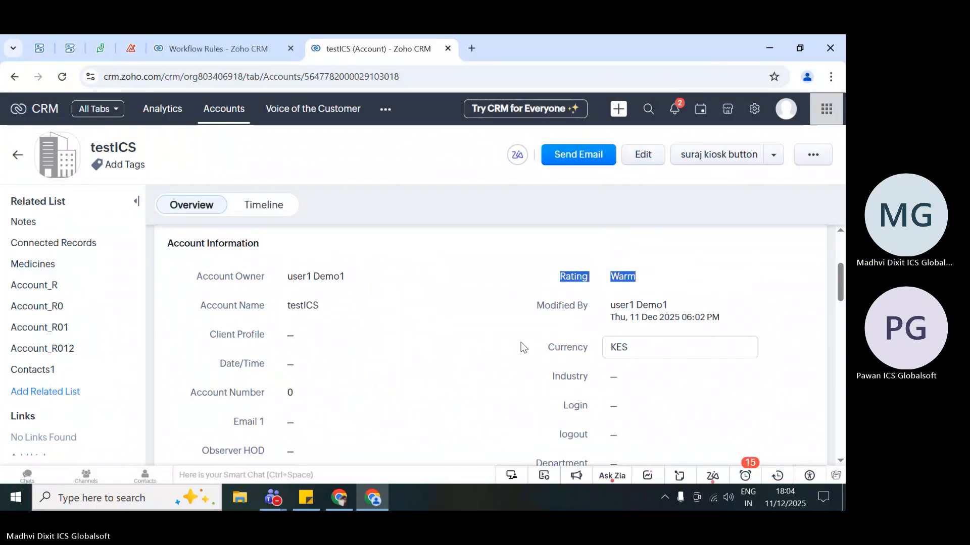
scroll(520, 347, "down", 5)
scroll(521, 347, "down", 1)
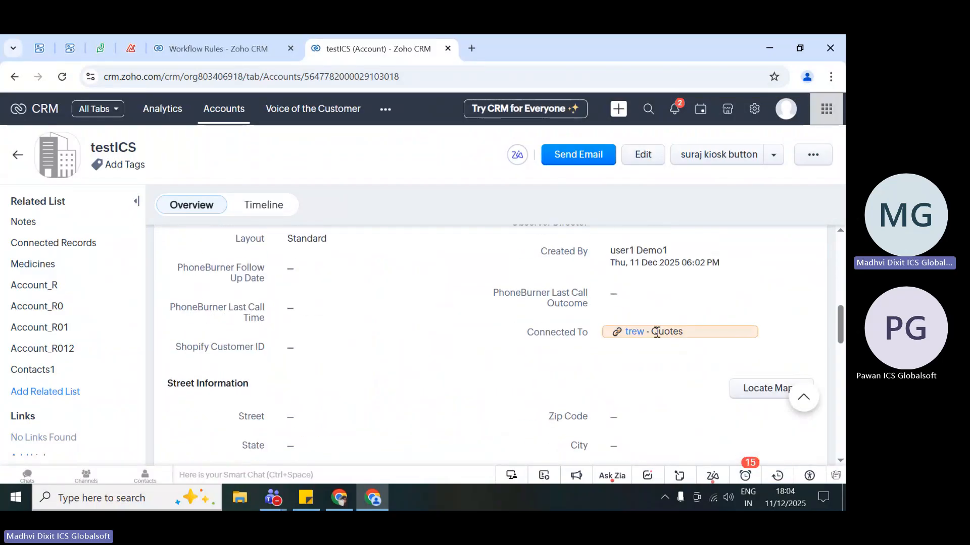
- Return to the trew quote through the account's Connected To link and look over its overview
mouse_move(631, 339)
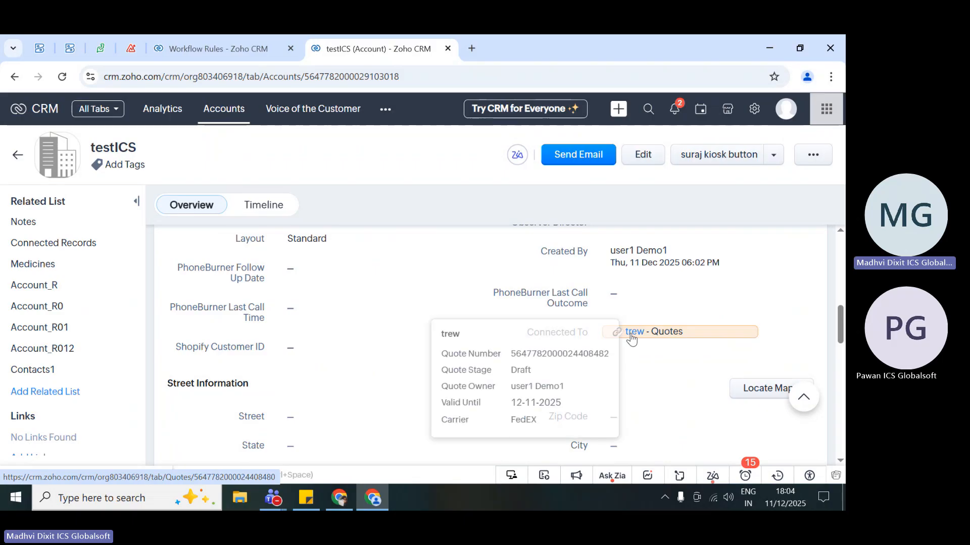
left_click(631, 336)
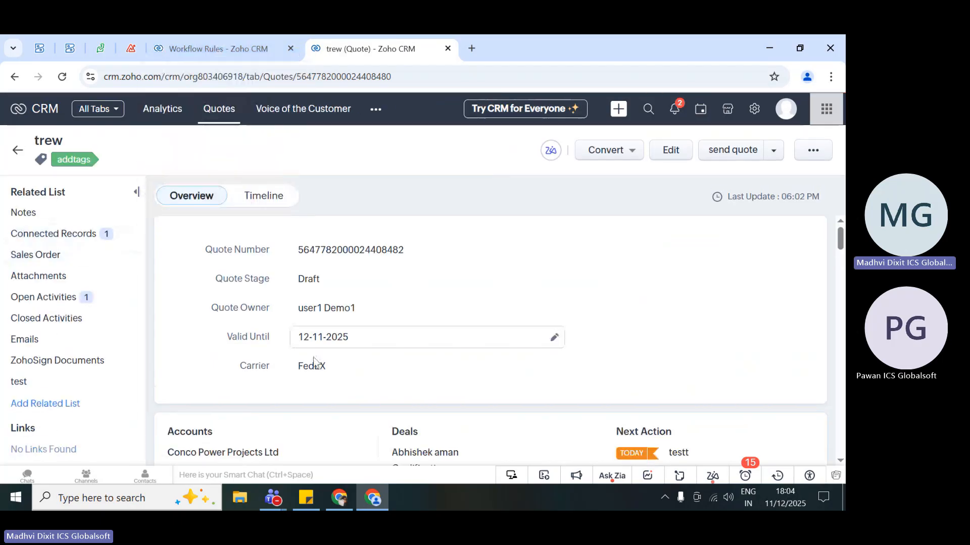
scroll(313, 358, "down", 3)
scroll(313, 357, "up", 3)
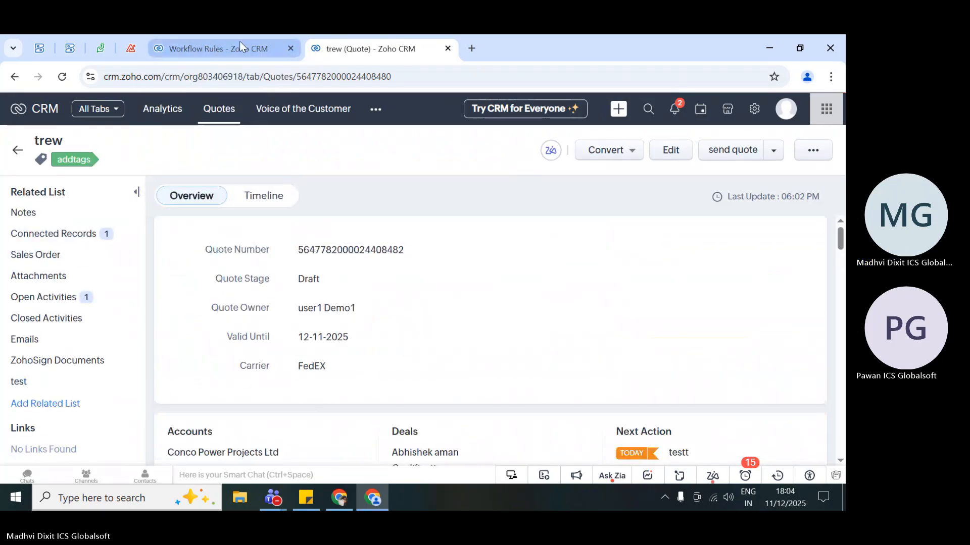
- Return to the QuotsICS workflow rule and review its trigger, Condition 1 and the instant actions configured under it
left_click(240, 45)
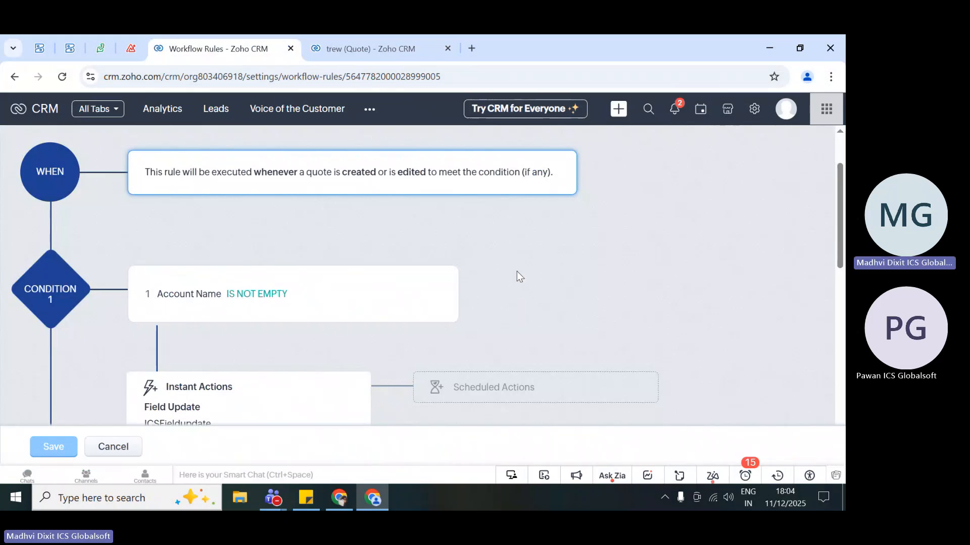
scroll(512, 275, "down", 3)
scroll(509, 281, "down", 2)
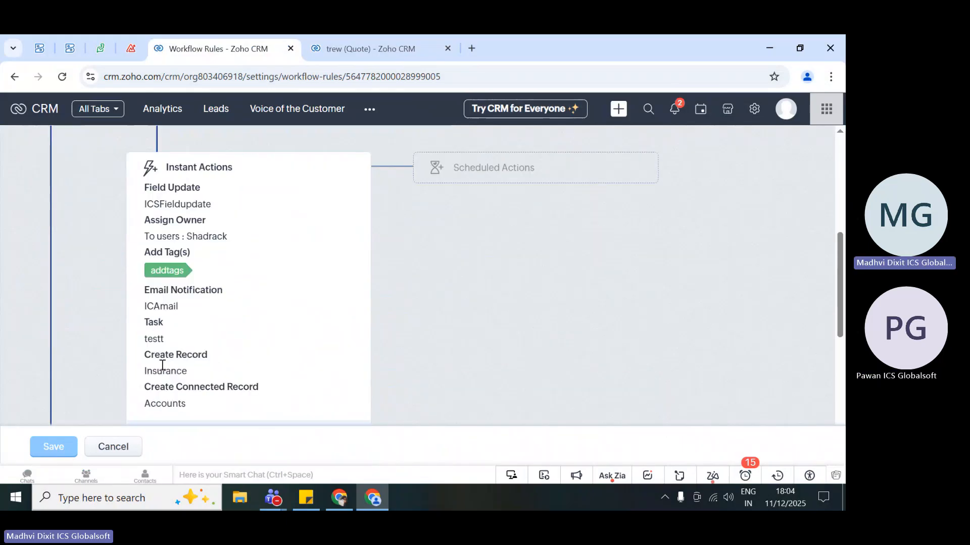
scroll(534, 273, "up", 4)
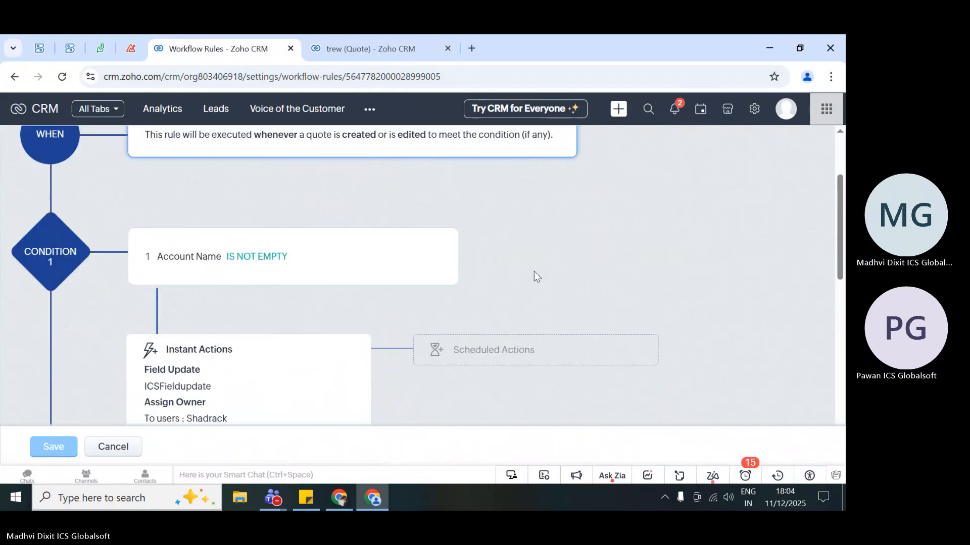
scroll(534, 273, "up", 2)
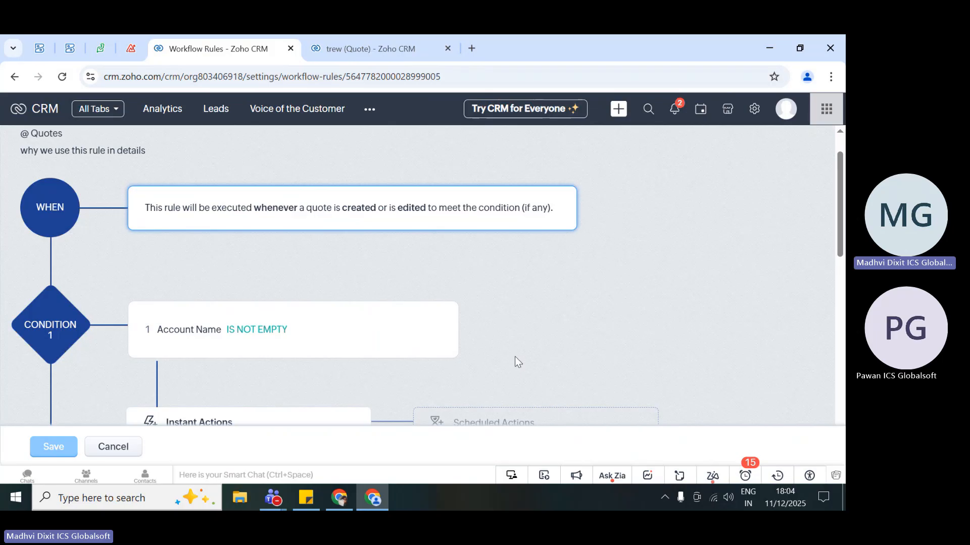
scroll(515, 359, "down", 7)
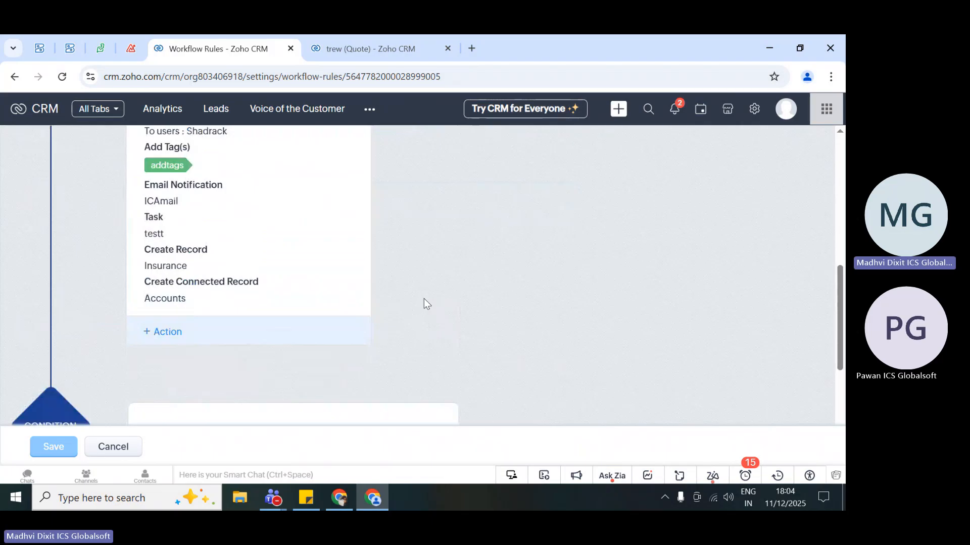
scroll(423, 299, "down", 1)
scroll(423, 298, "up", 8)
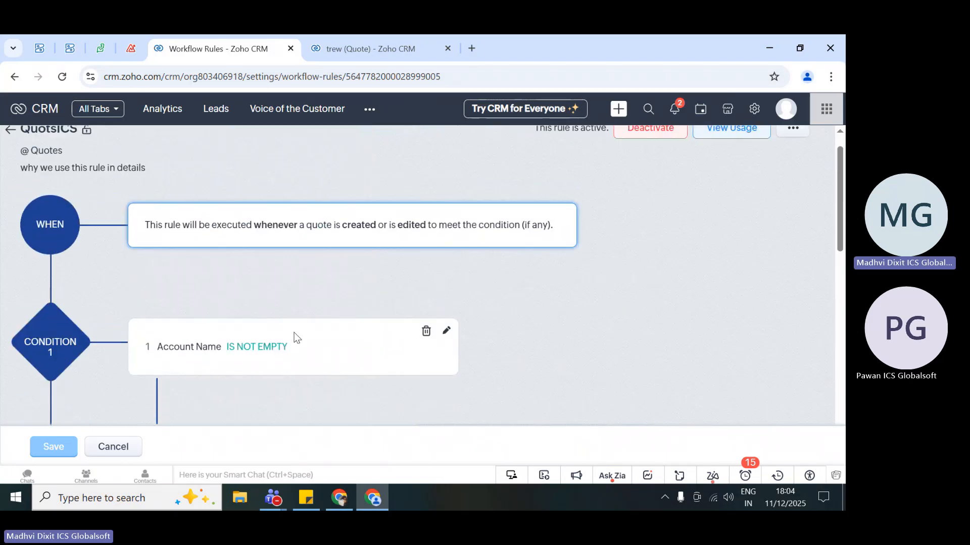
scroll(538, 335, "down", 1)
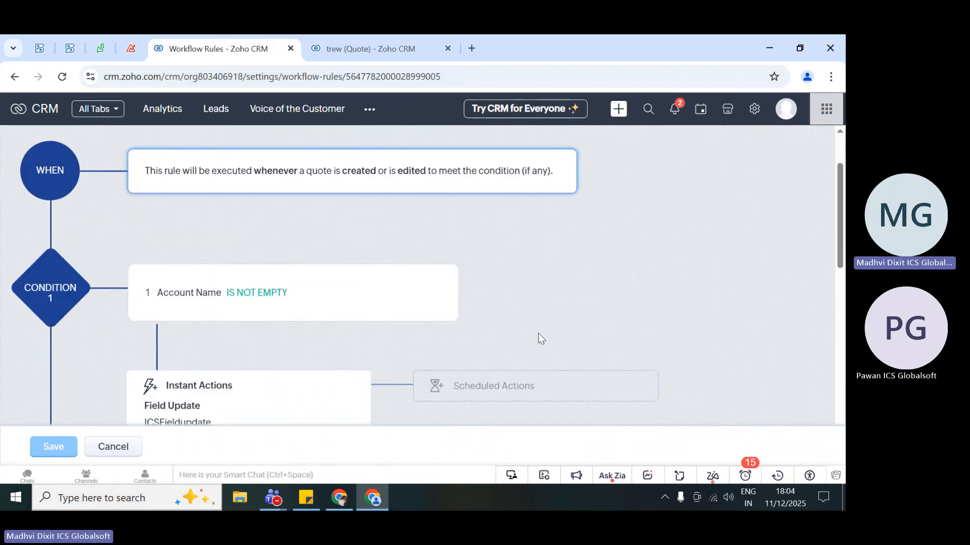
scroll(539, 335, "down", 6)
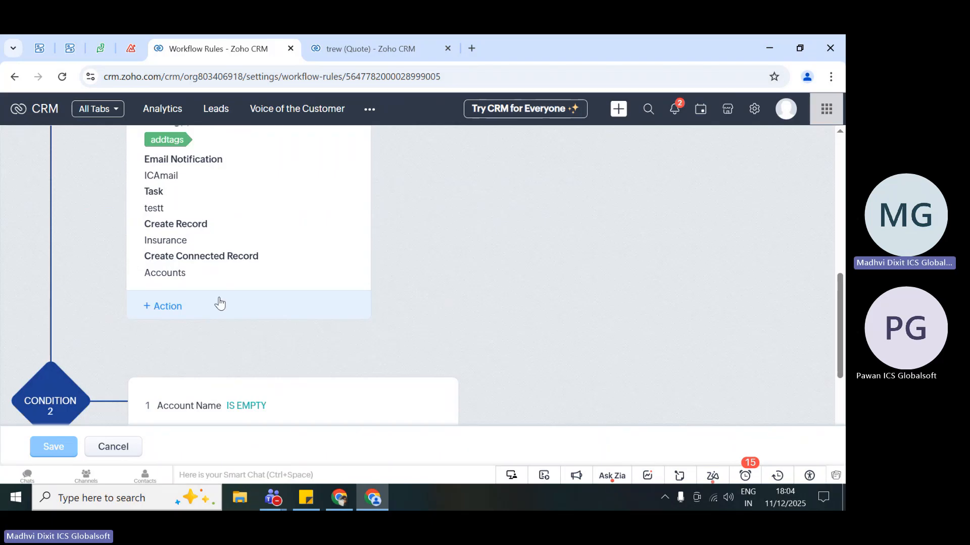
- Open a new Webhook action under Condition 1, examine its method, URL, authorization, parameter and body settings, and cancel it
left_click(167, 309)
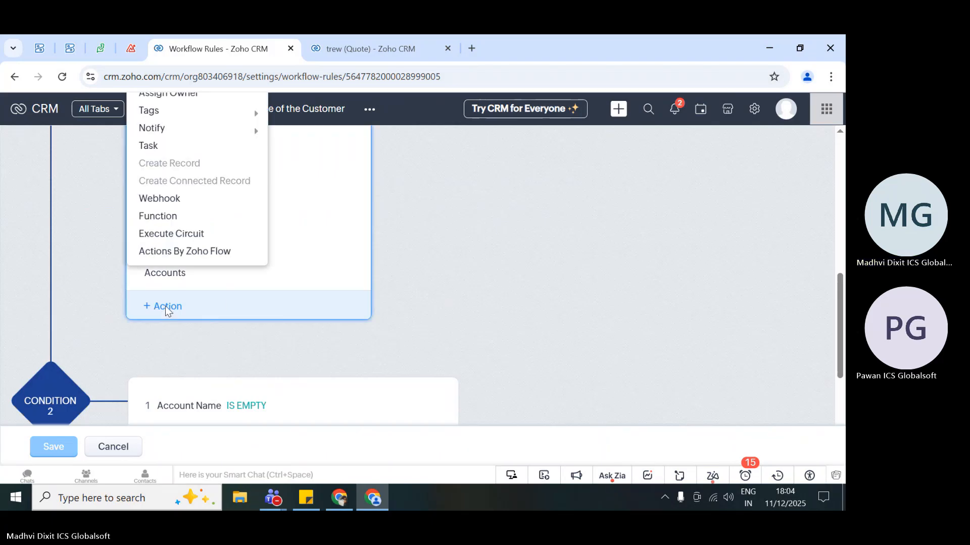
left_click(166, 202)
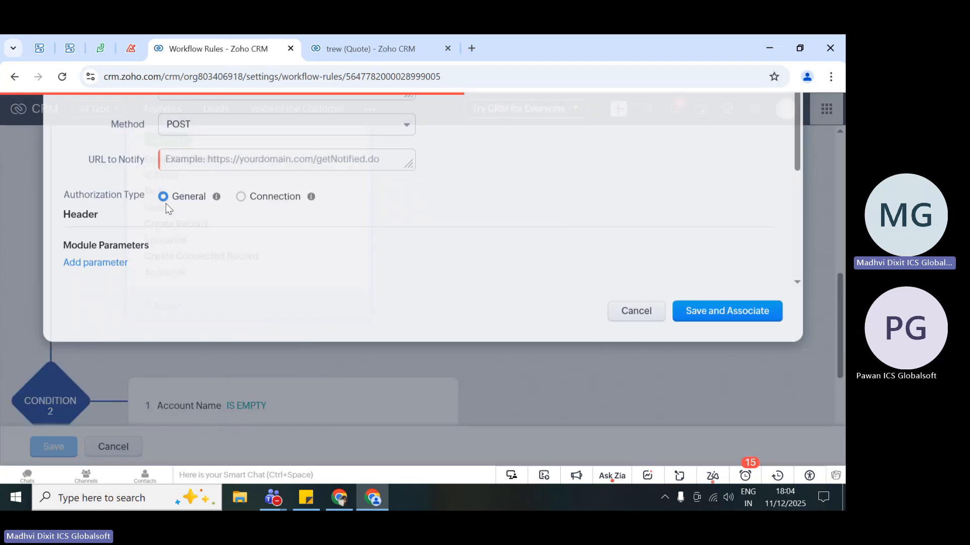
scroll(216, 278, "down", 4)
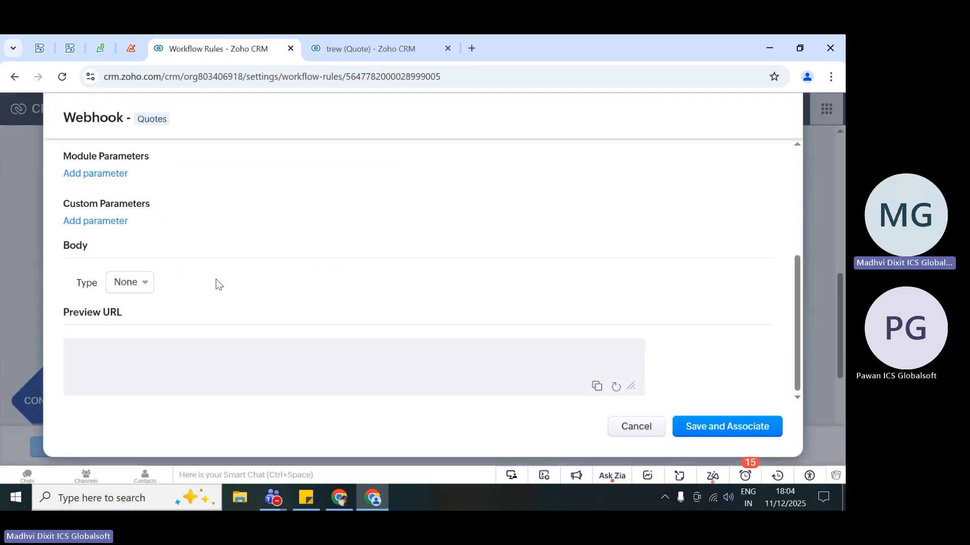
scroll(216, 279, "up", 4)
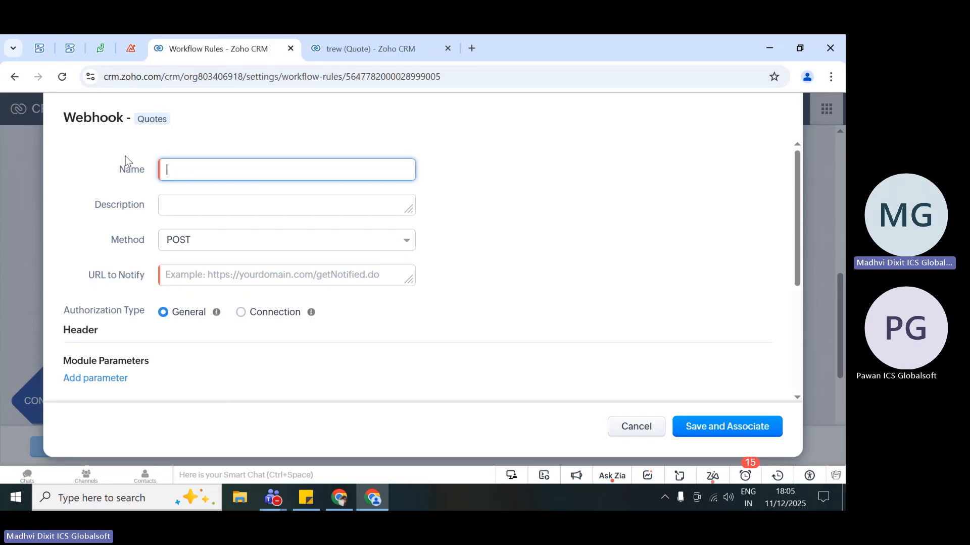
left_click_drag(125, 156, 159, 341)
left_click(159, 340)
scroll(159, 341, "down", 2)
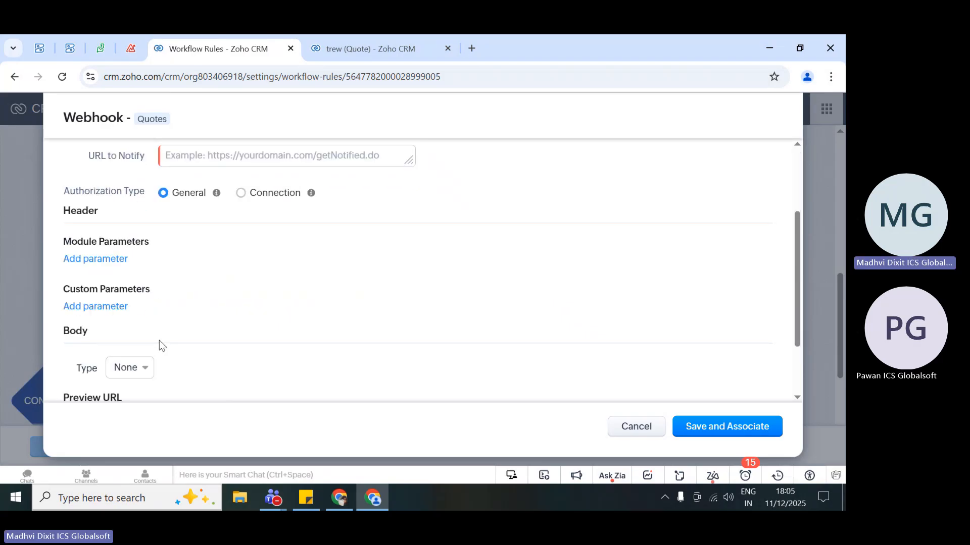
scroll(159, 340, "down", 2)
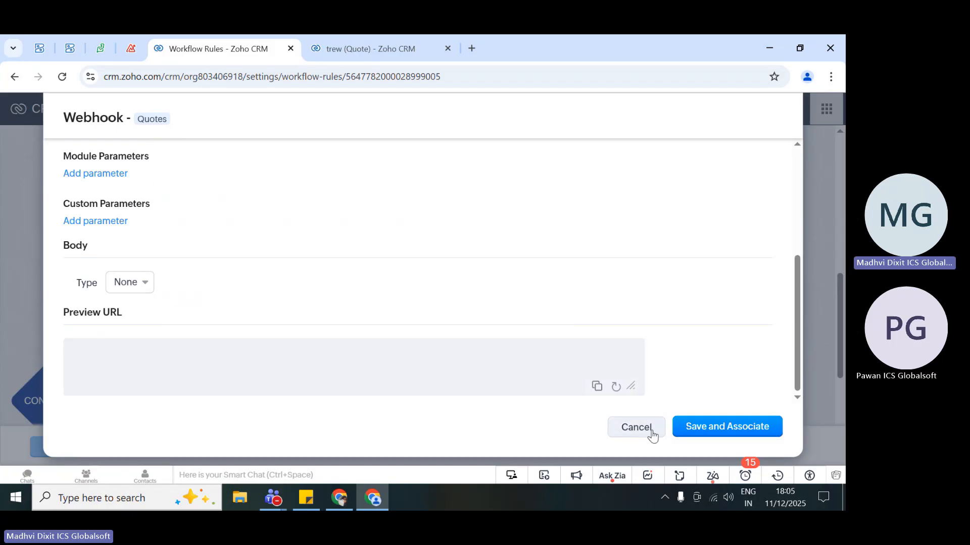
left_click(636, 427)
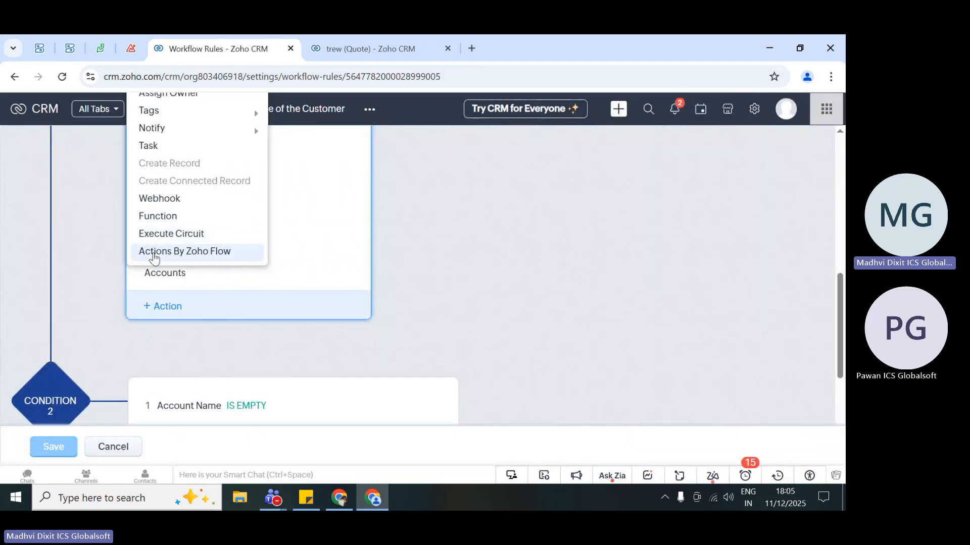
- Start a new Actions By Zoho Flow action under Condition 1 and look through the available applications
left_click(217, 257)
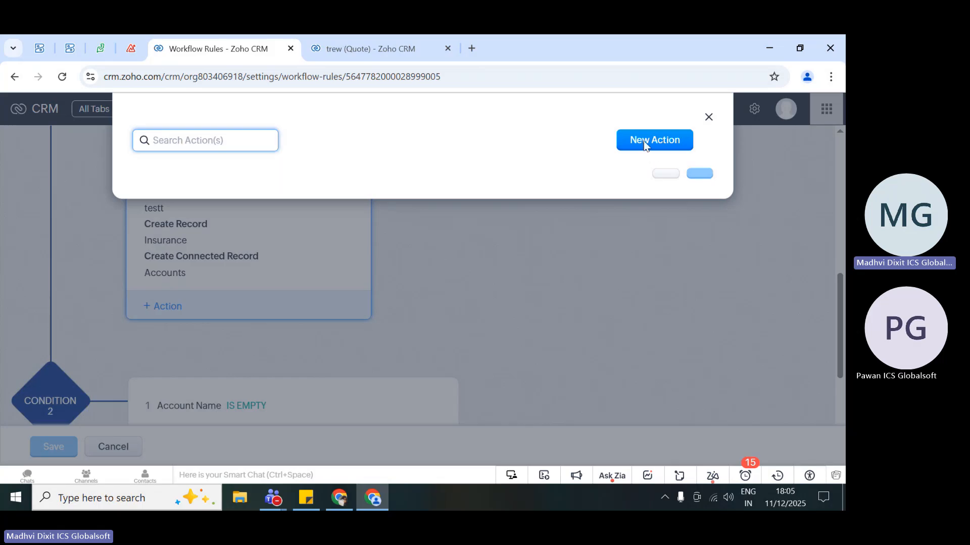
left_click(652, 141)
scroll(303, 318, "down", 15)
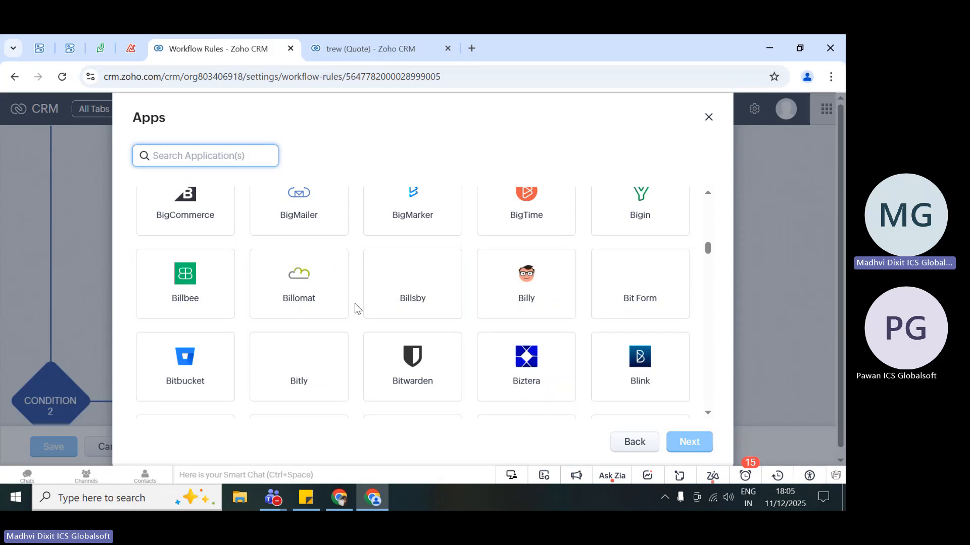
- Search the application list for "cre" and clear the search
left_click(154, 146)
type("z")
key("BackSpace")
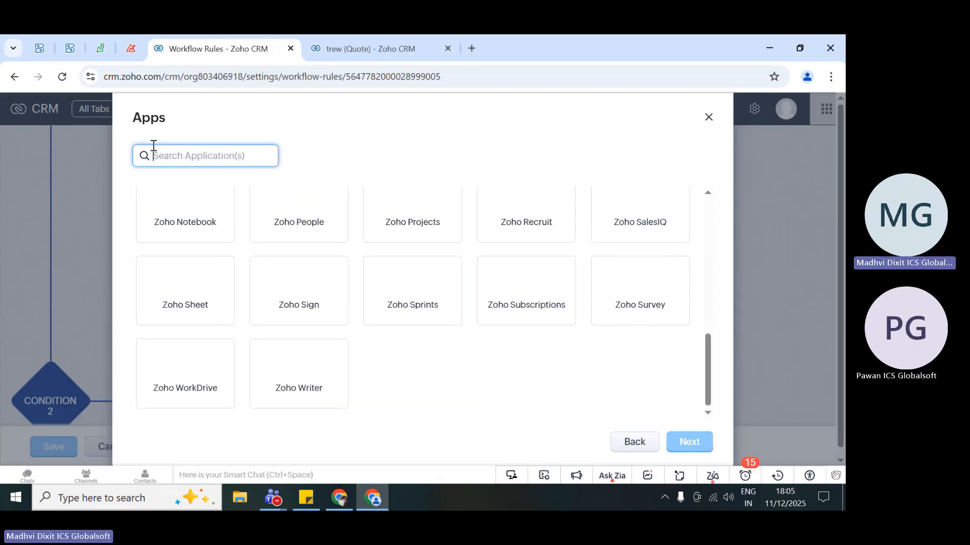
type("cre")
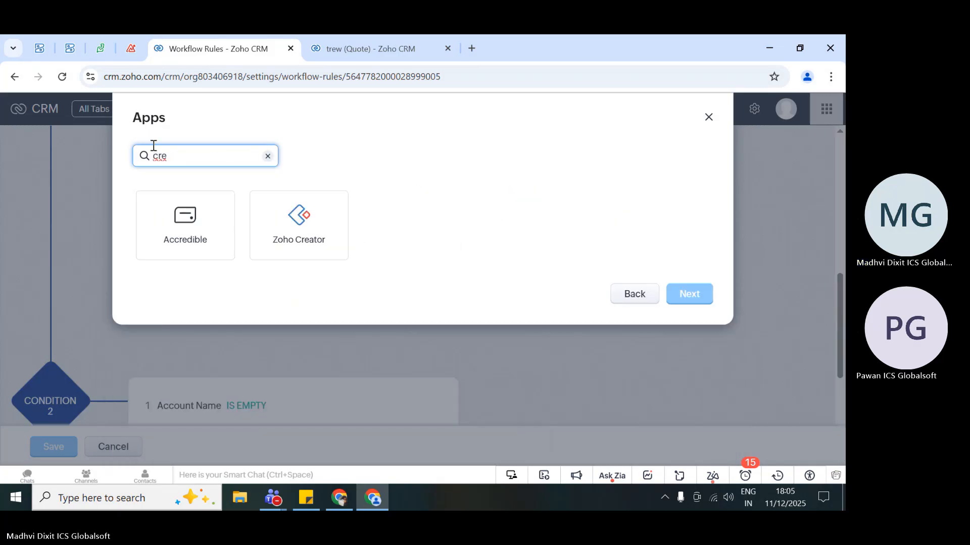
key("BackSpace")
key("BackSpace")
key("BackSpace")
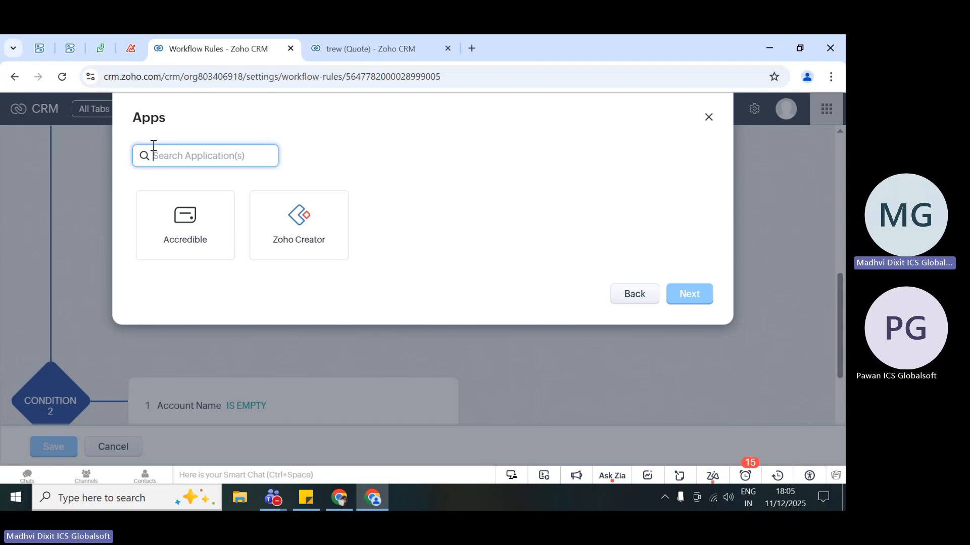
- Search the applications for "des" and choose Zoho Desk as the application for the new action
type("des")
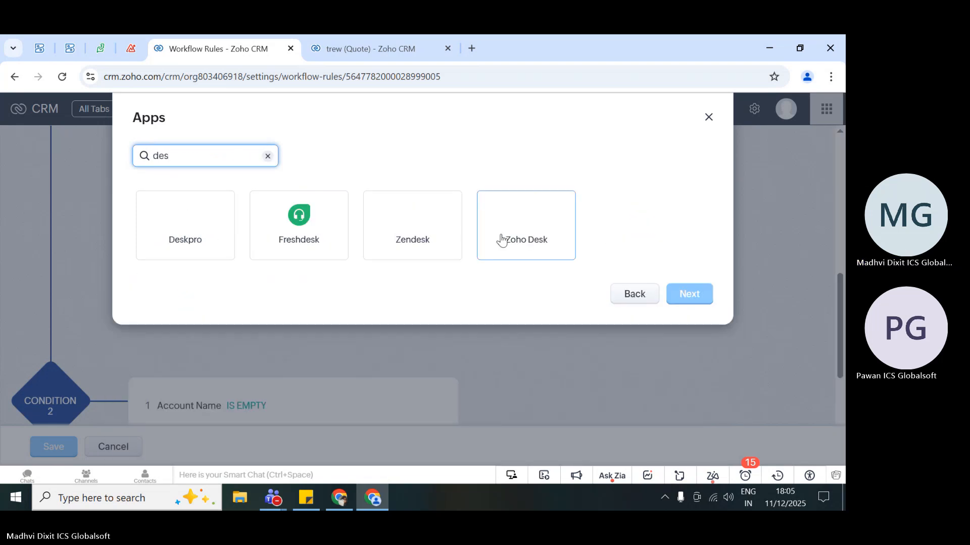
left_click(519, 239)
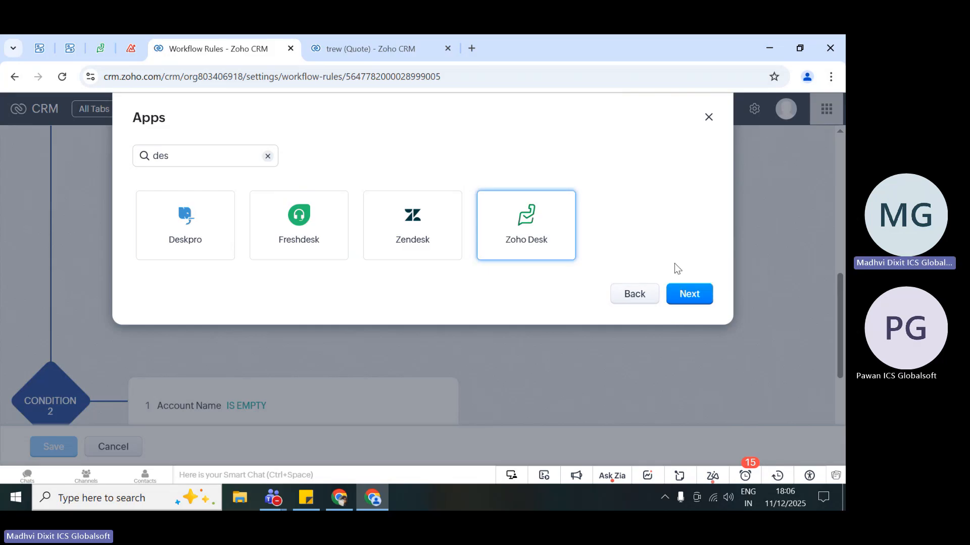
left_click(687, 298)
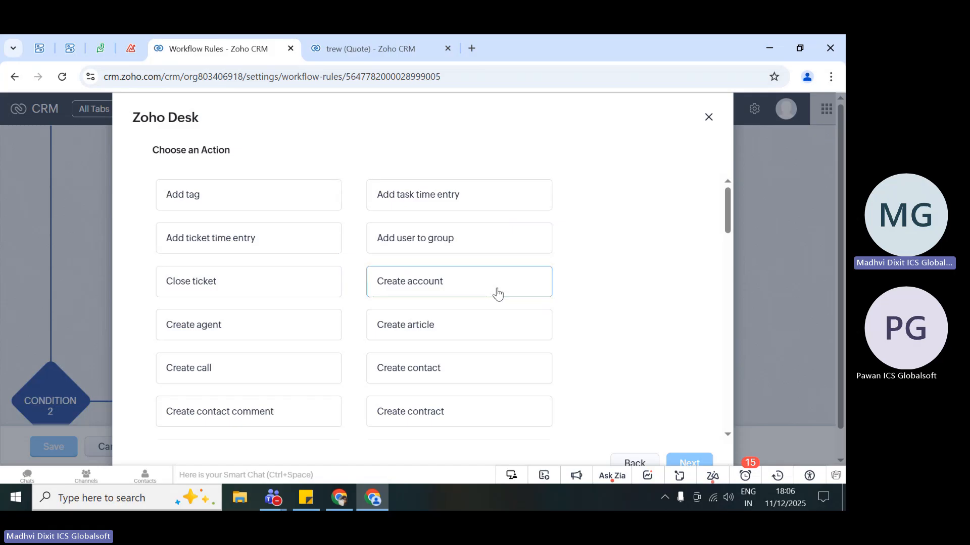
- Choose Create contact as the Zoho Desk action and proceed to the connection selection
scroll(305, 343, "down", 2)
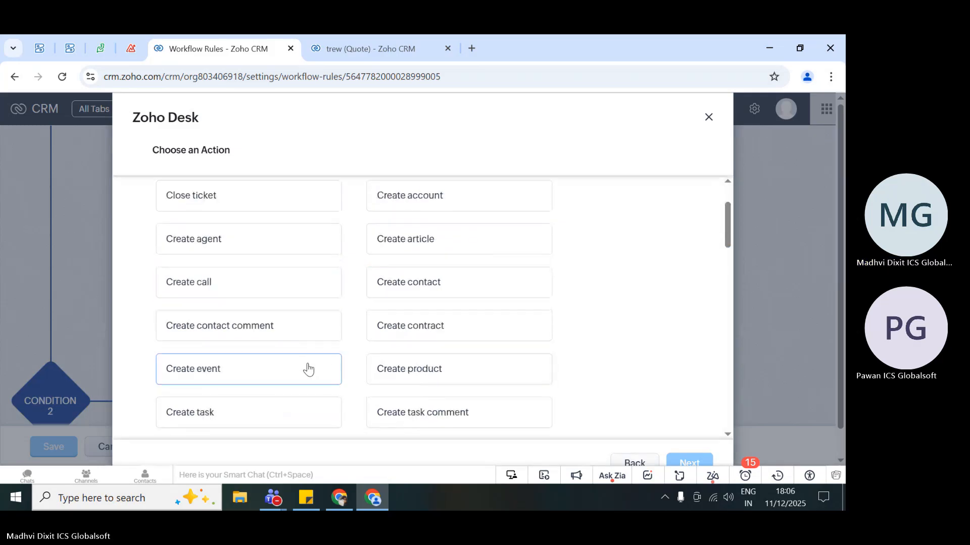
scroll(308, 369, "down", 1)
left_click(442, 256)
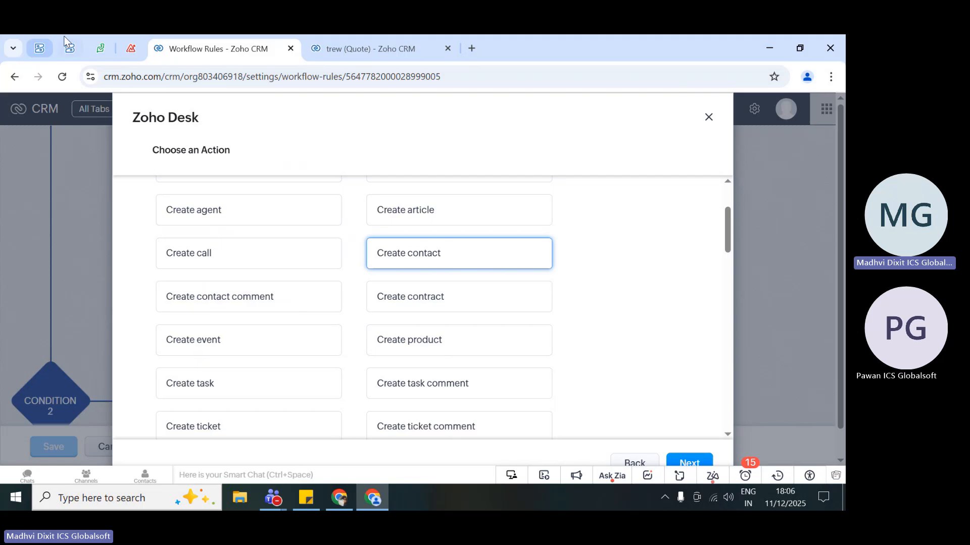
scroll(580, 257, "down", 15)
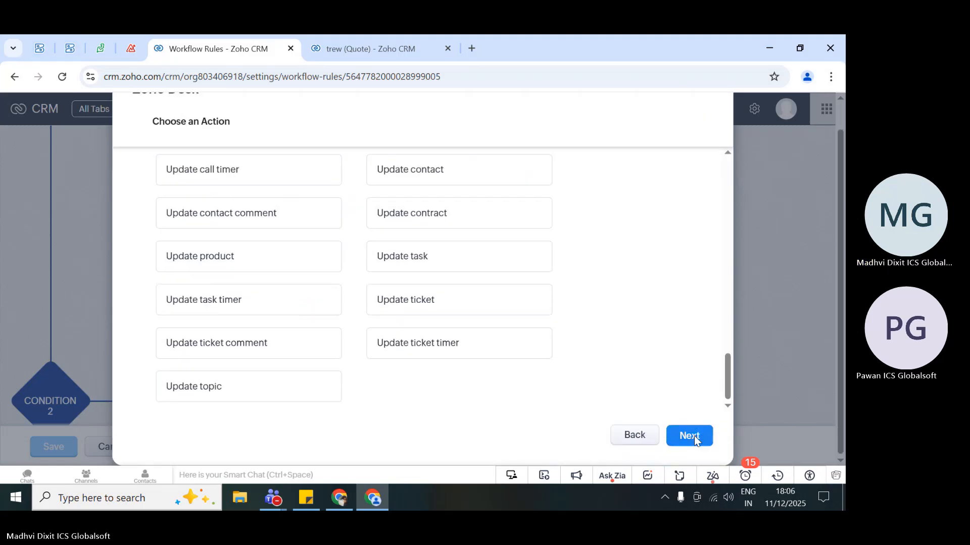
left_click(694, 435)
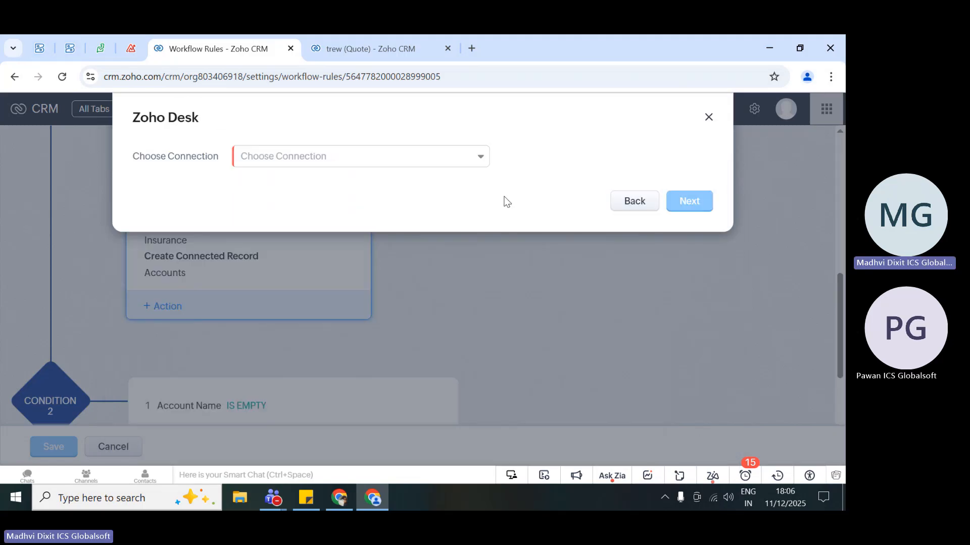
- Start a new connection for Zoho Desk and name it testaddrecord
left_click(417, 160)
left_click(311, 191)
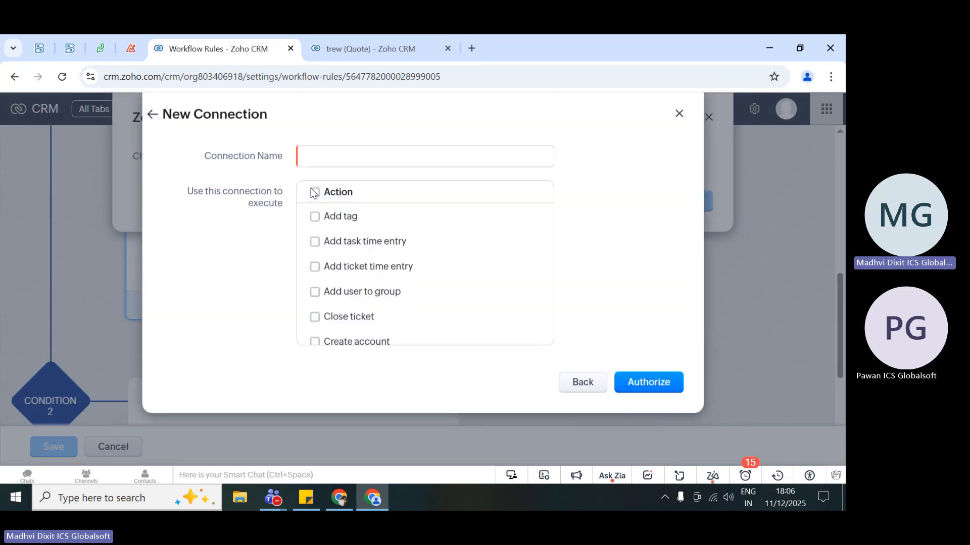
left_click(342, 156)
type("test")
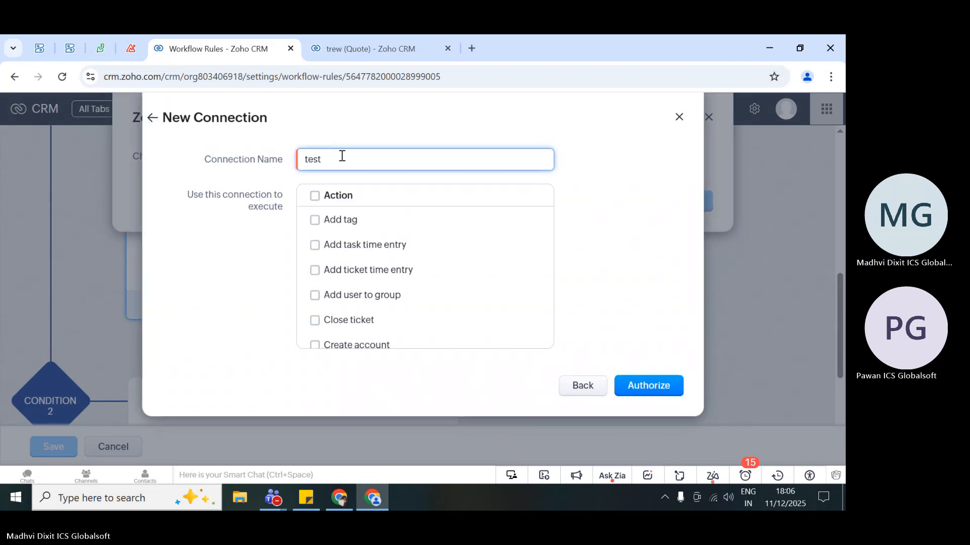
type("addrecord")
- Add Create contract to the actions that the testaddrecord connection may execute
scroll(404, 306, "down", 8)
scroll(381, 298, "up", 5)
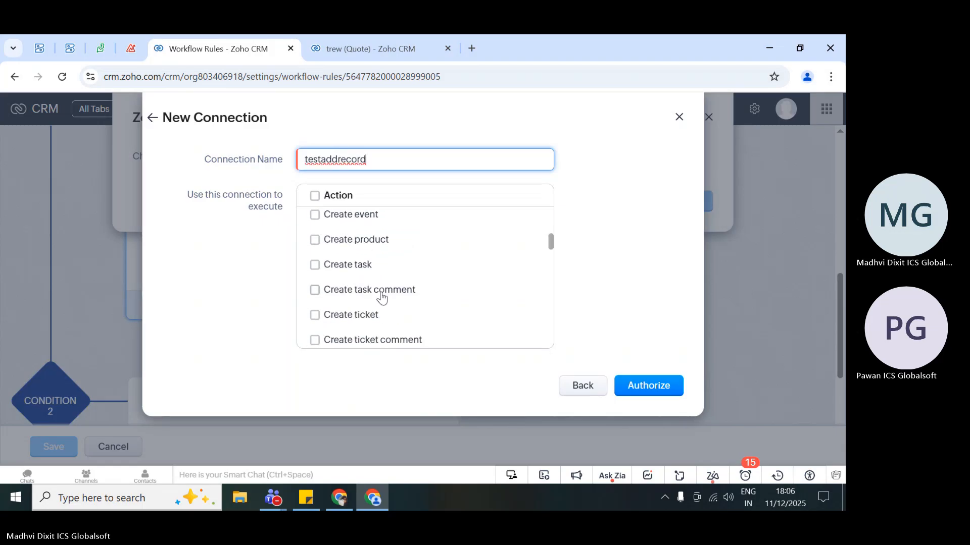
scroll(382, 298, "up", 3)
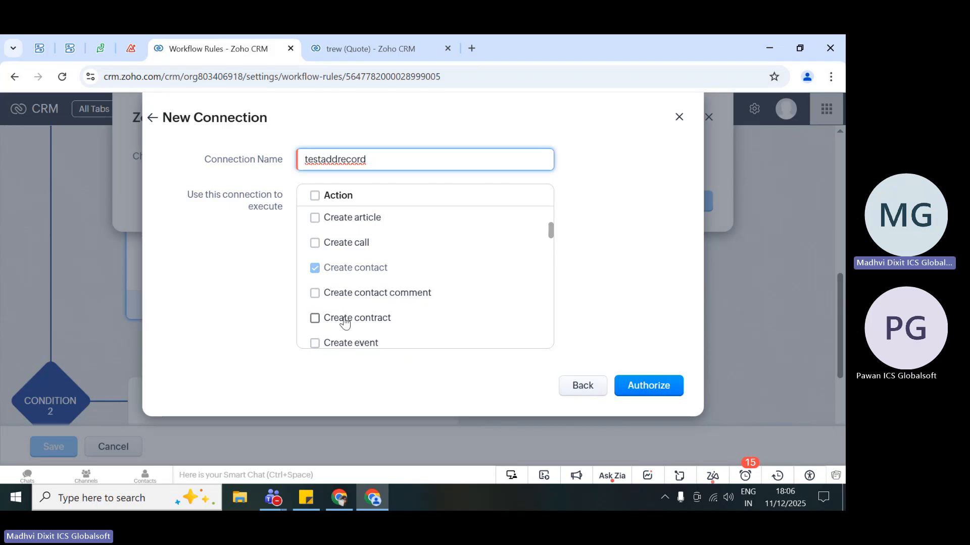
left_click(345, 324)
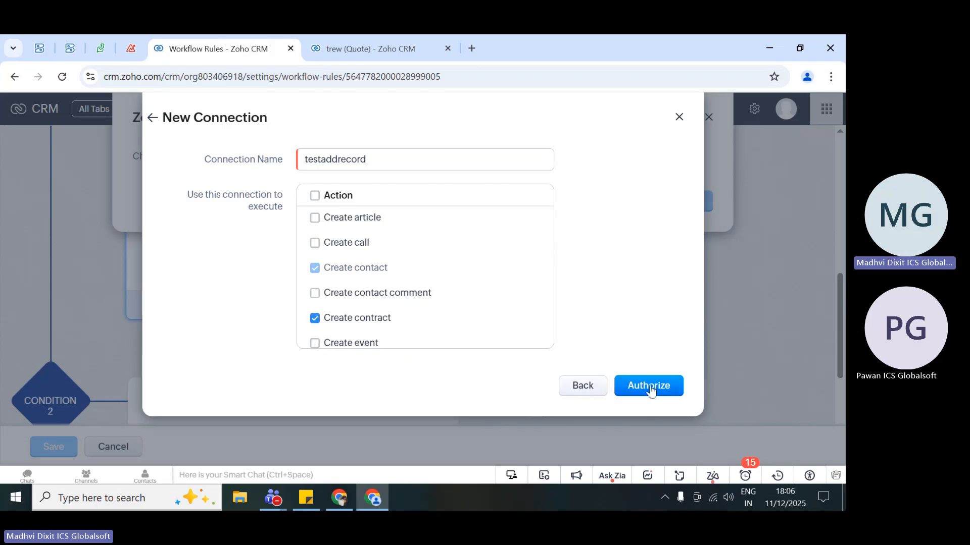
- Start authorizing the testaddrecord connection and choose the Redian Software production organization for Zoho Desk
left_click(649, 387)
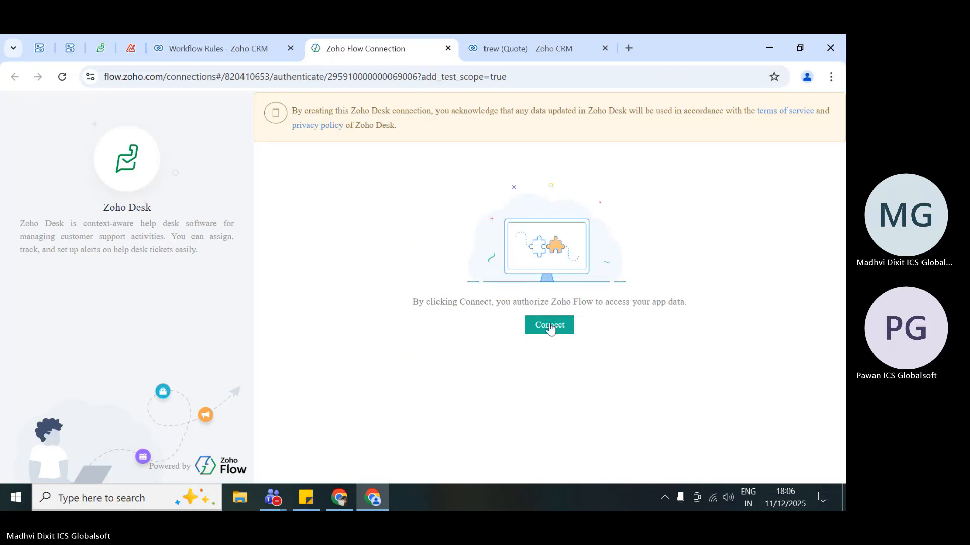
left_click(549, 326)
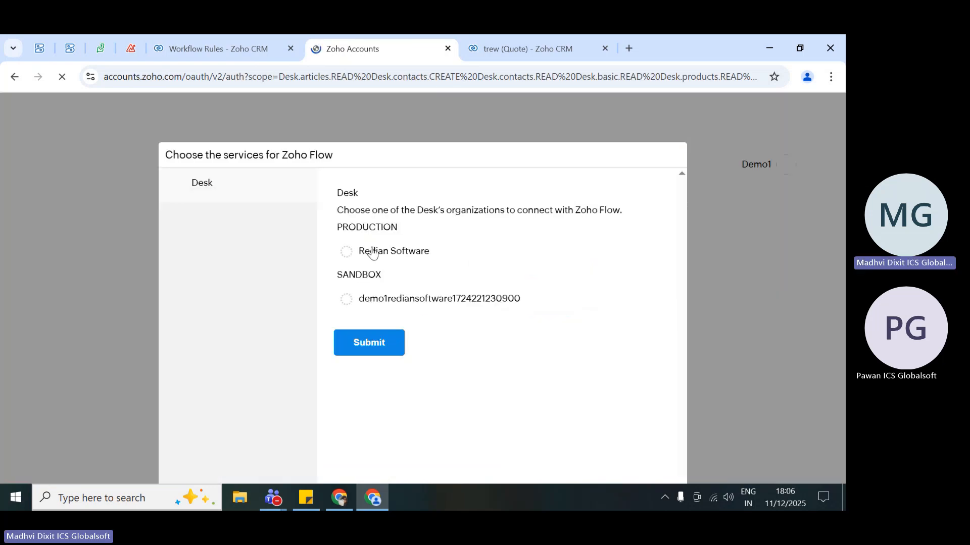
left_click(379, 303)
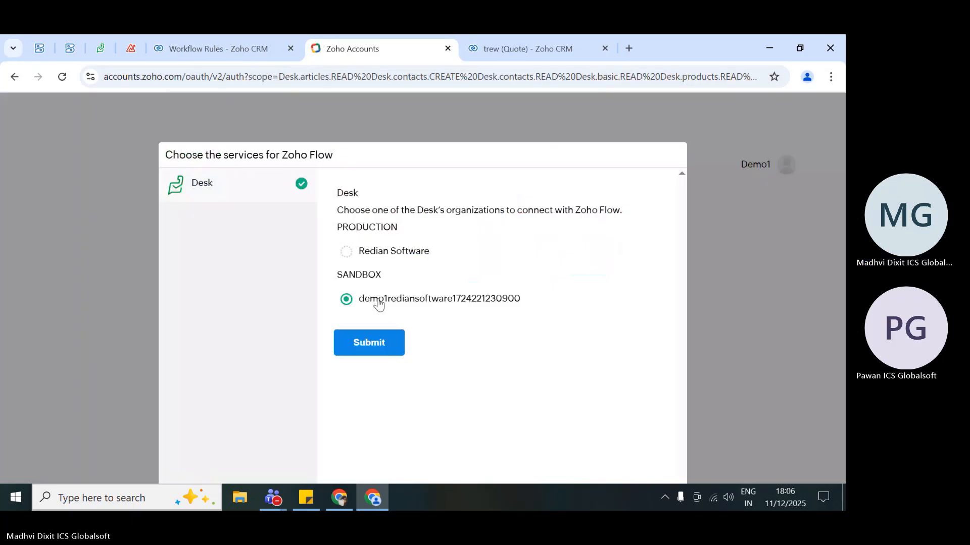
left_click(372, 255)
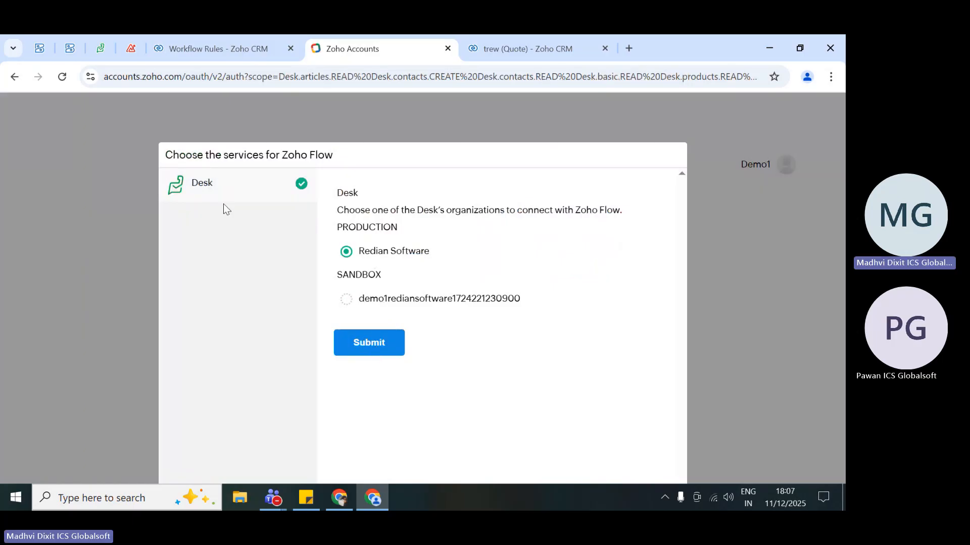
left_click(369, 342)
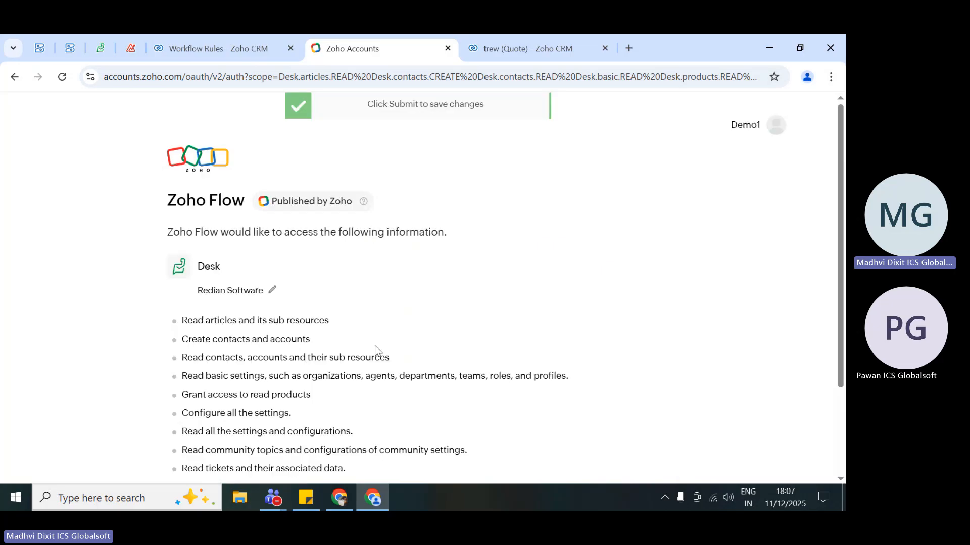
- Allow Zoho Flow to access the listed Zoho Desk data and accept the authorization
scroll(374, 349, "down", 3)
left_click(174, 377)
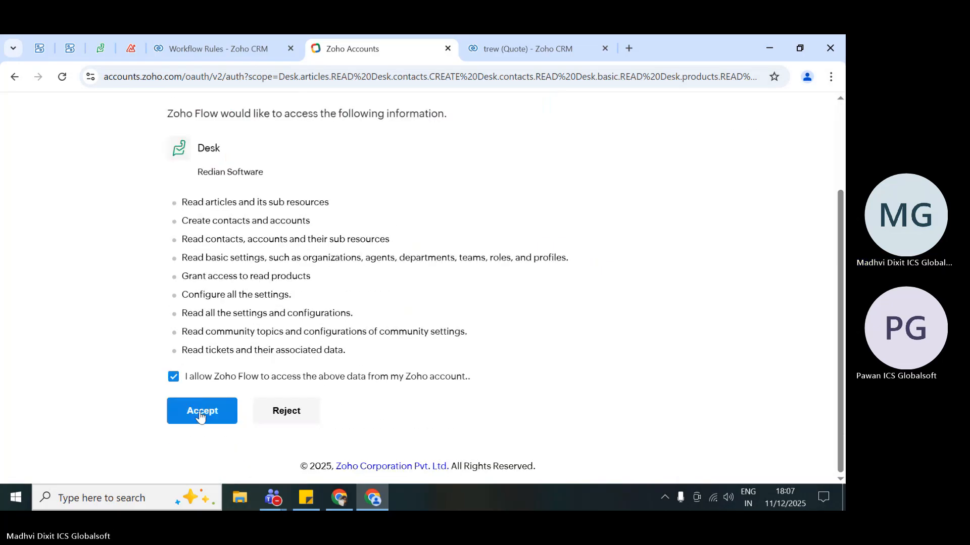
left_click(201, 413)
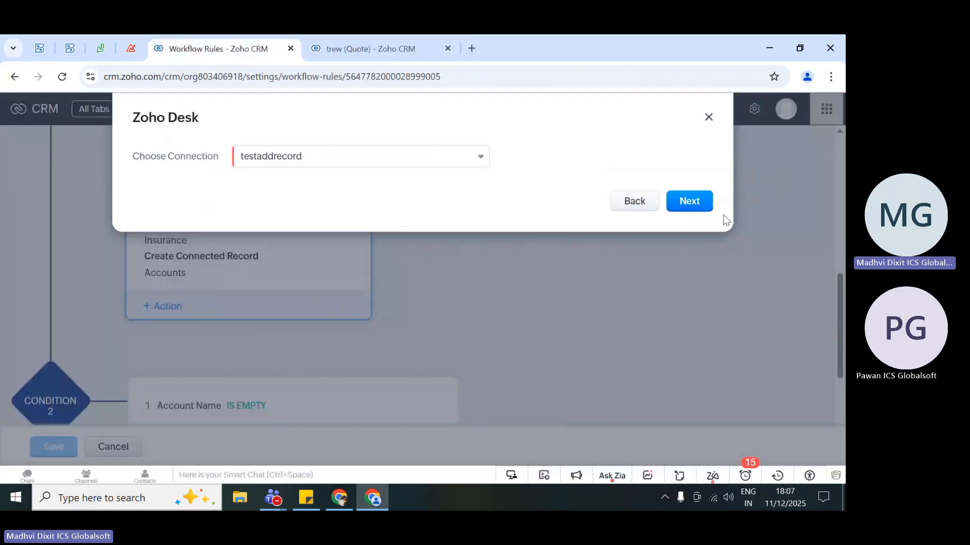
- Proceed with the testaddrecord connection, name the Zoho Desk action testt for the Quotes module and create it
left_click(689, 202)
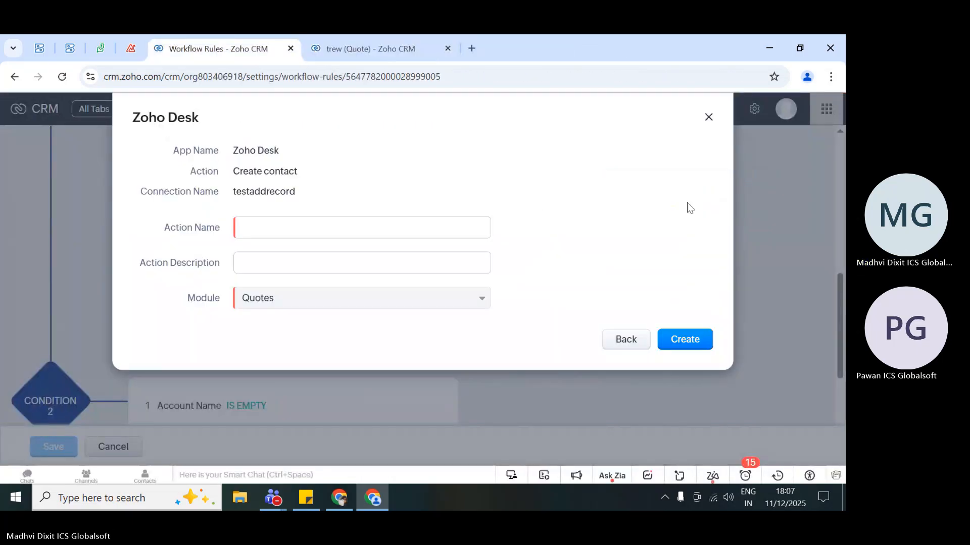
left_click(291, 225)
type("testt")
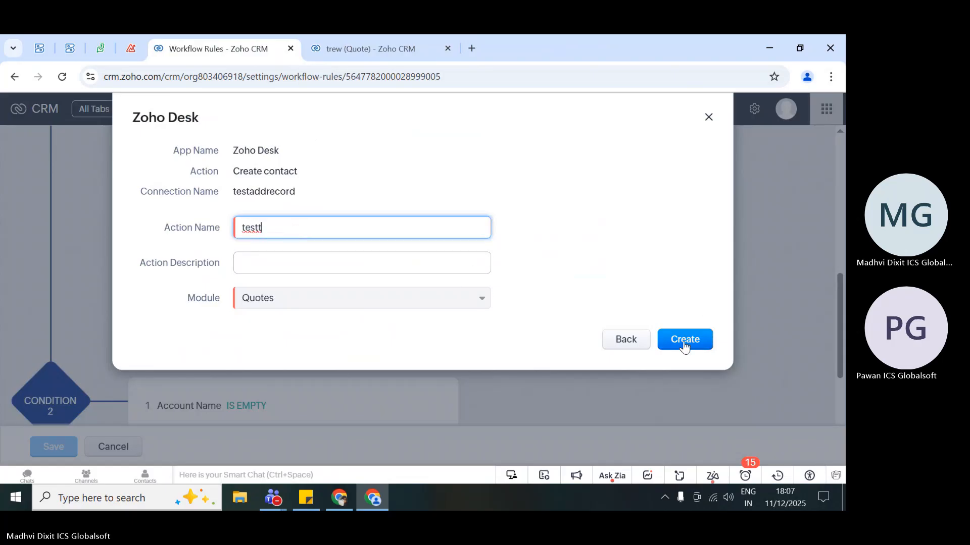
left_click(684, 345)
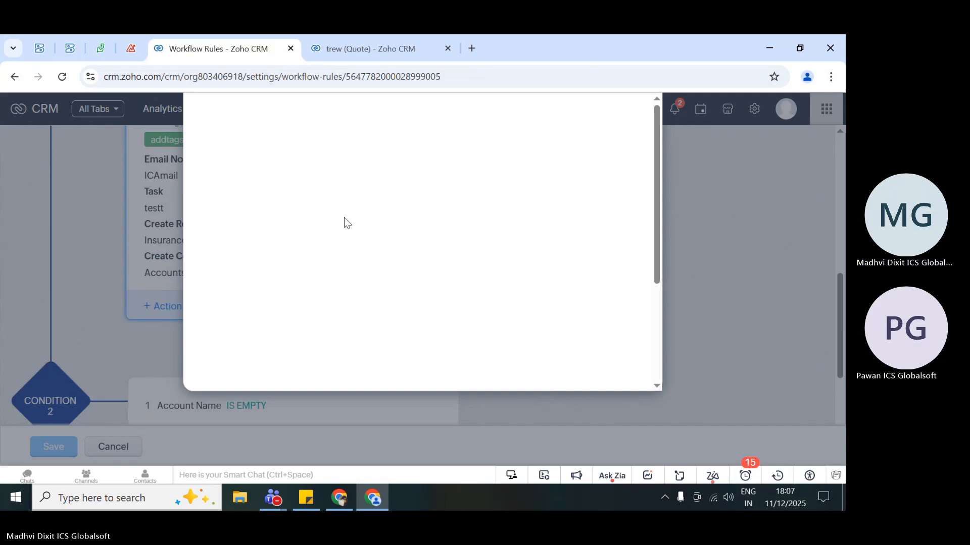
- Set the portal of the Create contact action to Redian Software
scroll(344, 217, "down", 4)
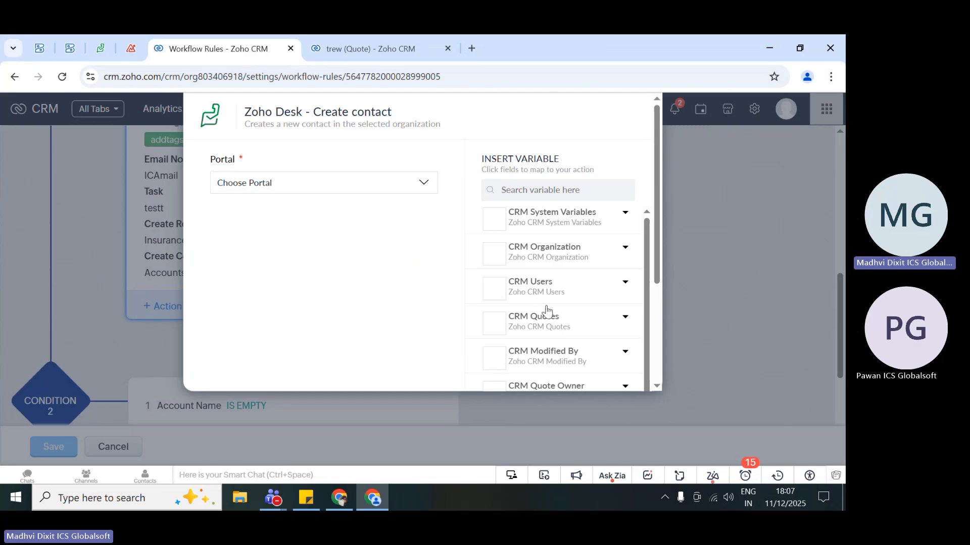
left_click(321, 185)
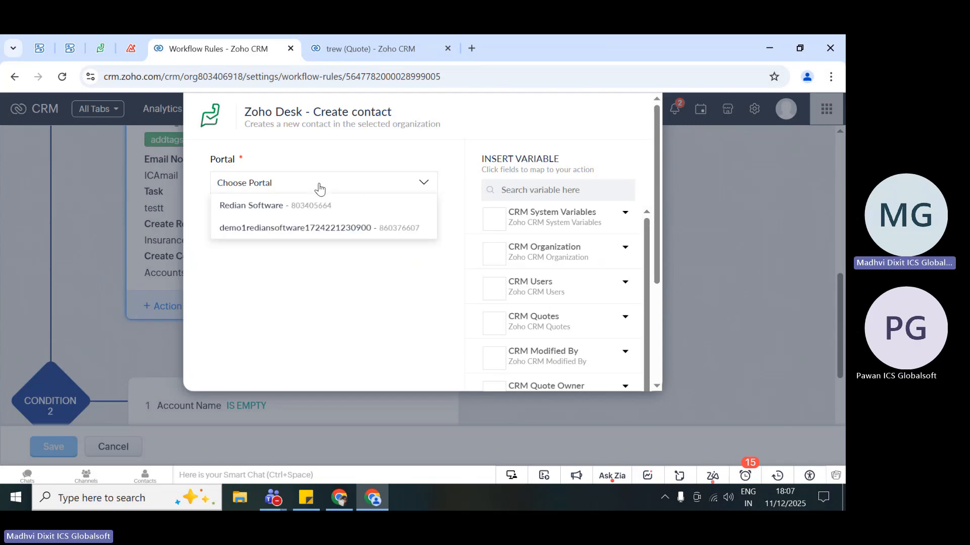
left_click(284, 205)
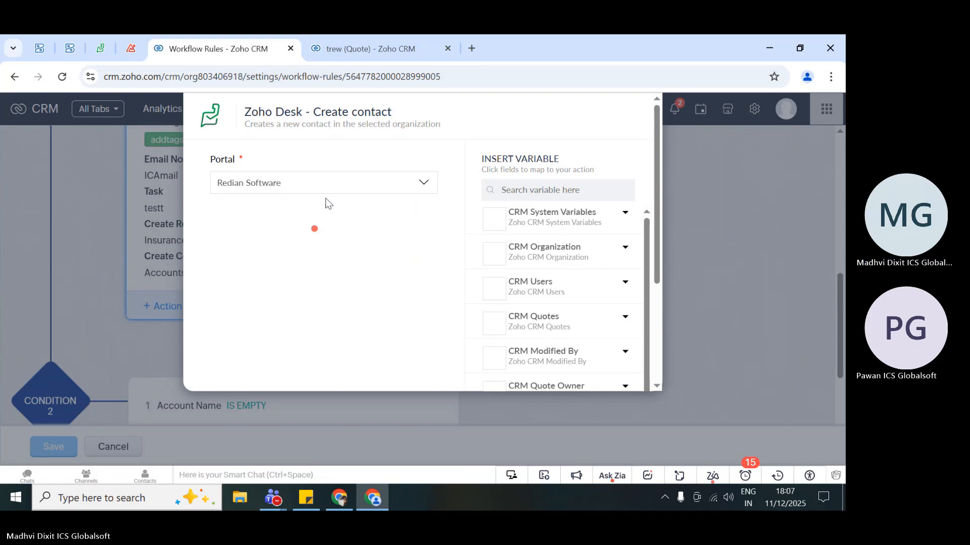
- Map the contact's First Name to the quote's Client Name variable and the Last Name to its Carrier variable
left_click(301, 237)
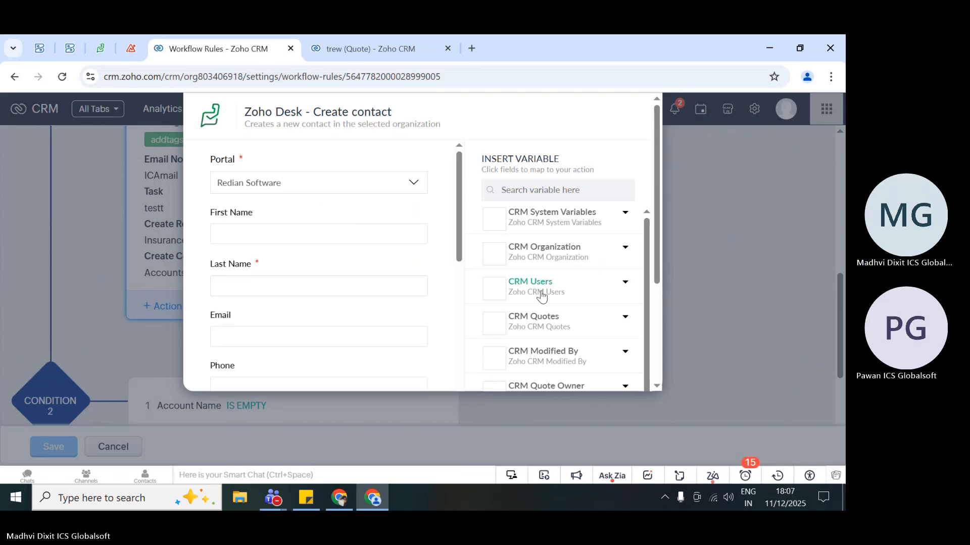
scroll(553, 324, "down", 5)
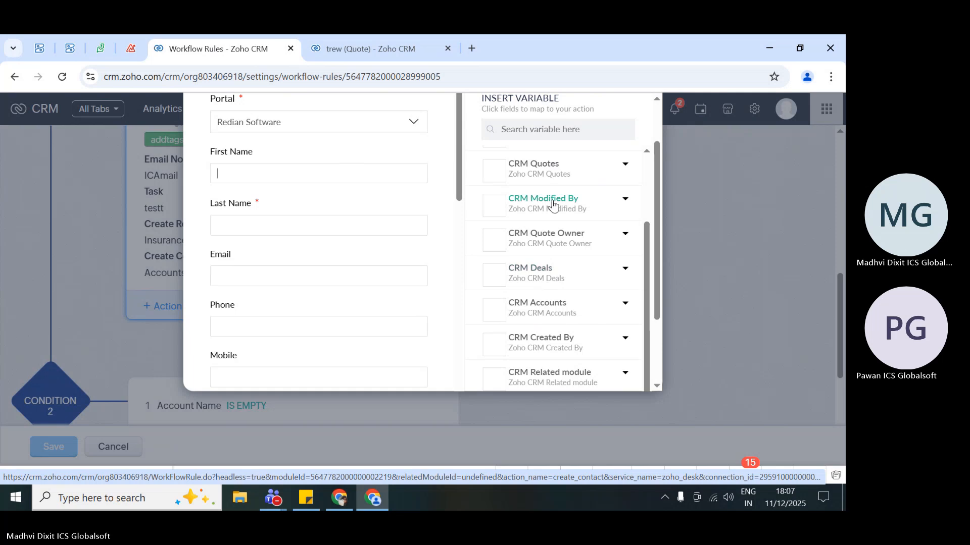
left_click(547, 166)
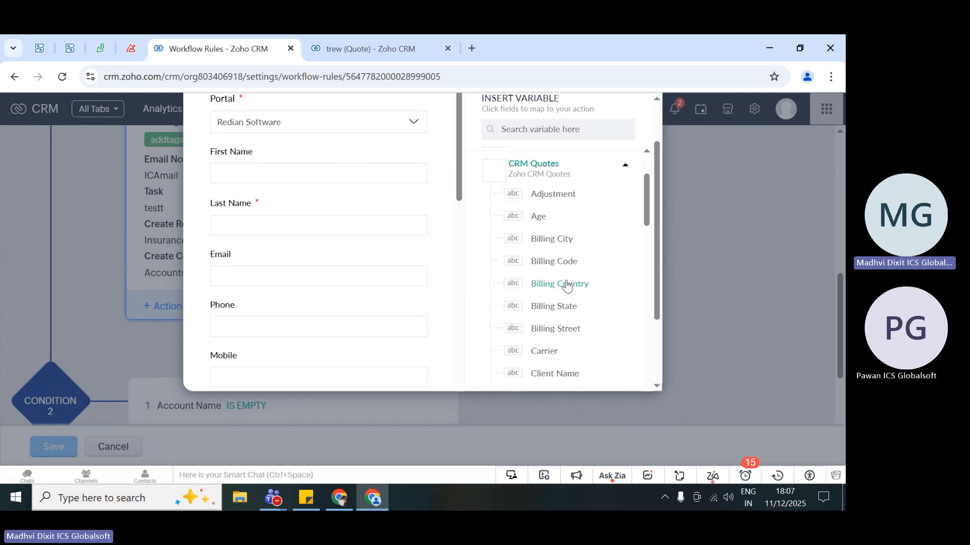
scroll(565, 283, "down", 3)
left_click(555, 251)
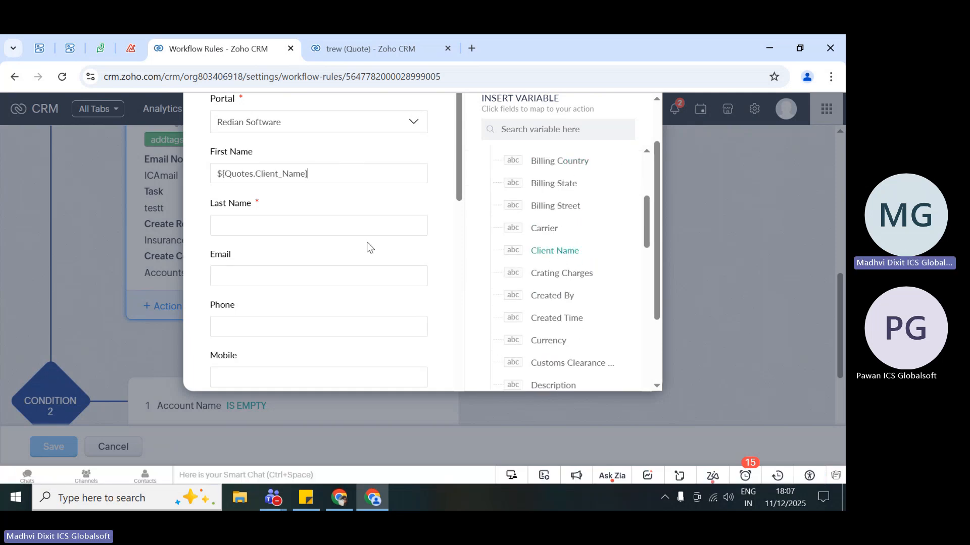
left_click(544, 229)
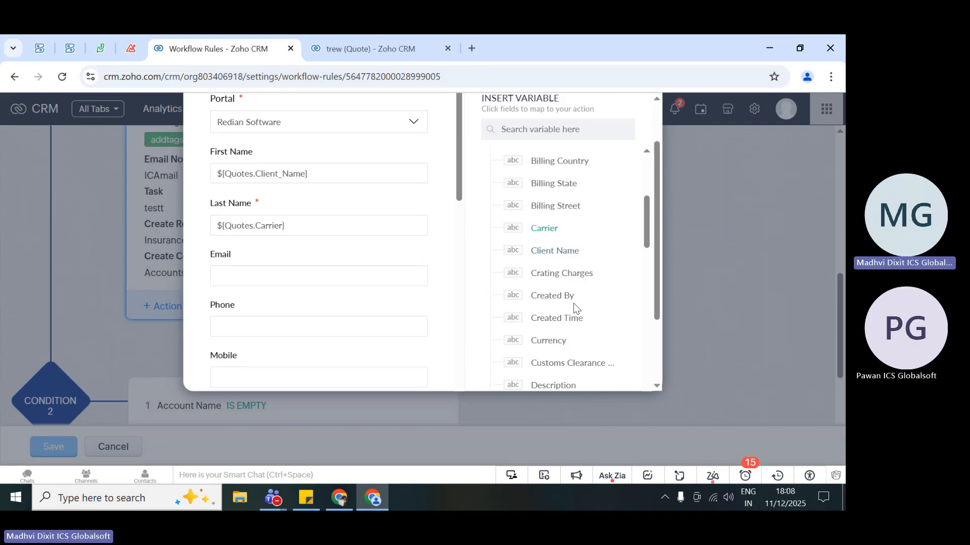
- Map the contact's Email to the quote's Modified By variable
scroll(572, 306, "down", 8)
scroll(574, 308, "down", 9)
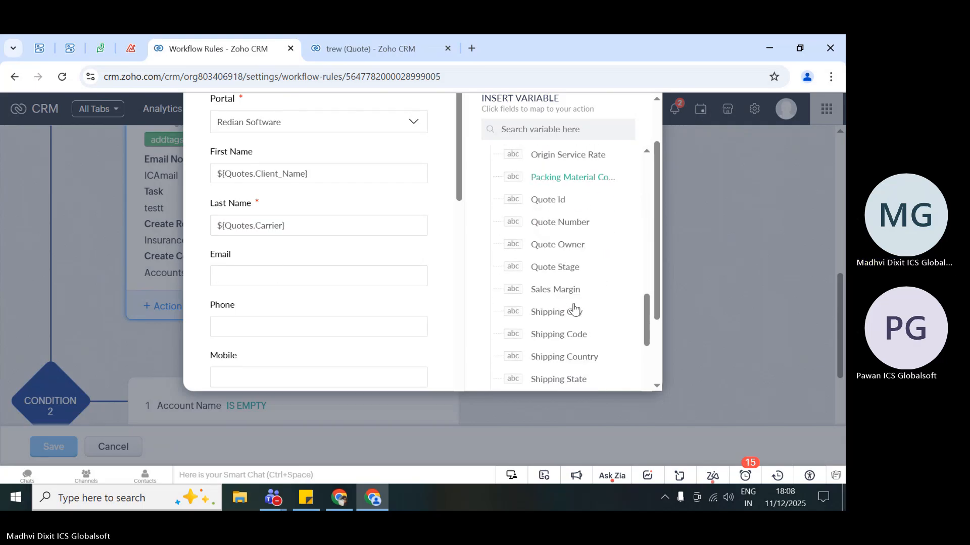
scroll(559, 225, "up", 8)
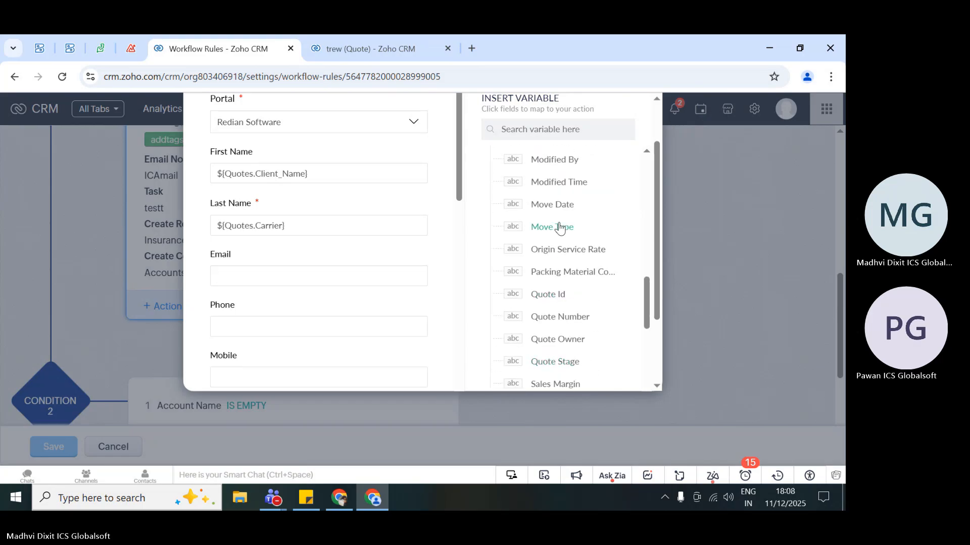
scroll(560, 228, "up", 3)
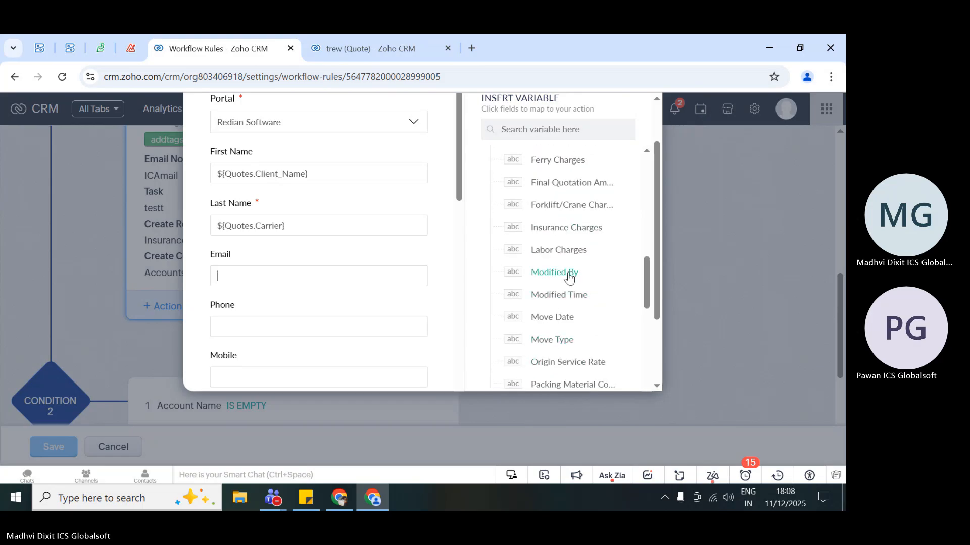
left_click(568, 274)
- Set the contact's Type to Prospect and finish the field mapping of the flow action
scroll(323, 240, "down", 5)
scroll(324, 241, "down", 1)
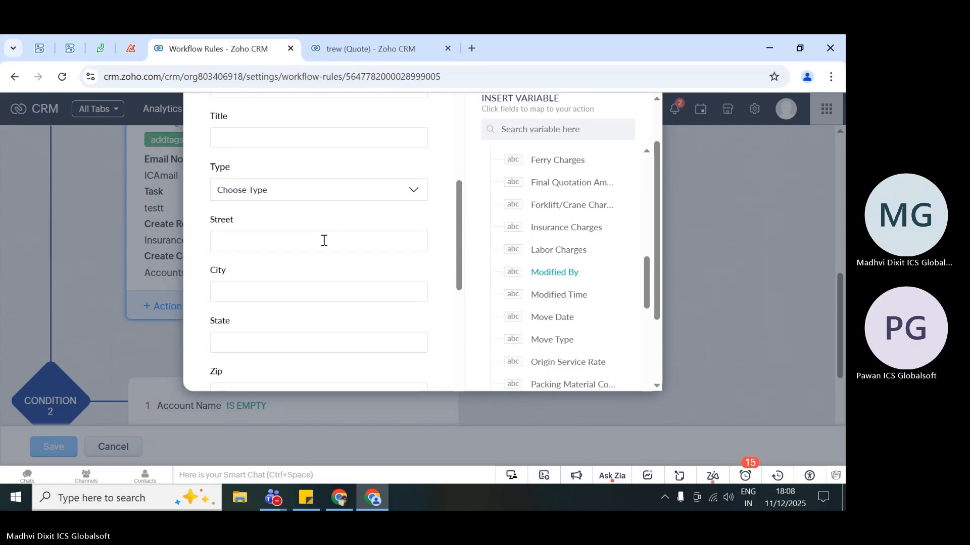
left_click(299, 175)
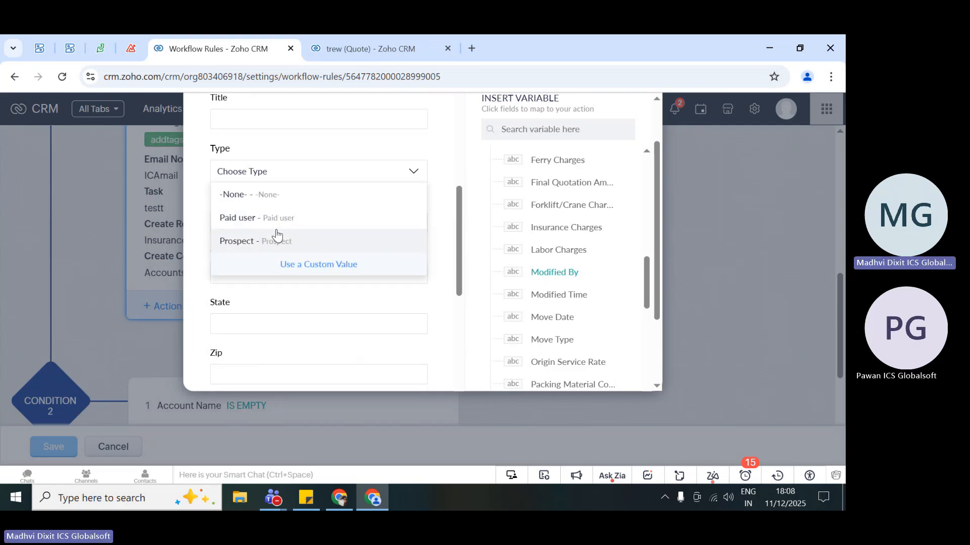
left_click(275, 240)
scroll(274, 227, "down", 8)
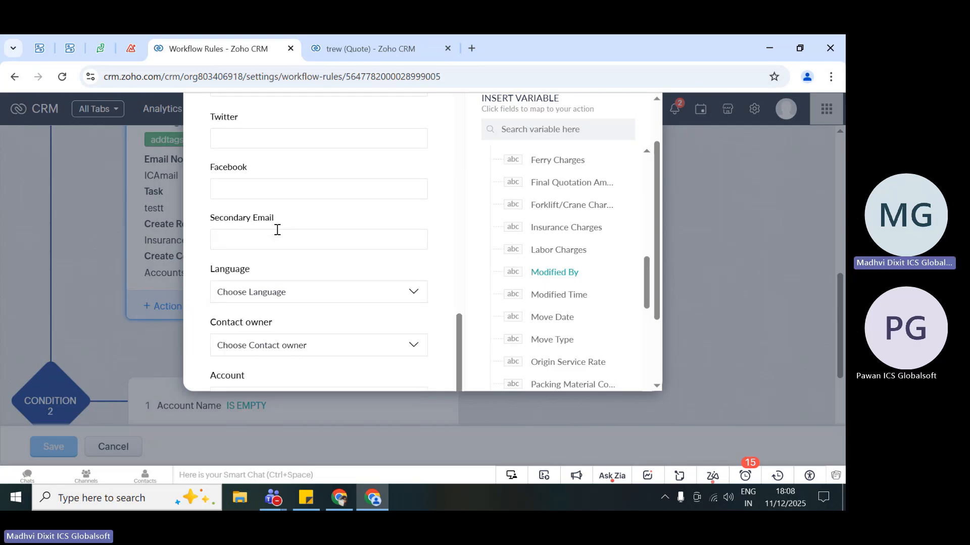
scroll(277, 229, "down", 2)
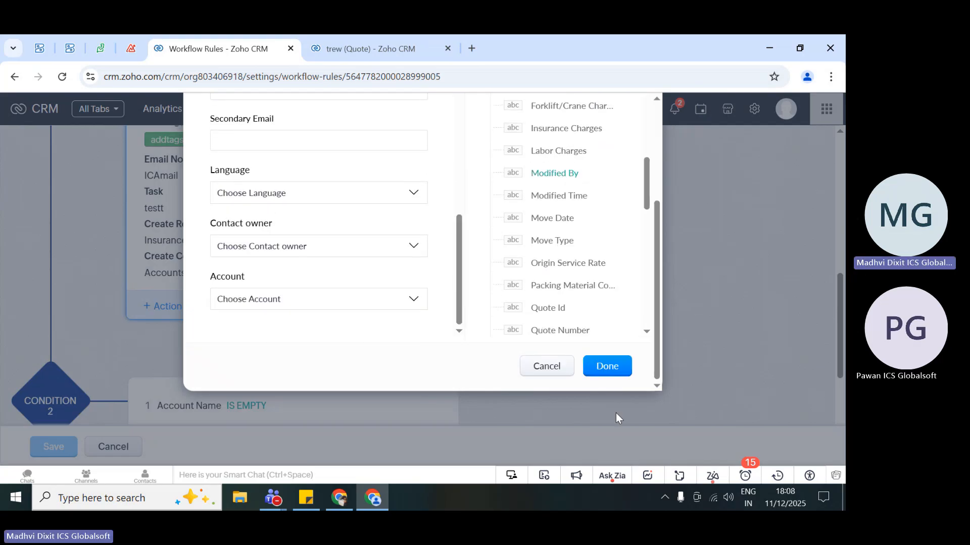
left_click(607, 367)
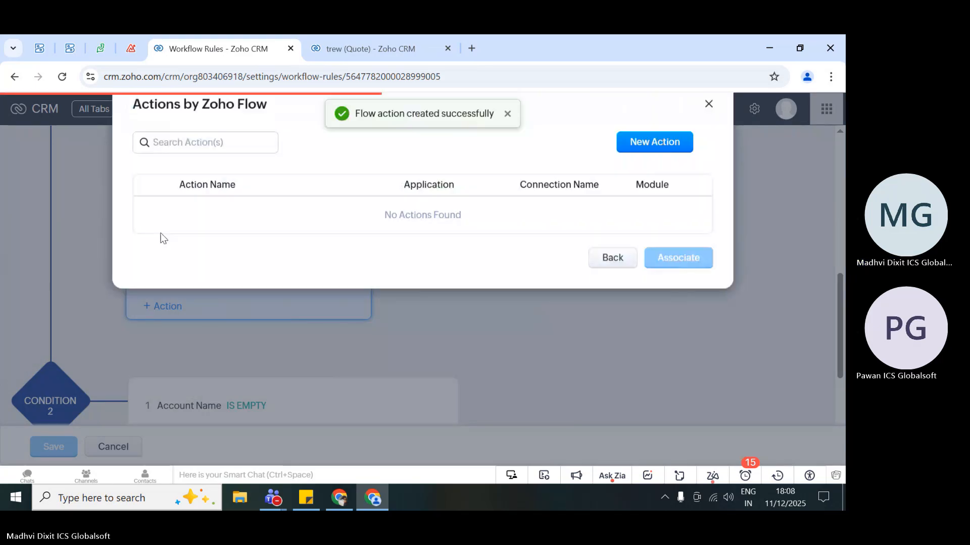
- Associate the testt flow action with Condition 1's instant actions and save the QuotsICS rule
left_click(680, 269)
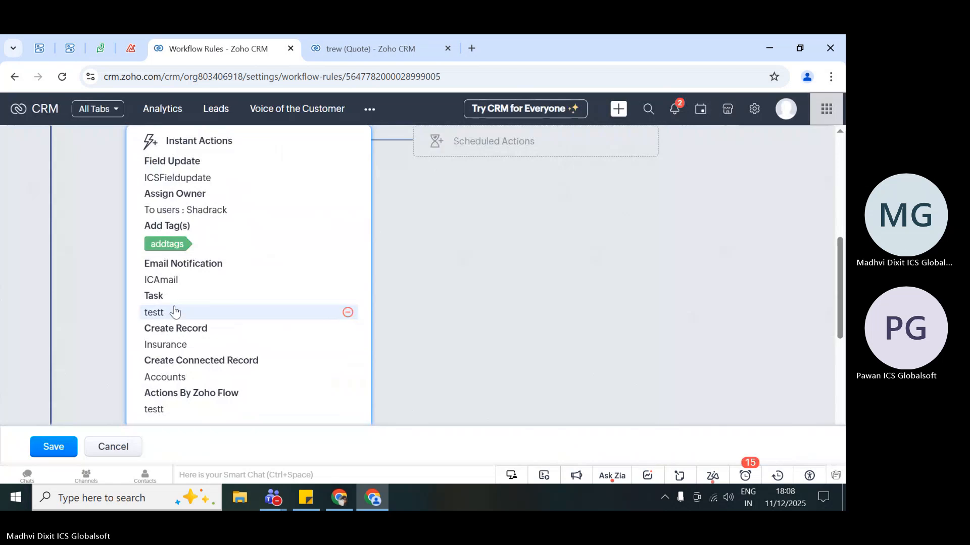
scroll(173, 309, "down", 2)
scroll(104, 318, "down", 4)
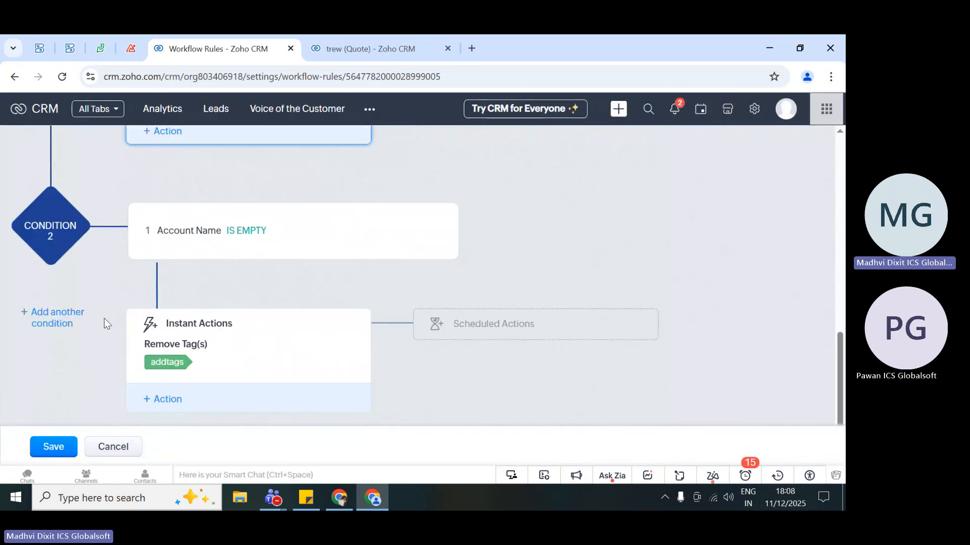
left_click(52, 445)
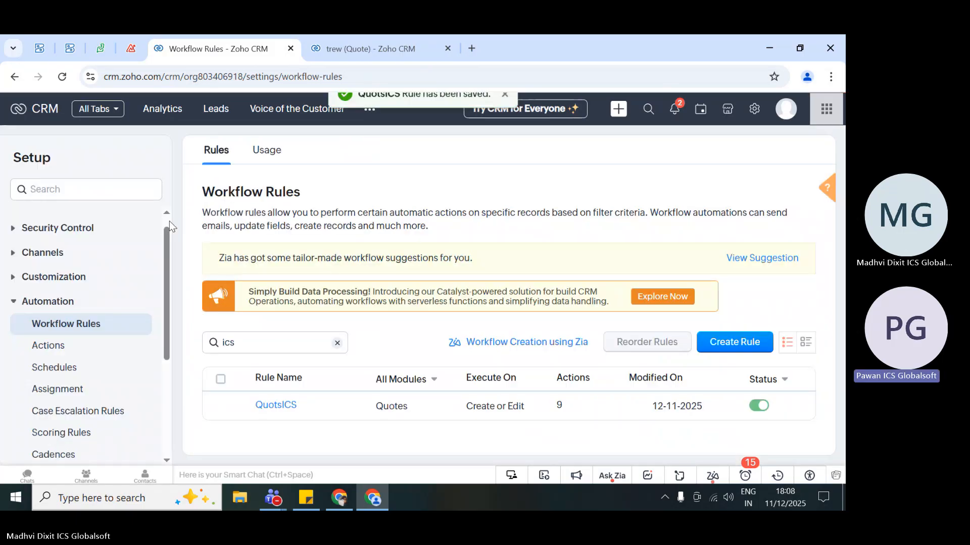
- Reload the trew quote and the Contracts list in Zoho Desk, and return to the workflow rules in Zoho CRM
left_click(315, 40)
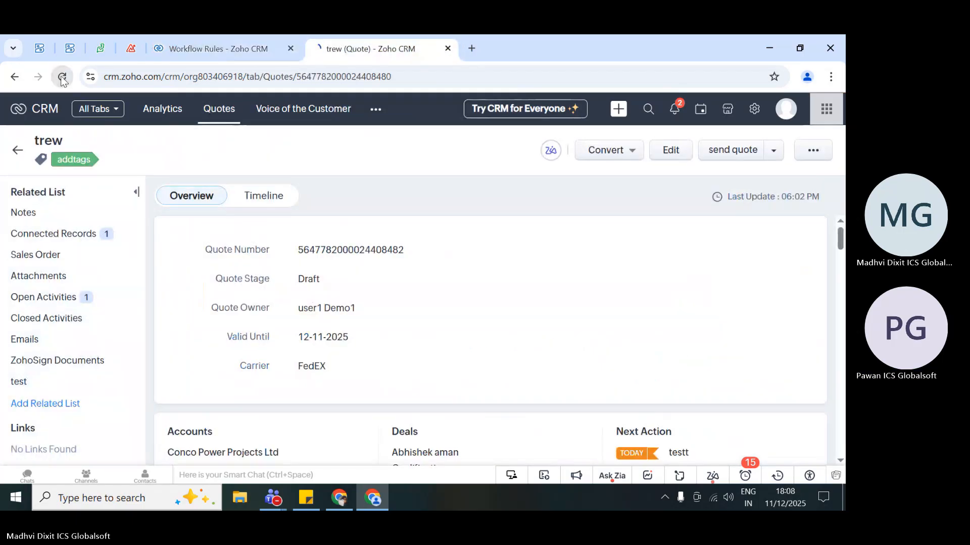
left_click(62, 77)
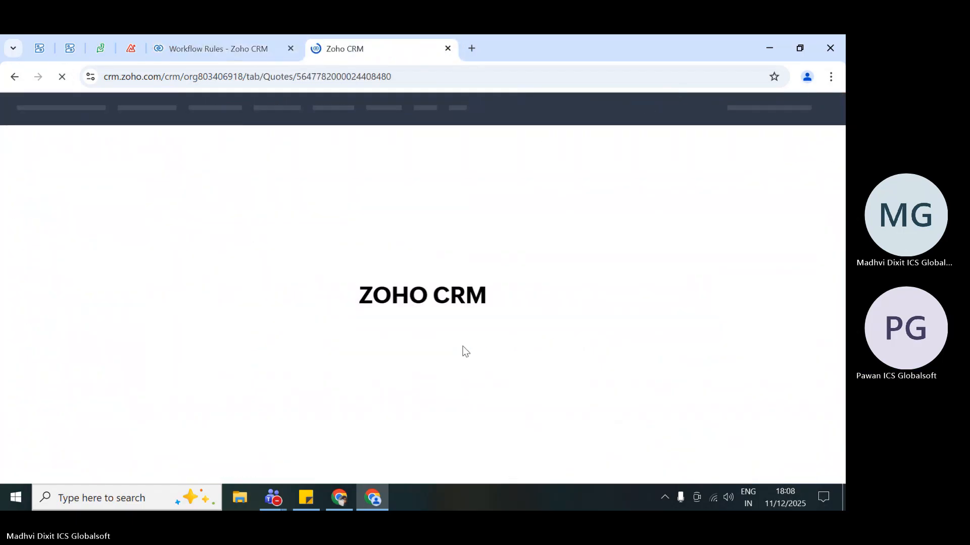
left_click(100, 41)
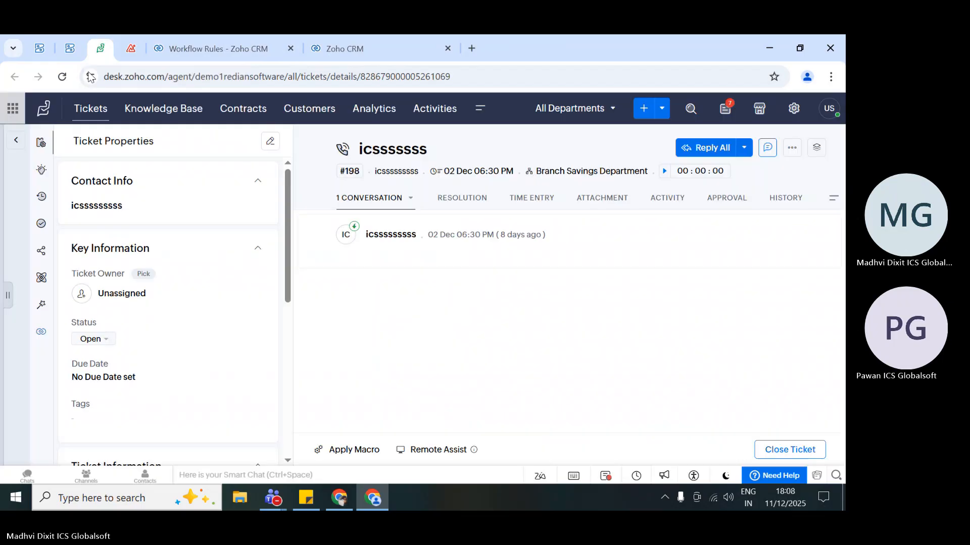
left_click(243, 108)
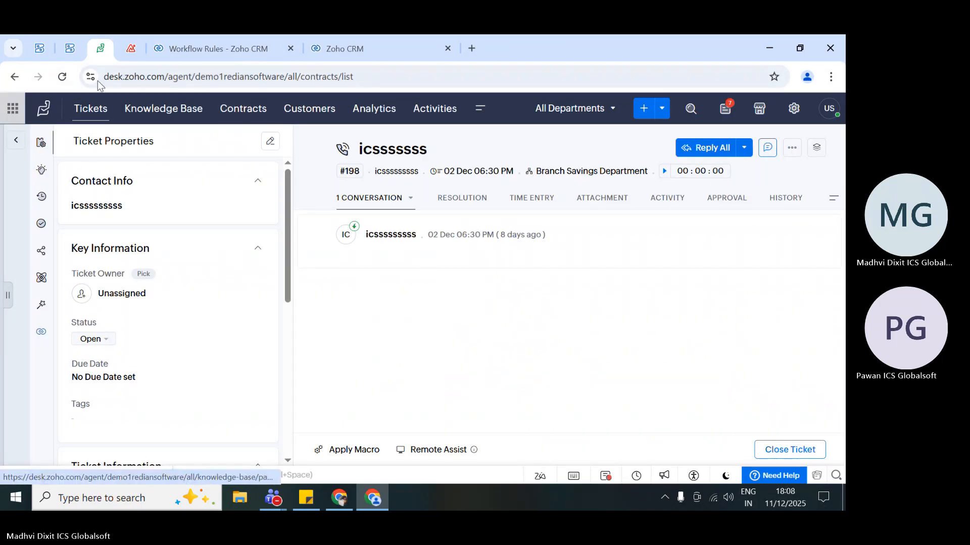
left_click(62, 76)
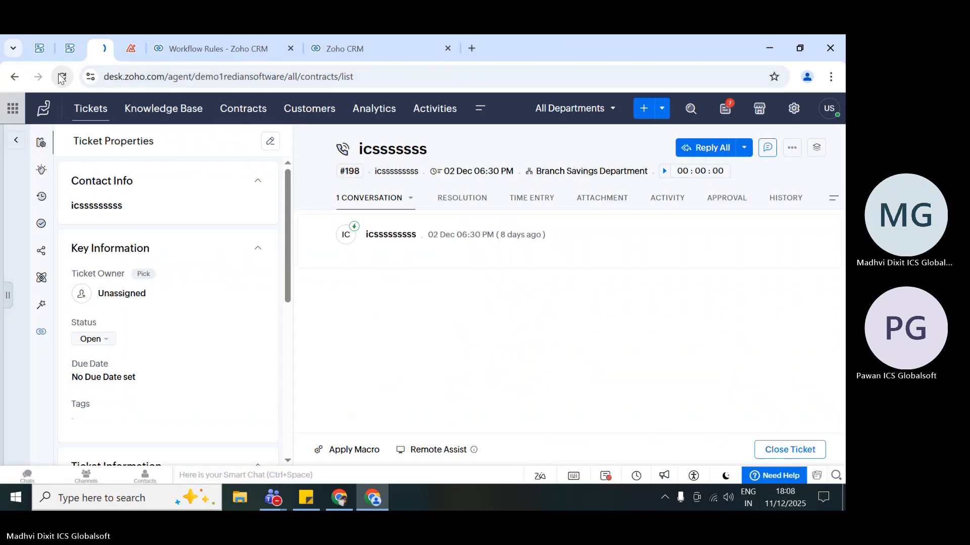
left_click(213, 46)
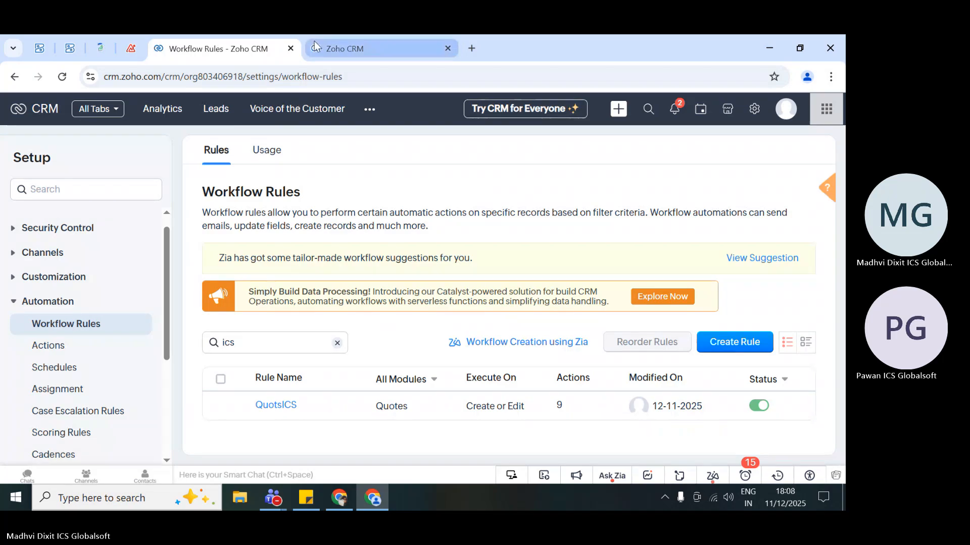
- Set the Team field in the trew quote's Quote Information to ui, save it and minimize the reminders
left_click(348, 48)
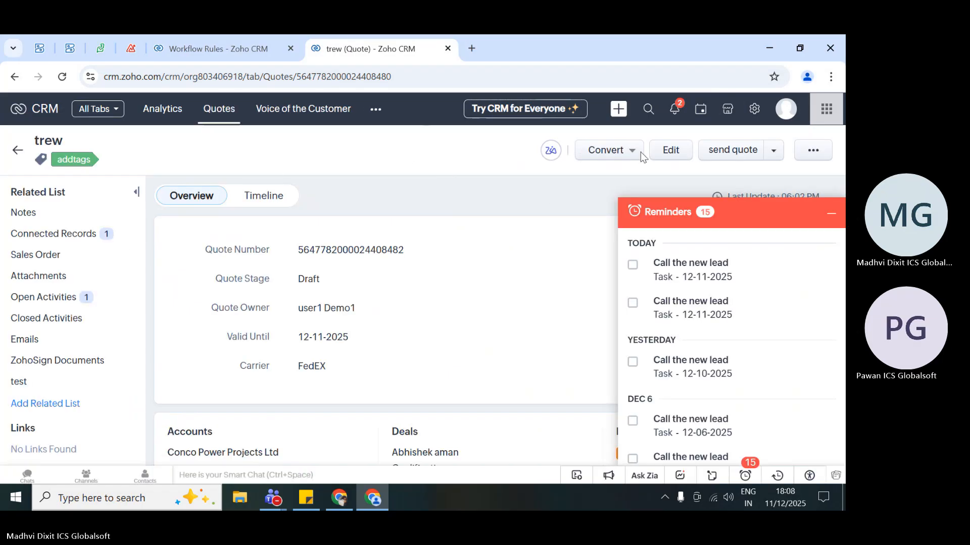
scroll(432, 293, "down", 2)
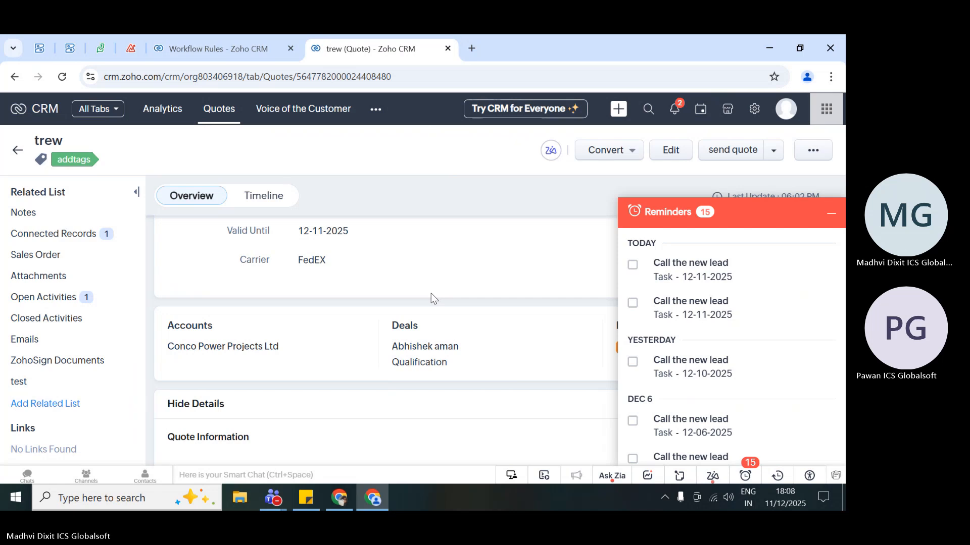
scroll(431, 293, "down", 4)
left_click(335, 369)
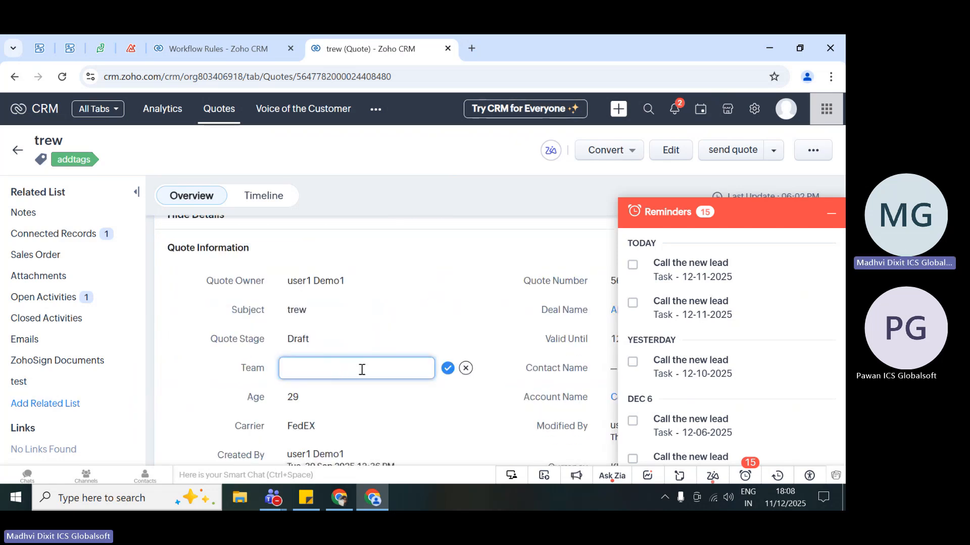
type("ui")
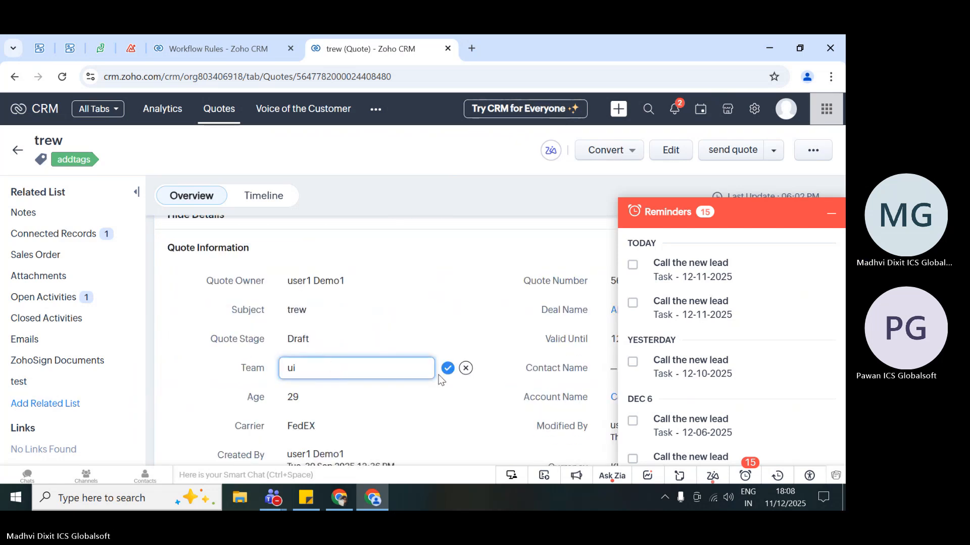
left_click(447, 368)
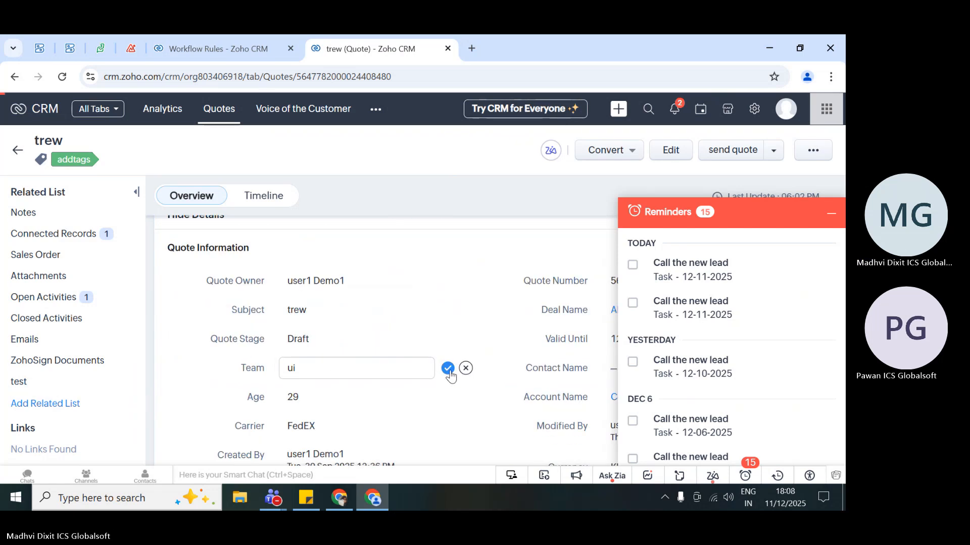
left_click(829, 214)
scroll(613, 331, "down", 1)
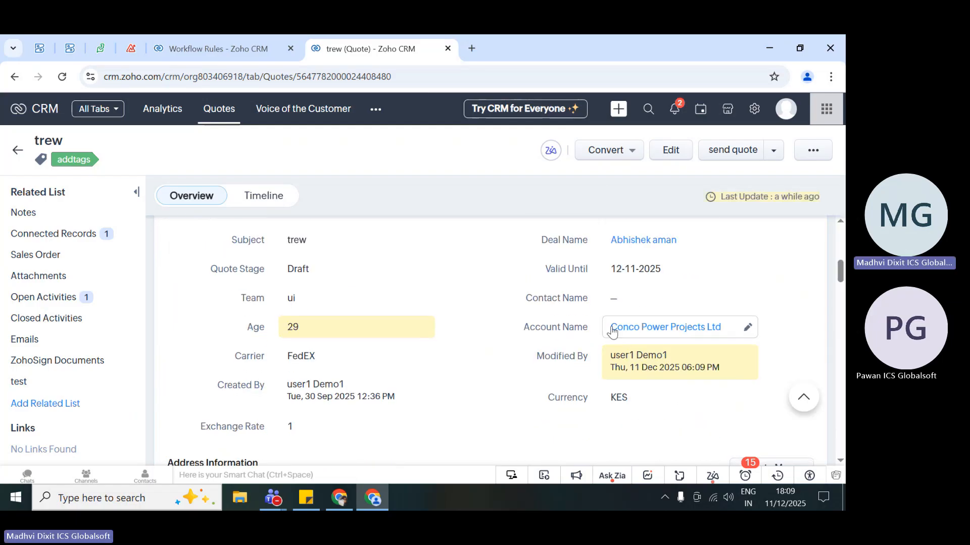
- Examine the quote's timeline history for the actions triggered by the QuotsICS workflow rule
left_click(264, 198)
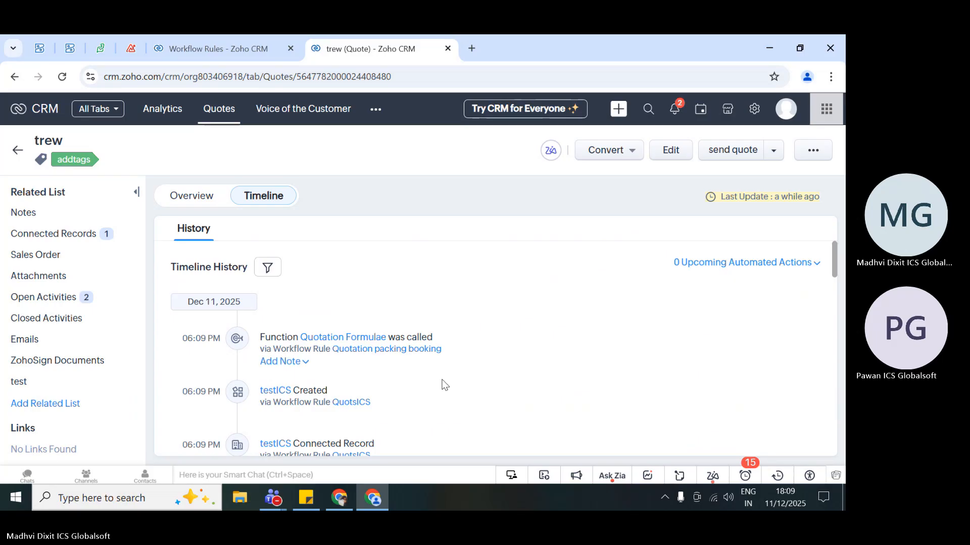
scroll(422, 401, "down", 2)
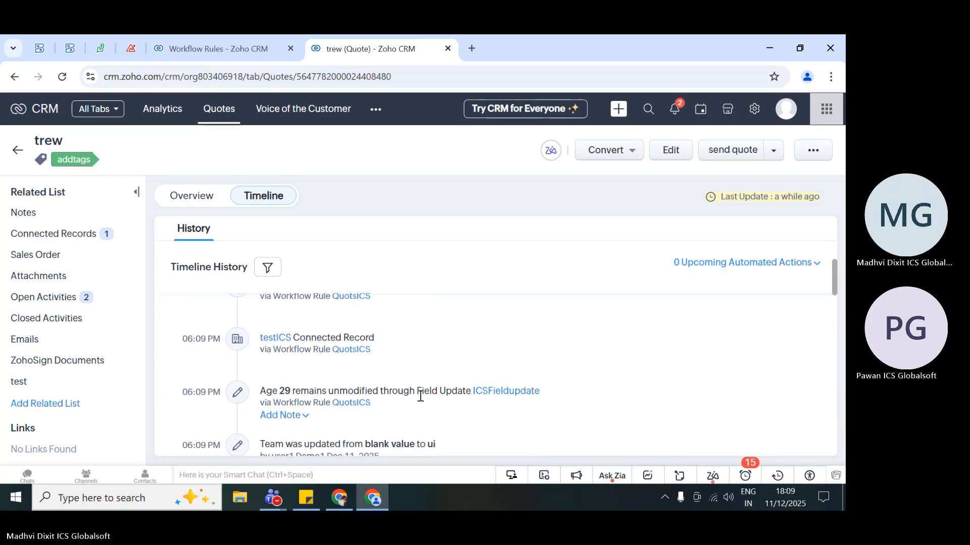
scroll(422, 400, "up", 2)
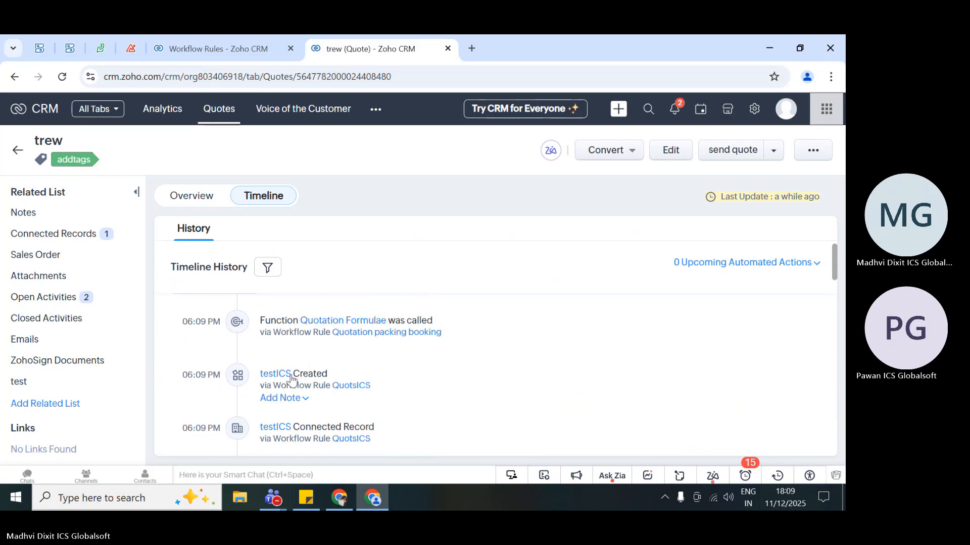
scroll(468, 402, "up", 1)
scroll(467, 398, "down", 3)
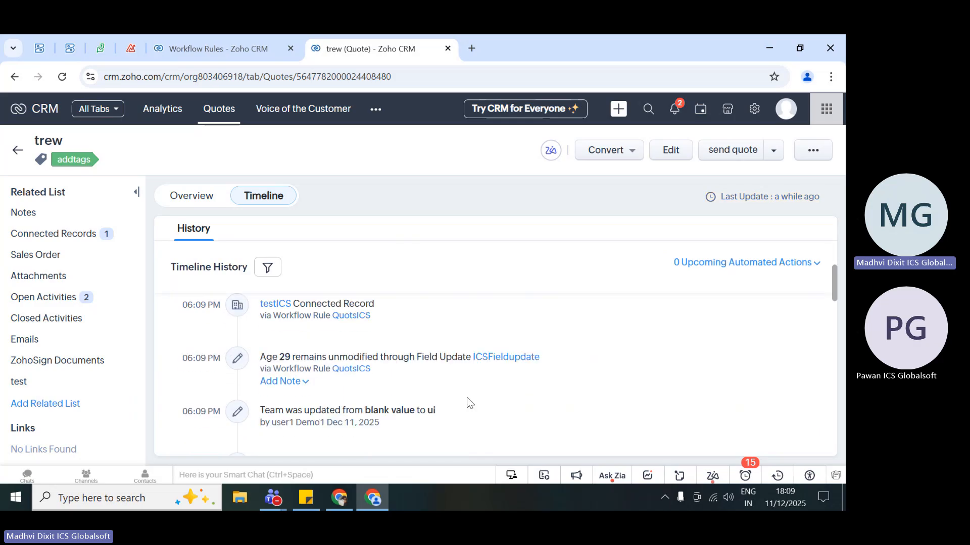
scroll(467, 398, "down", 2)
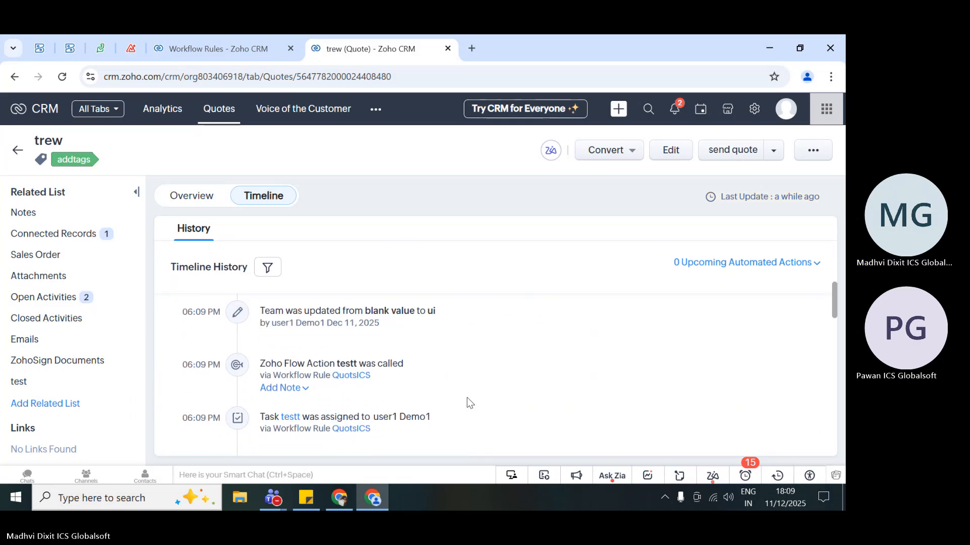
scroll(467, 398, "up", 2)
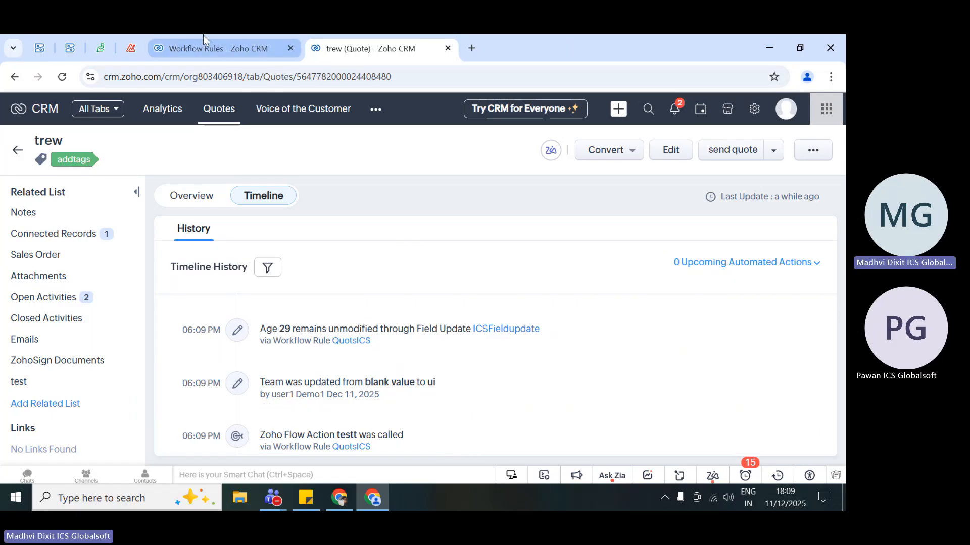
- Switch to Zoho Desk and check the All Contracts and My Contracts views
left_click(108, 36)
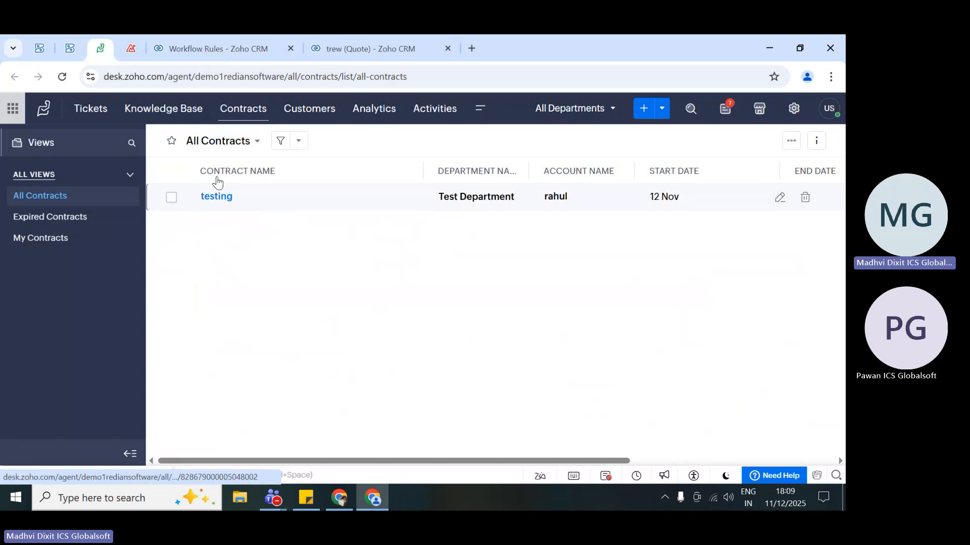
left_click(70, 196)
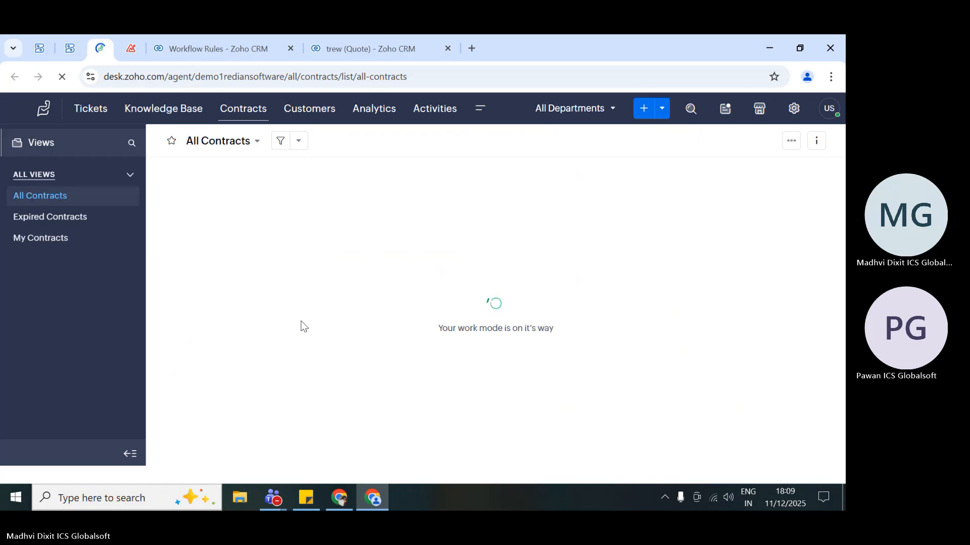
left_click(52, 247)
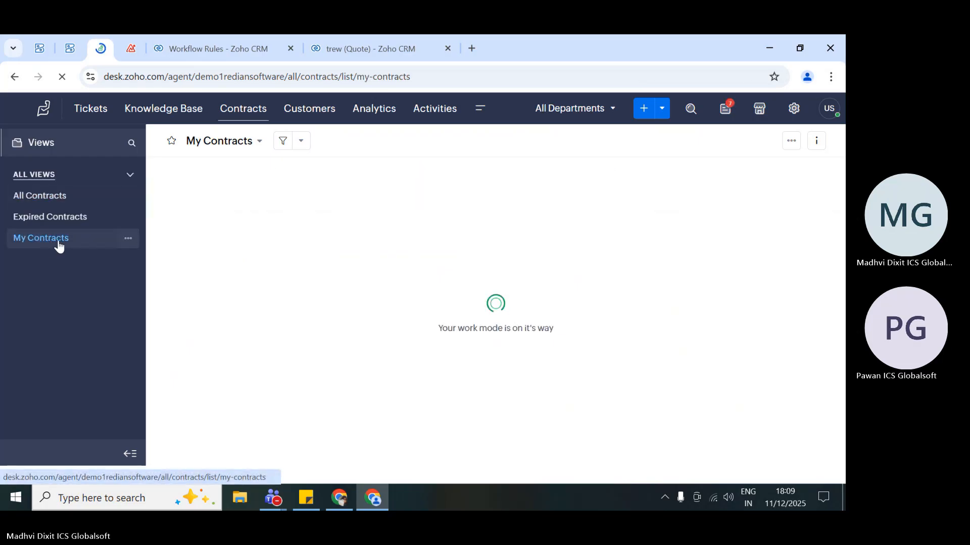
- Open the customers' All Contacts list in Zoho Desk and look through it for the contact from the flow
left_click(313, 116)
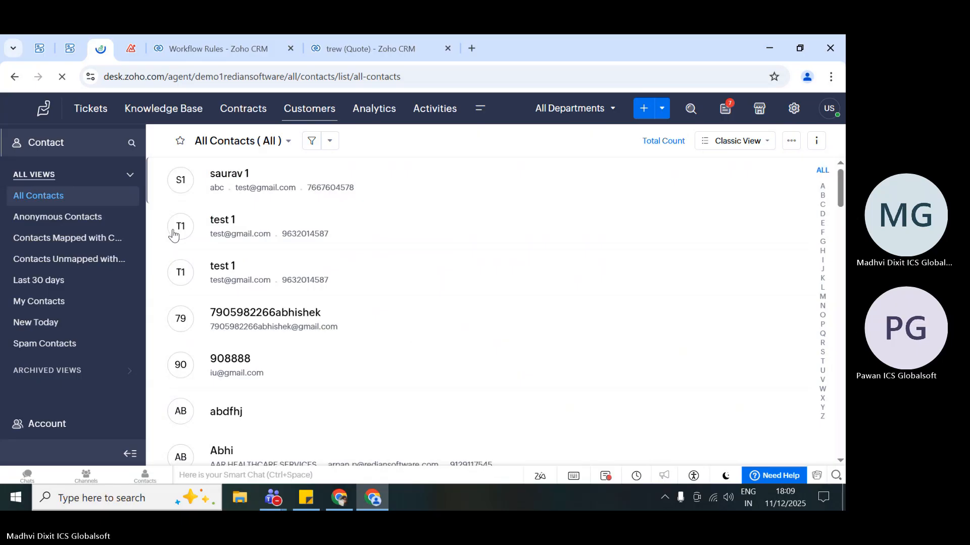
scroll(477, 256, "down", 3)
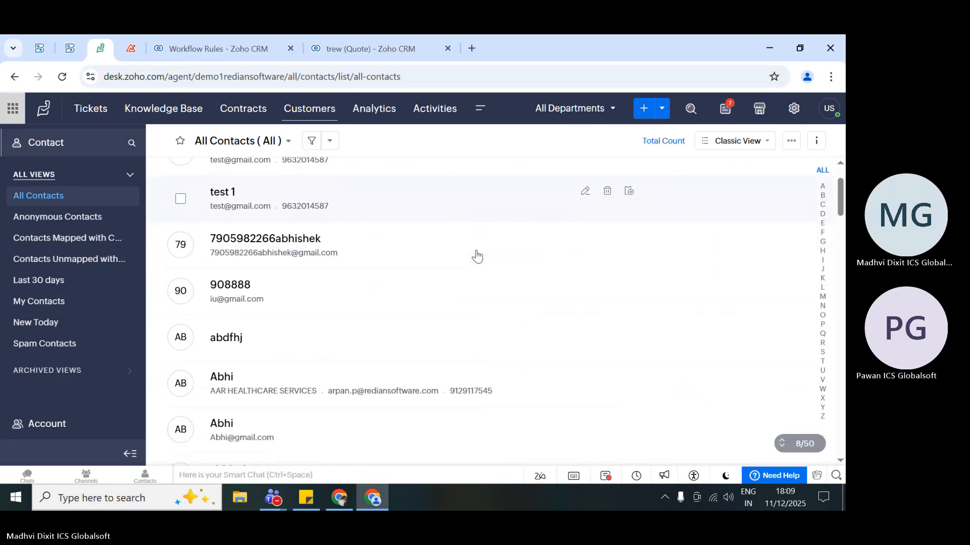
scroll(477, 256, "down", 3)
scroll(474, 255, "up", 7)
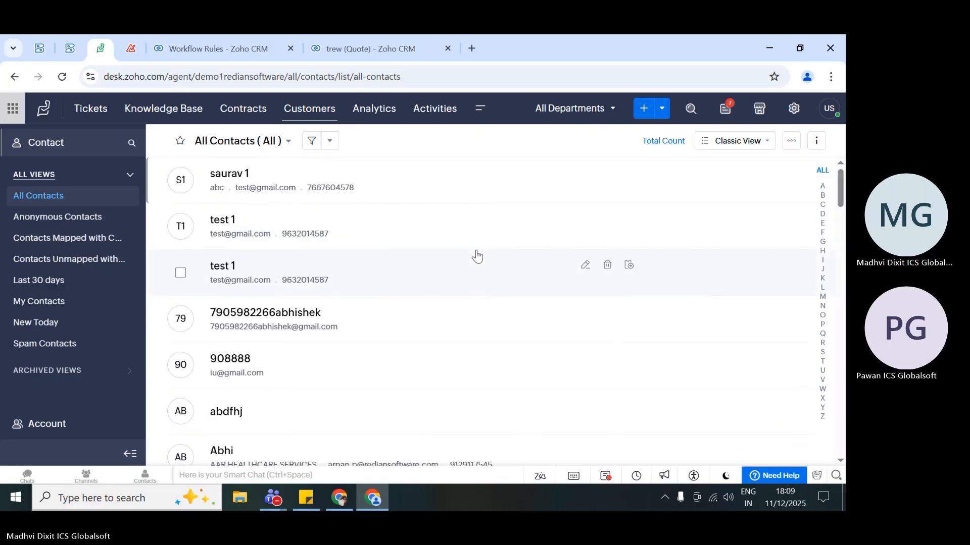
- Switch the contact list to the New Today view and look through its contacts
left_click(254, 144)
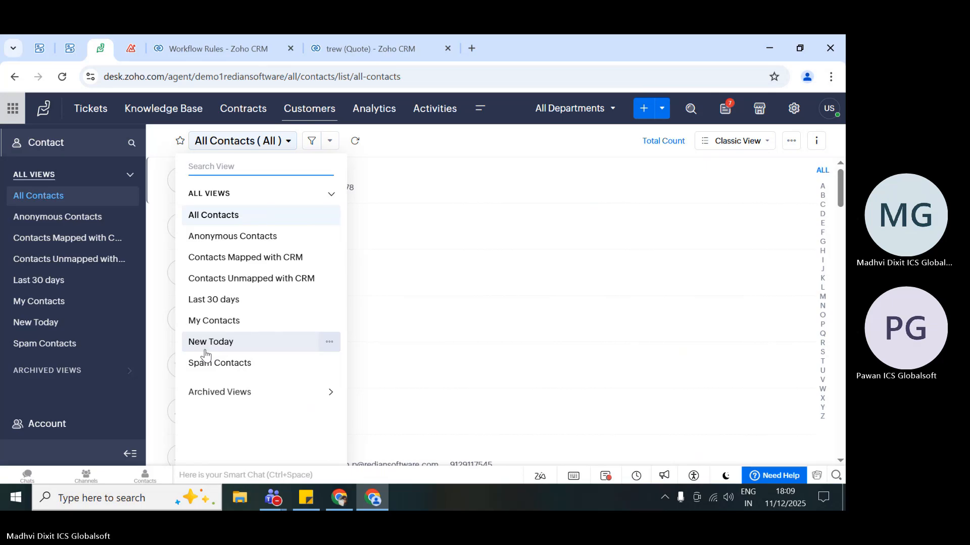
left_click(232, 343)
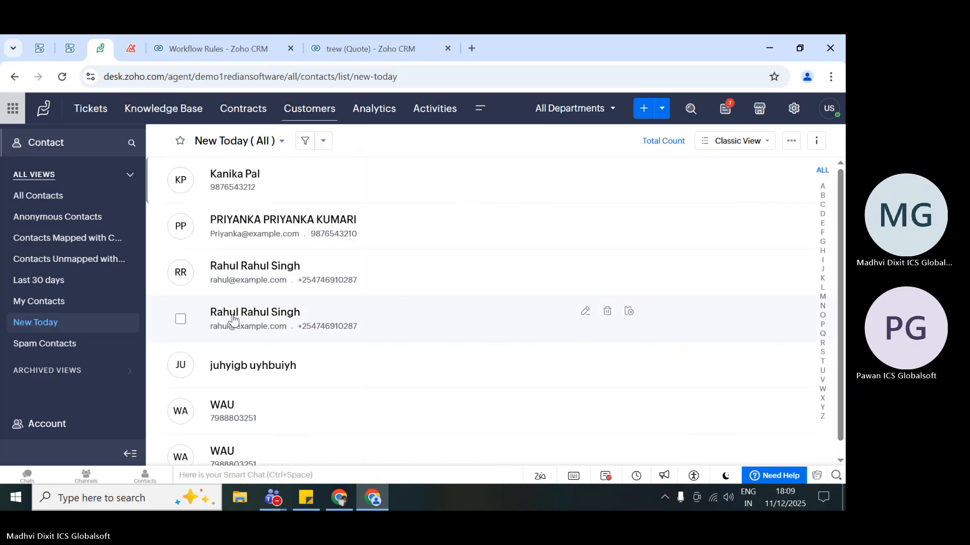
scroll(299, 340, "down", 1)
scroll(298, 340, "up", 1)
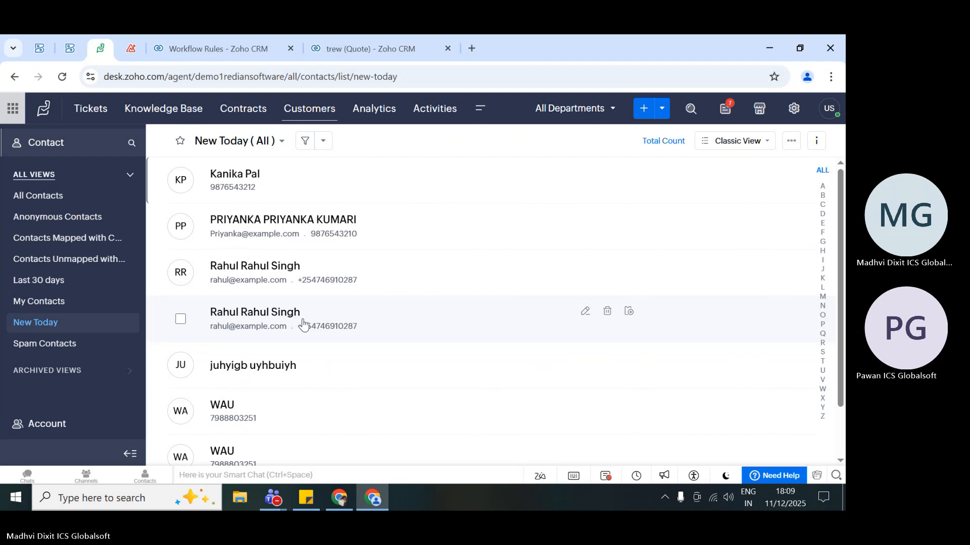
left_click(480, 110)
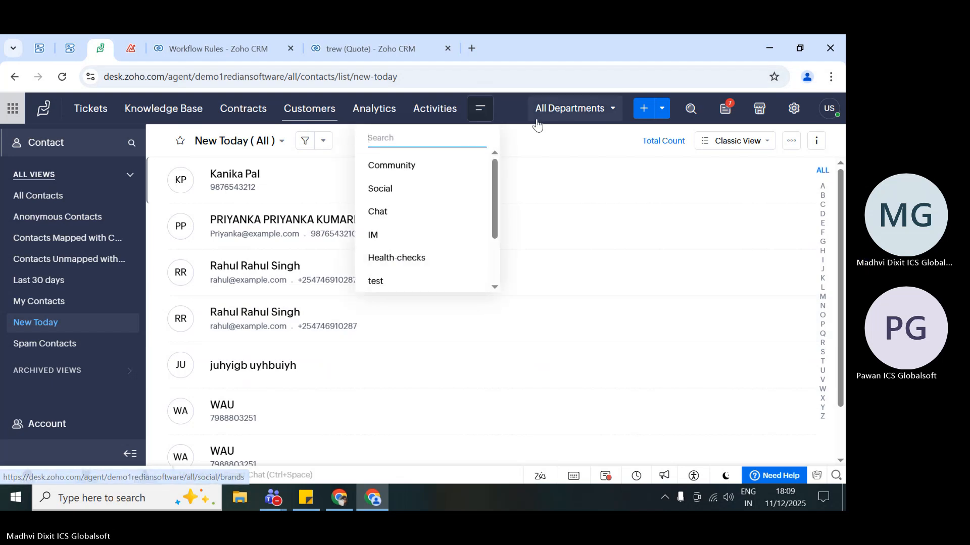
left_click(505, 115)
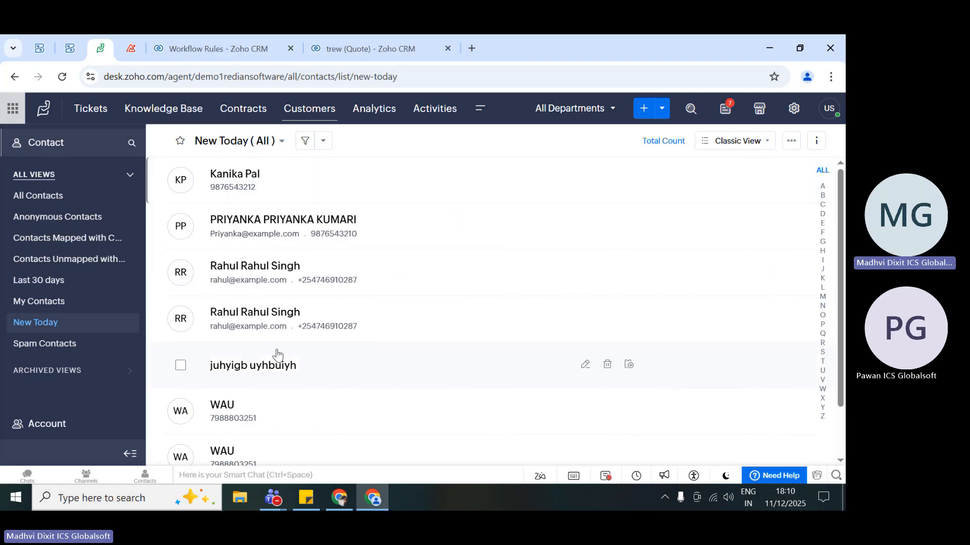
scroll(278, 355, "down", 2)
scroll(278, 355, "up", 2)
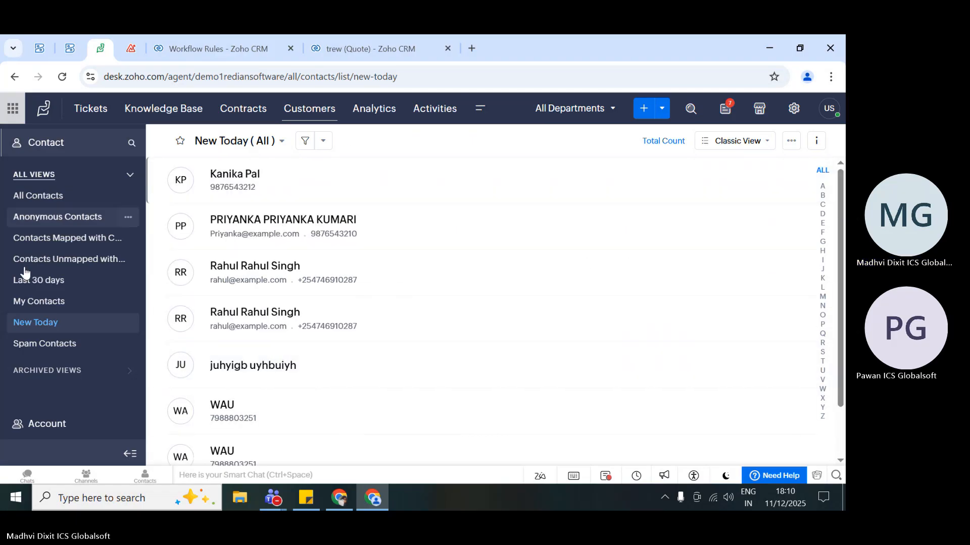
- Show the My Contacts view and look through its entries
left_click(39, 306)
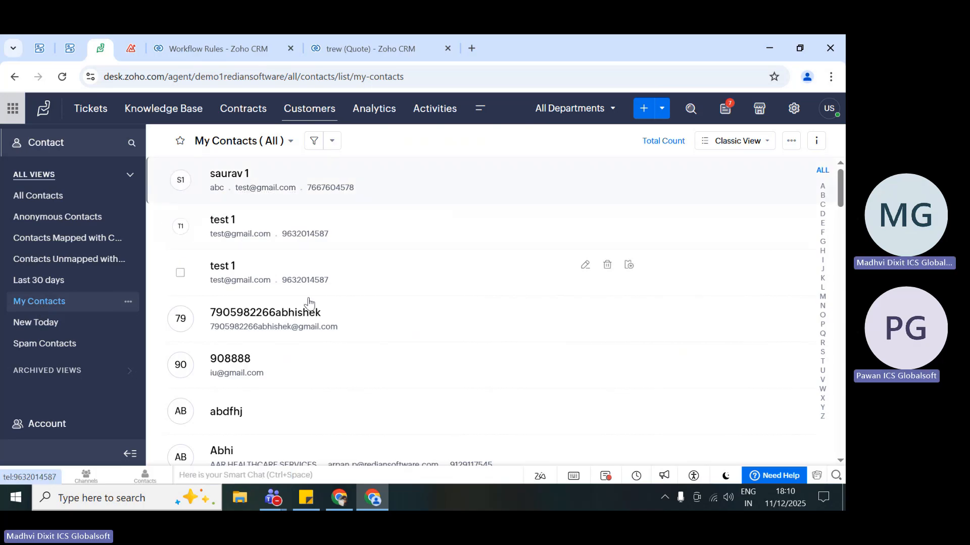
scroll(303, 310, "down", 2)
scroll(304, 310, "down", 2)
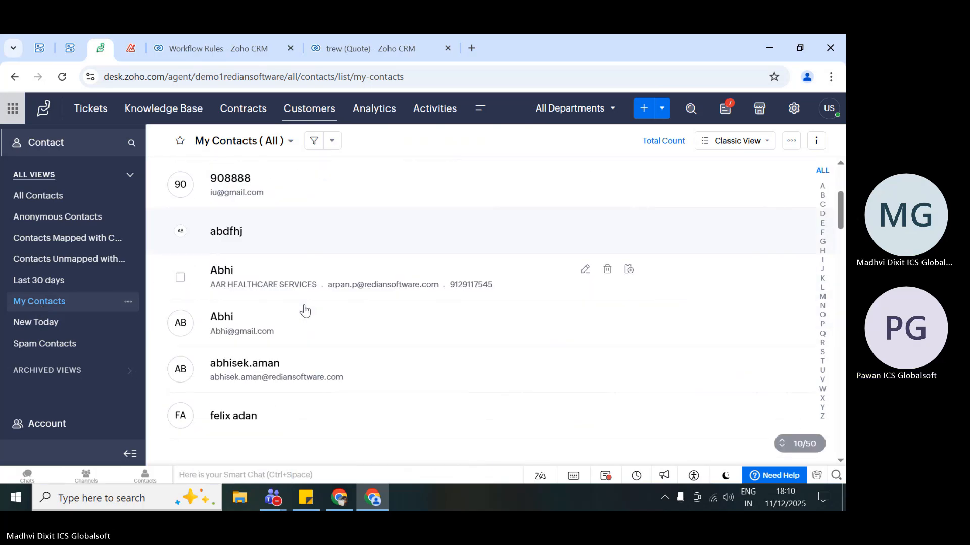
scroll(303, 308, "up", 5)
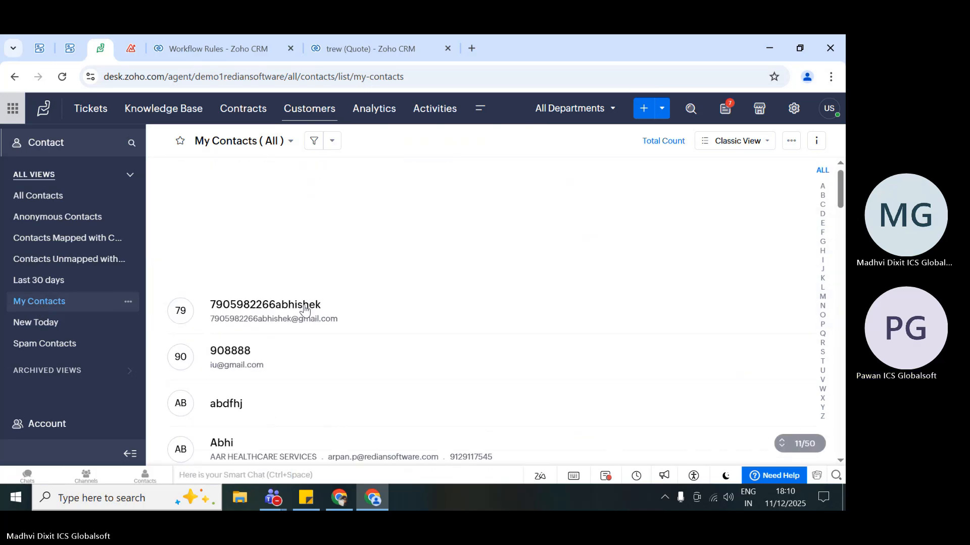
- Return to the trew quote in Zoho CRM and review its overview, from the quote information to the quoted items
left_click(311, 43)
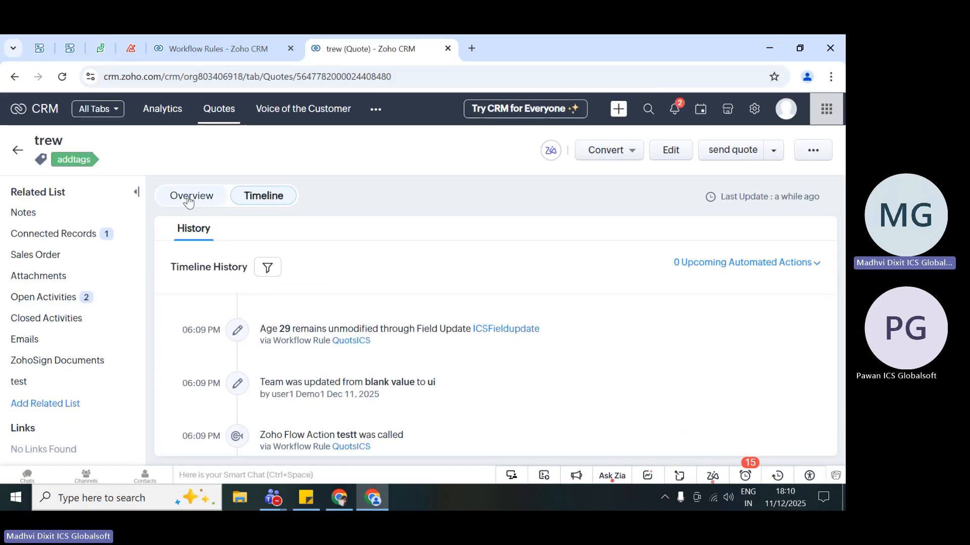
left_click(187, 197)
scroll(384, 359, "down", 5)
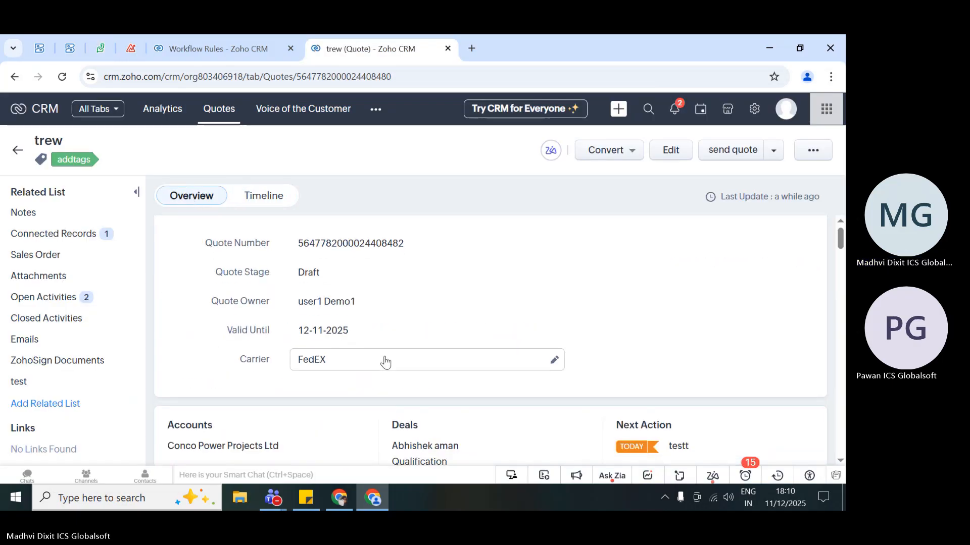
scroll(385, 360, "down", 1)
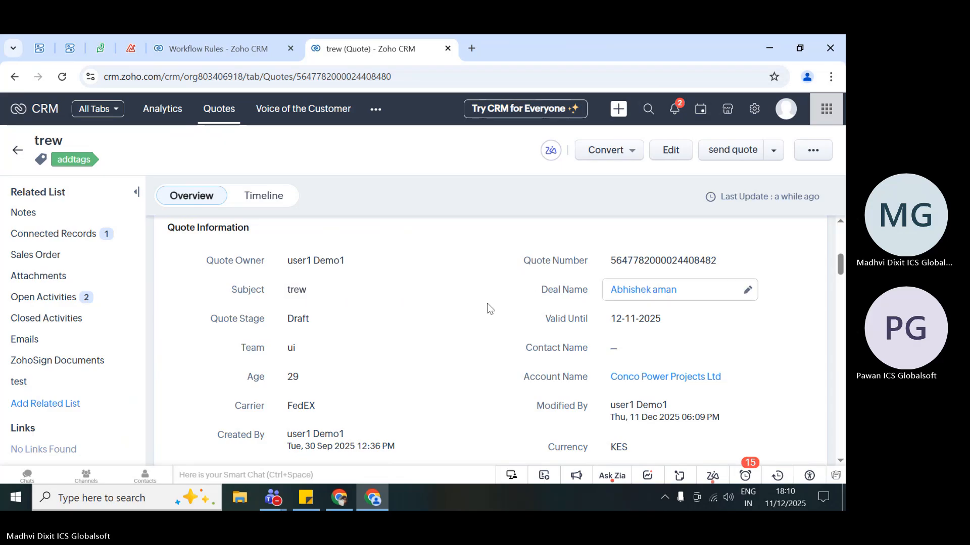
scroll(485, 404, "down", 1)
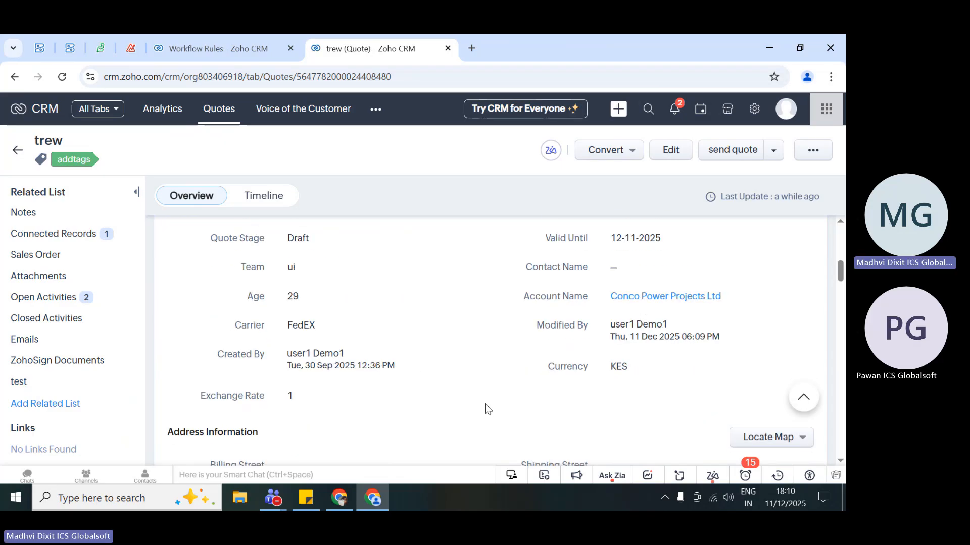
scroll(484, 404, "down", 5)
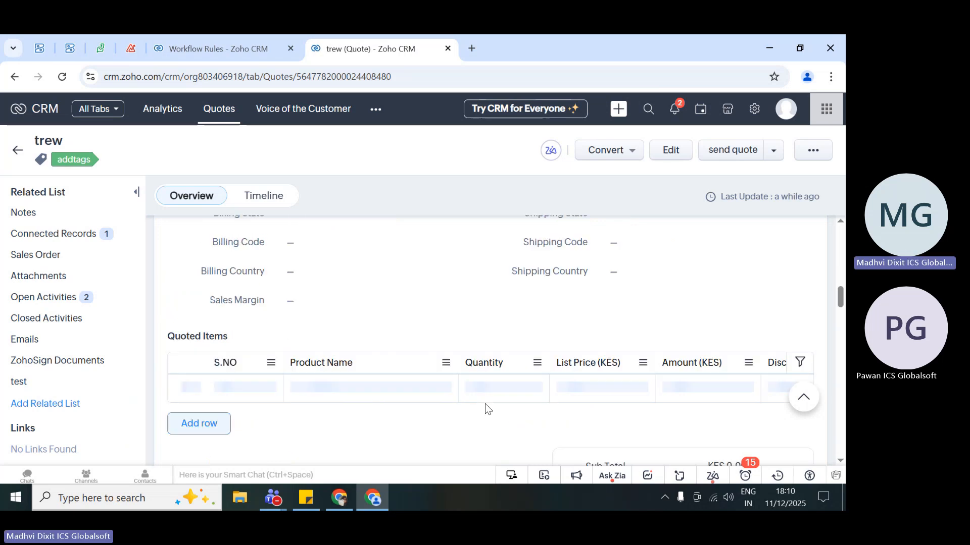
scroll(485, 405, "up", 8)
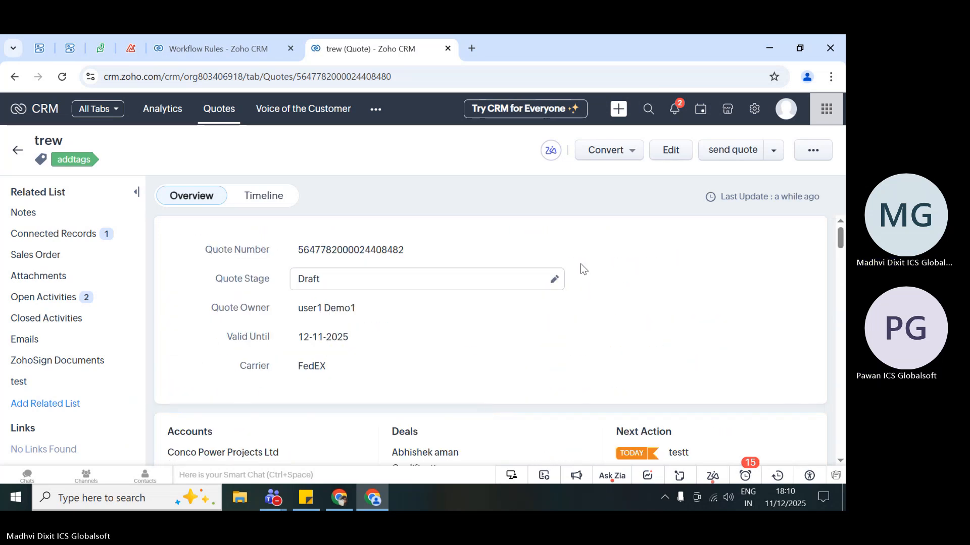
- Open the trew quote for editing and examine its form fields, from the quote information to the cost details
left_click(665, 159)
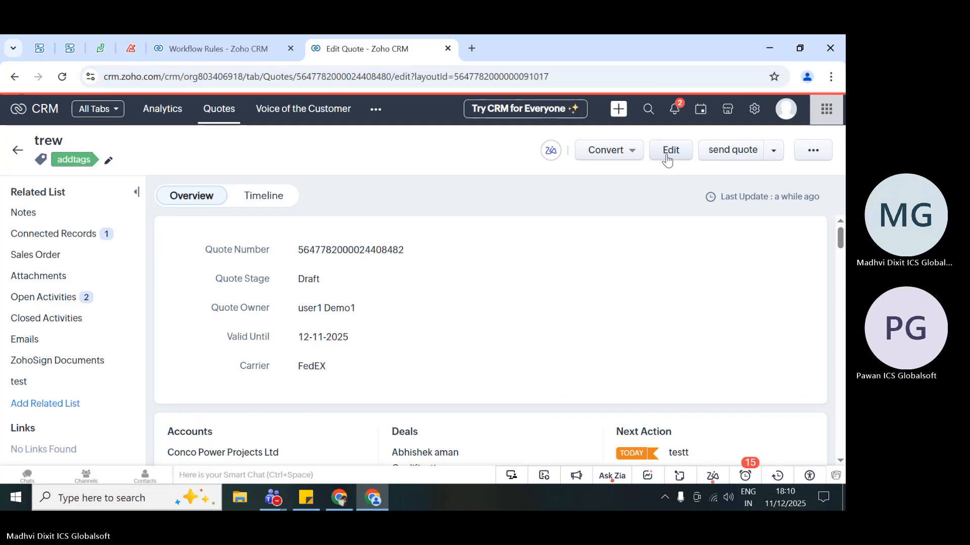
scroll(489, 400, "down", 3)
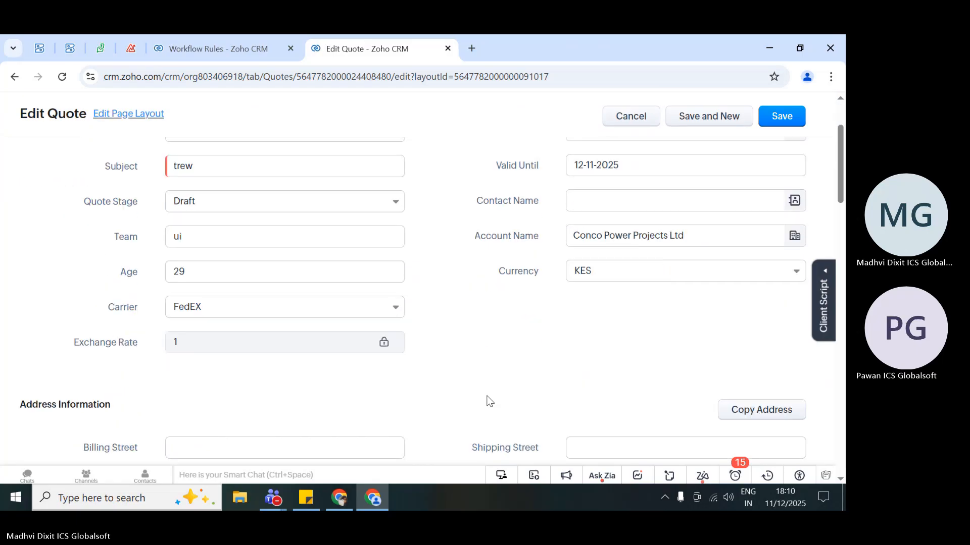
scroll(489, 401, "down", 5)
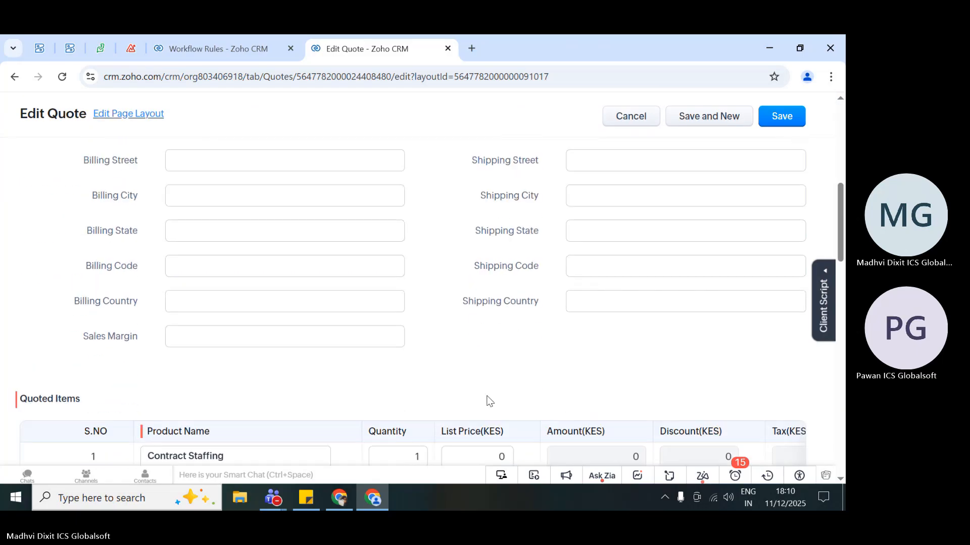
scroll(475, 374, "down", 9)
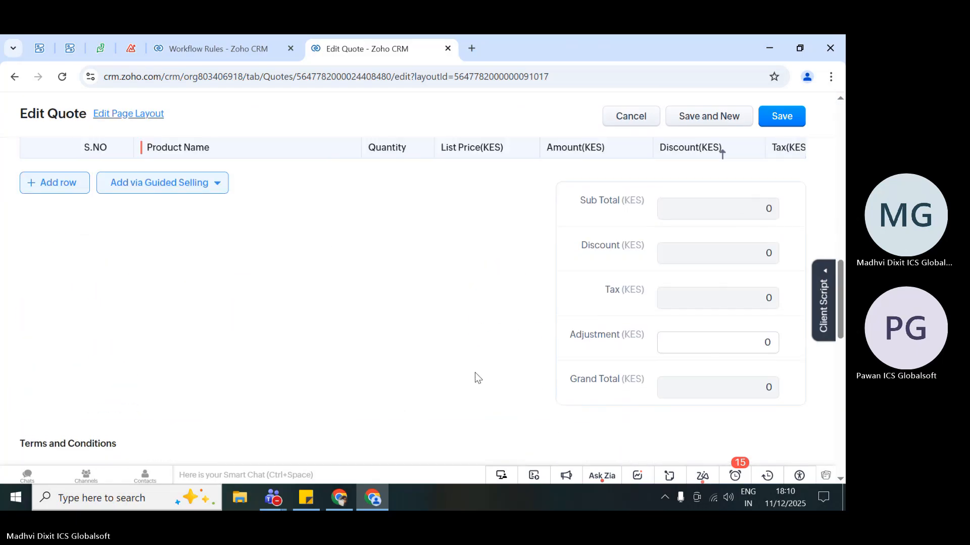
scroll(475, 376, "down", 6)
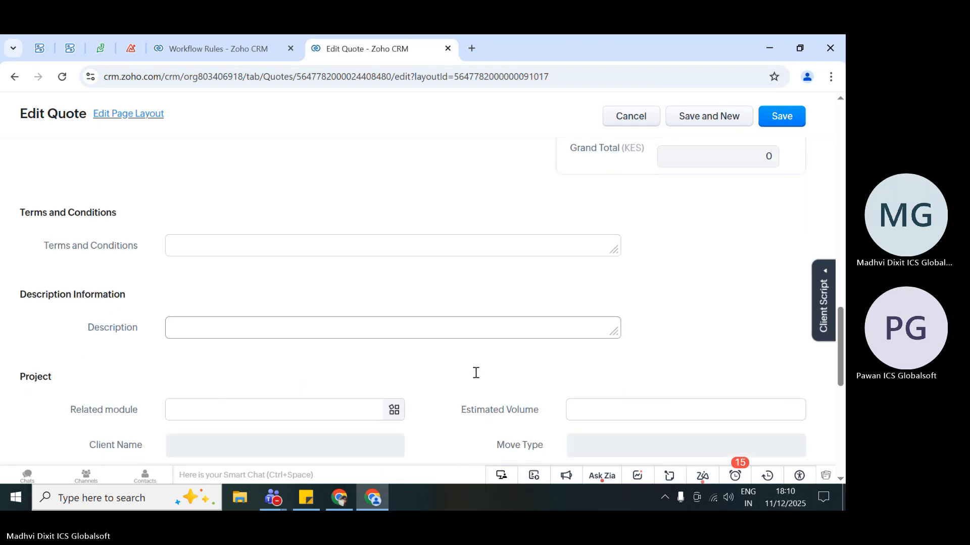
scroll(475, 376, "down", 3)
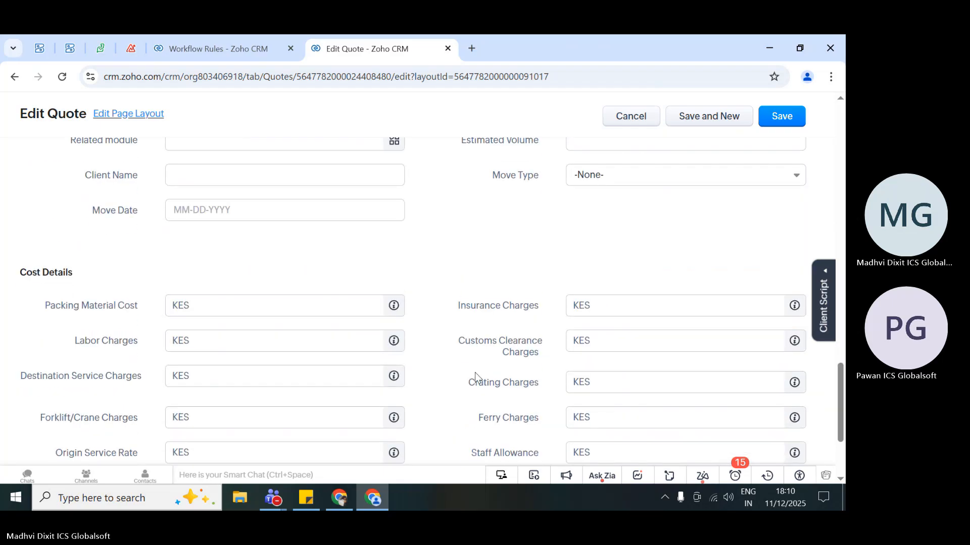
scroll(475, 376, "up", 3)
scroll(475, 376, "down", 6)
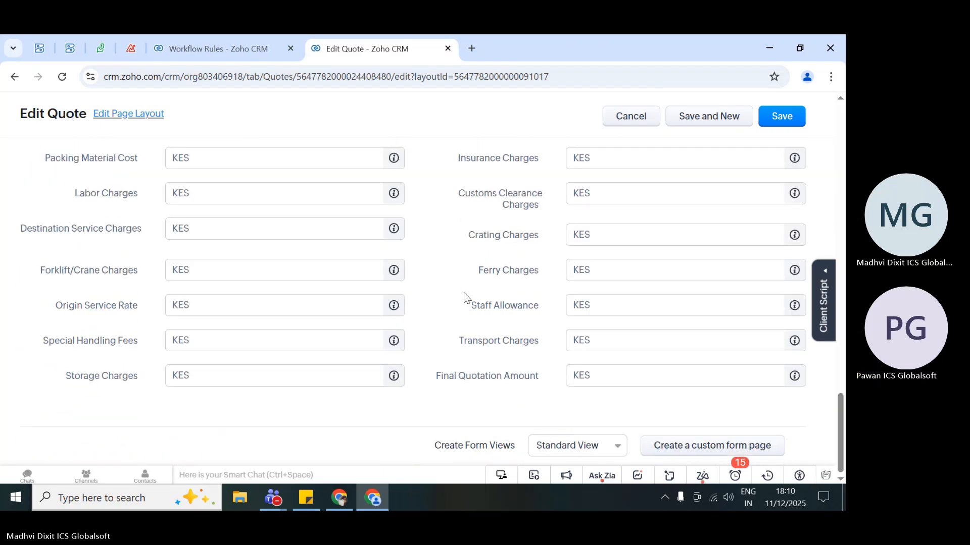
scroll(461, 247, "up", 15)
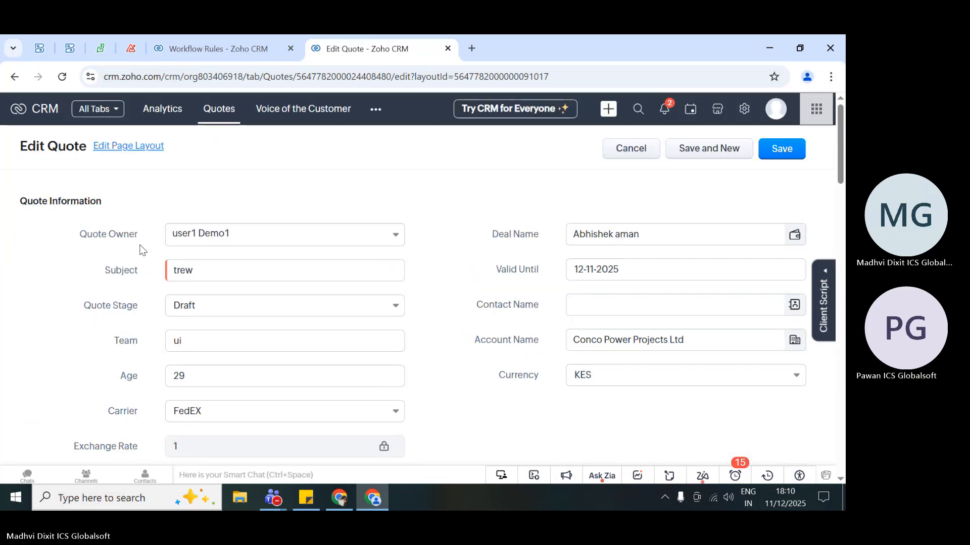
- Switch to Zoho Desk and look through the My Contacts list again for the contact from the flow
mouse_move(261, 40)
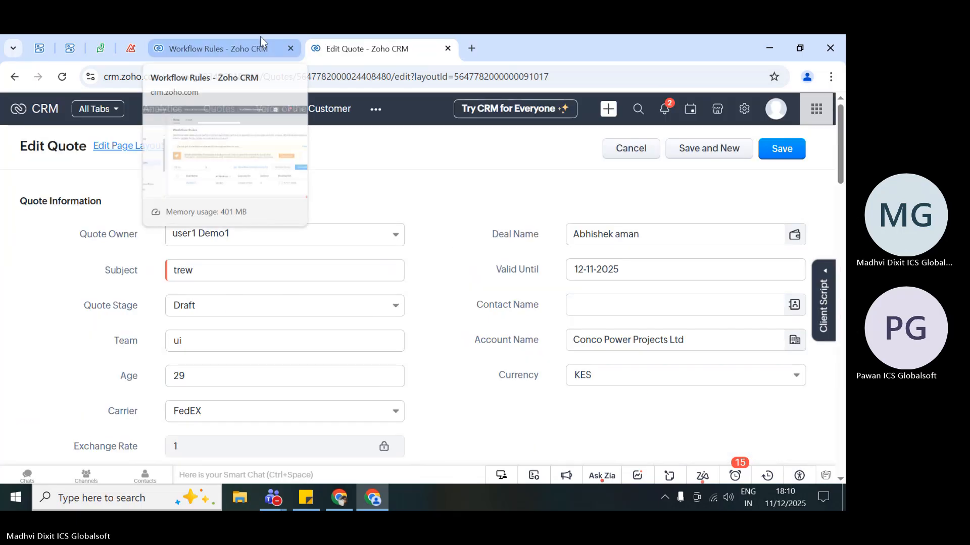
left_click(233, 41)
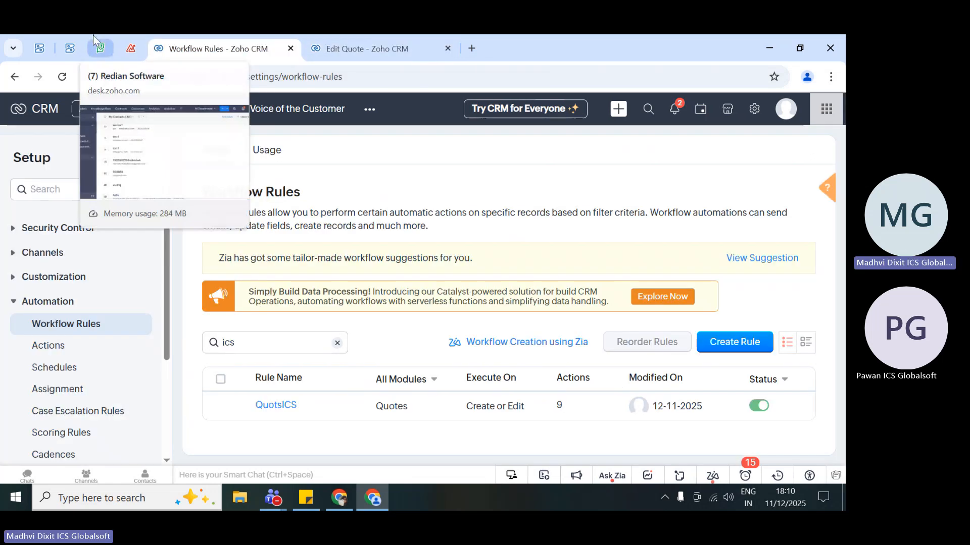
left_click(100, 47)
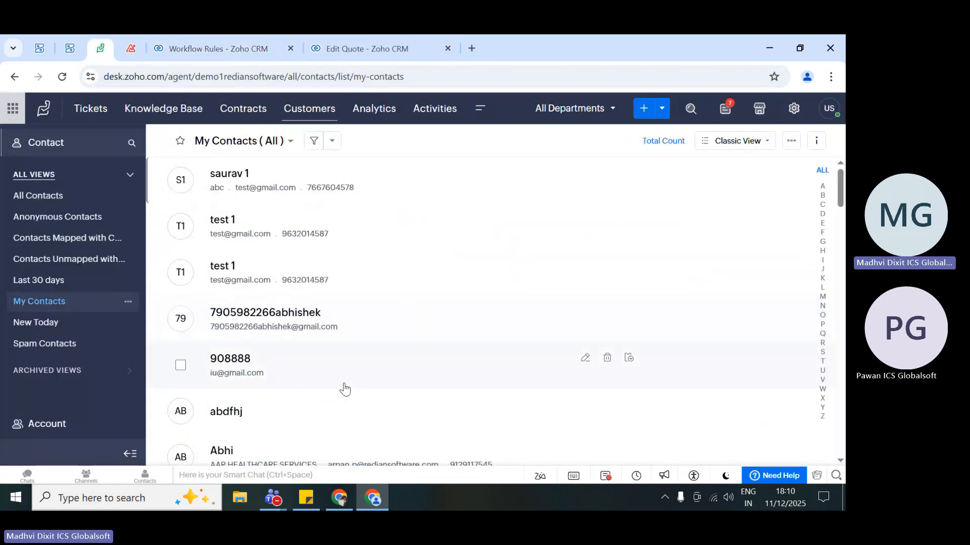
scroll(344, 389, "down", 5)
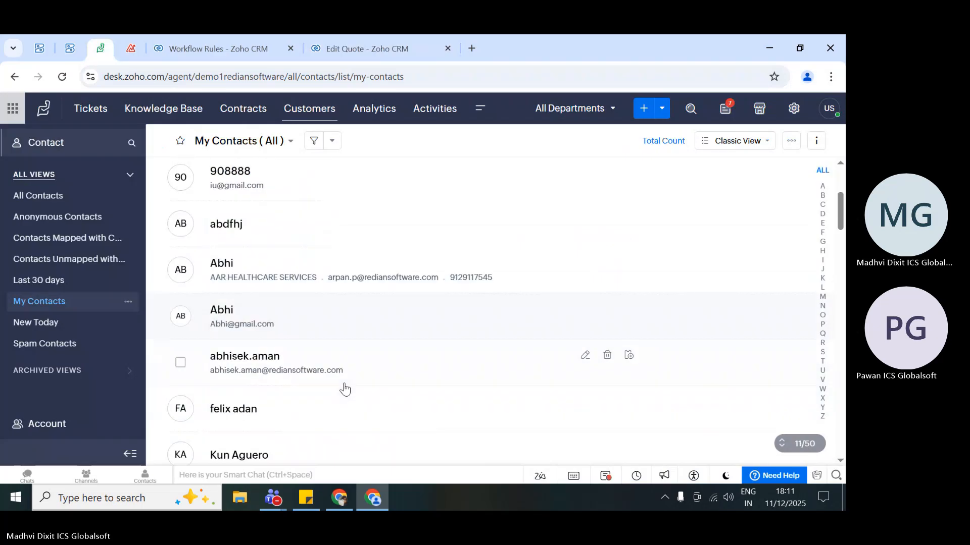
scroll(343, 389, "down", 8)
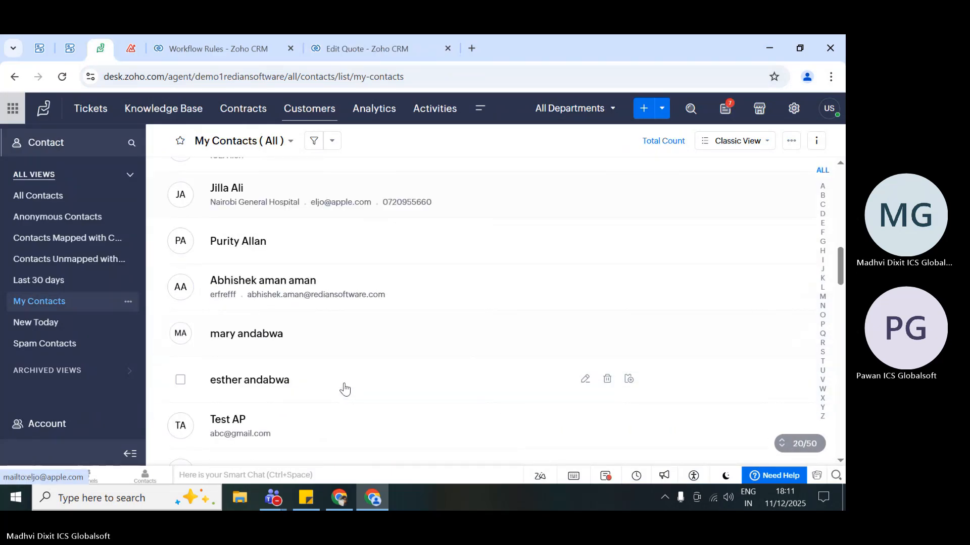
- Return to the trew quote's edit form in Zoho CRM and leave it without saving
left_click(212, 46)
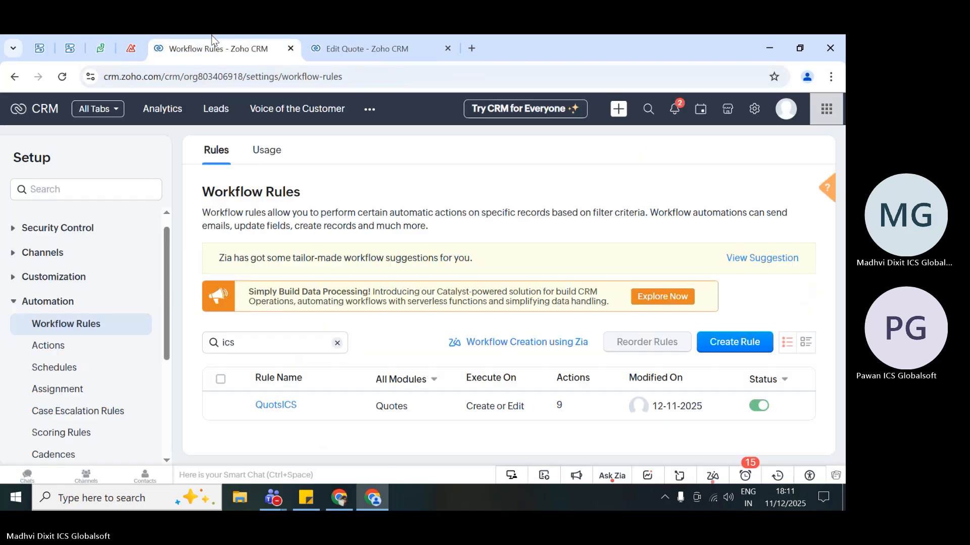
left_click(353, 48)
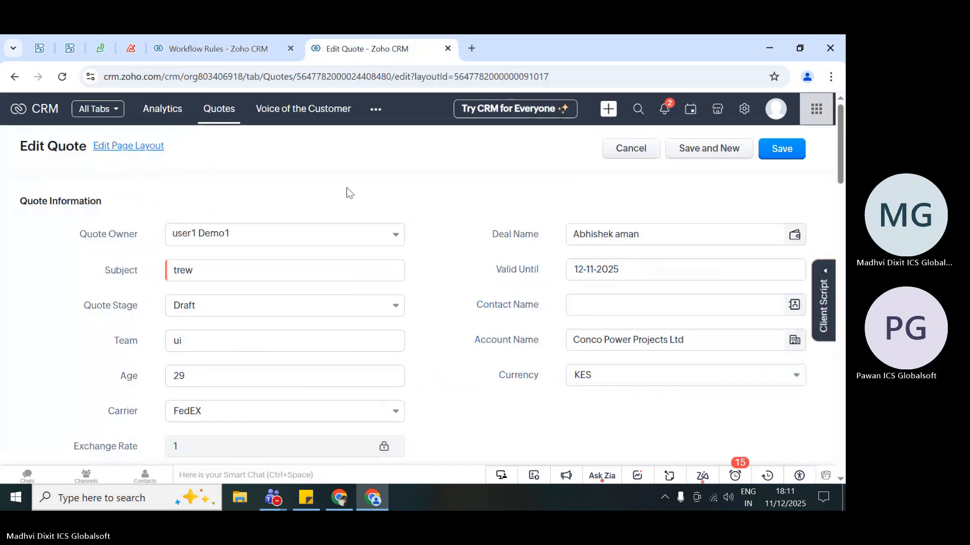
left_click(630, 149)
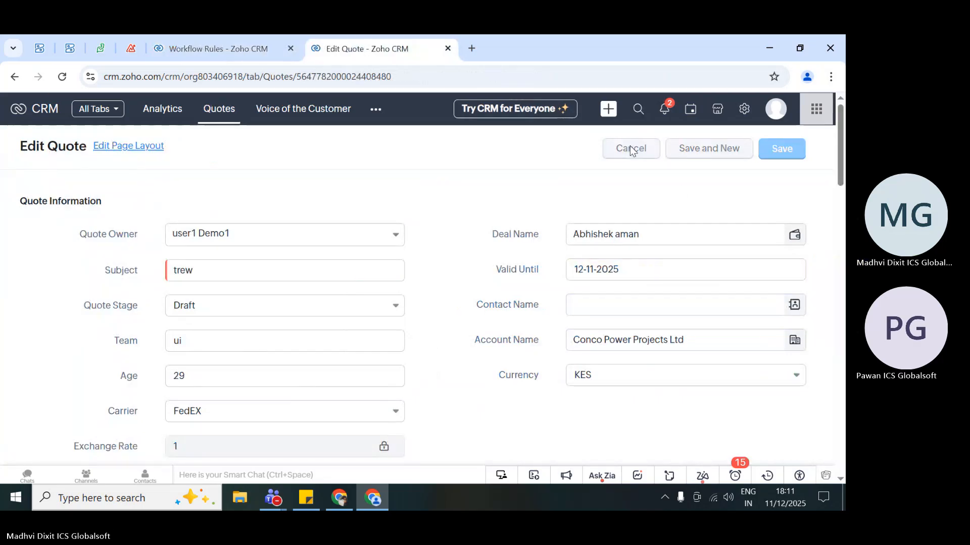
- Open the QuotsICS workflow rule, check its associated testt Zoho Flow action, and close the action selection
left_click(212, 47)
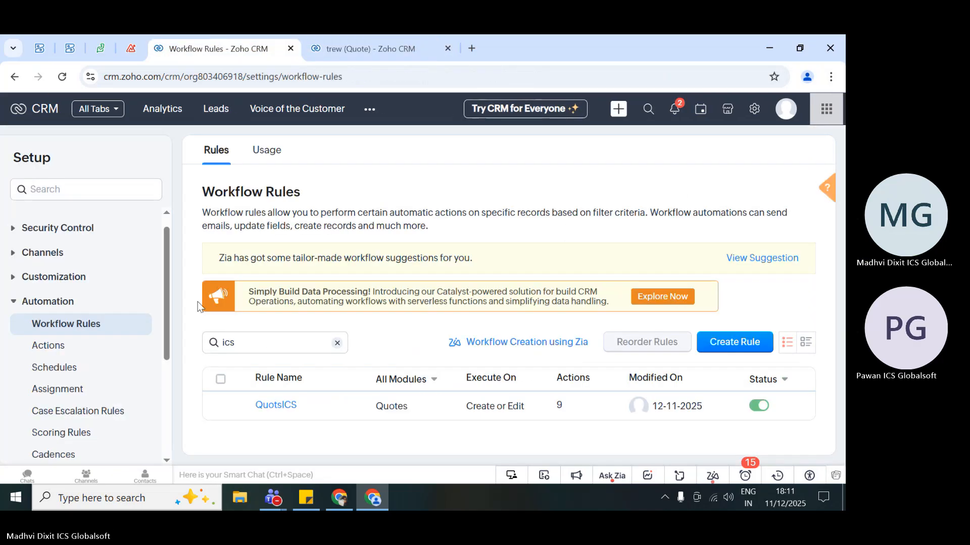
left_click(277, 405)
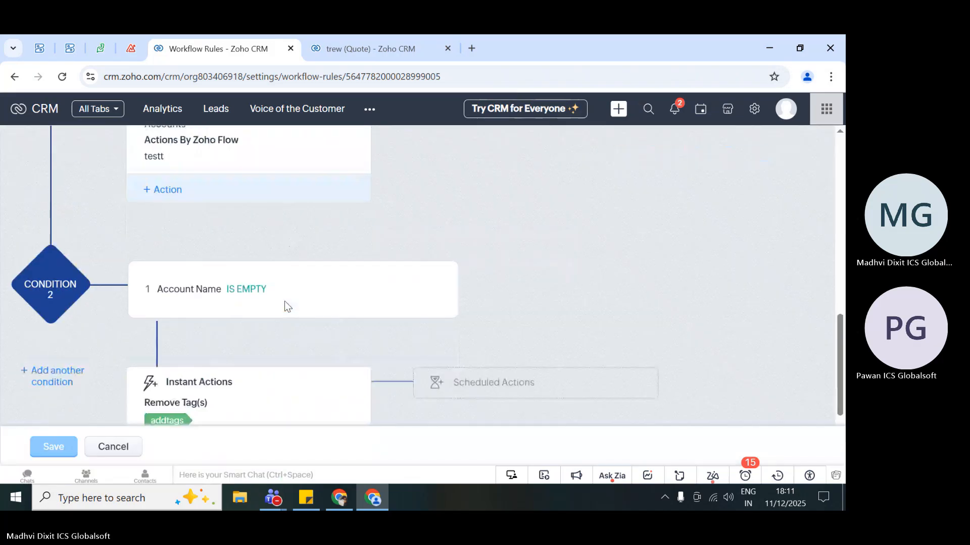
left_click(156, 157)
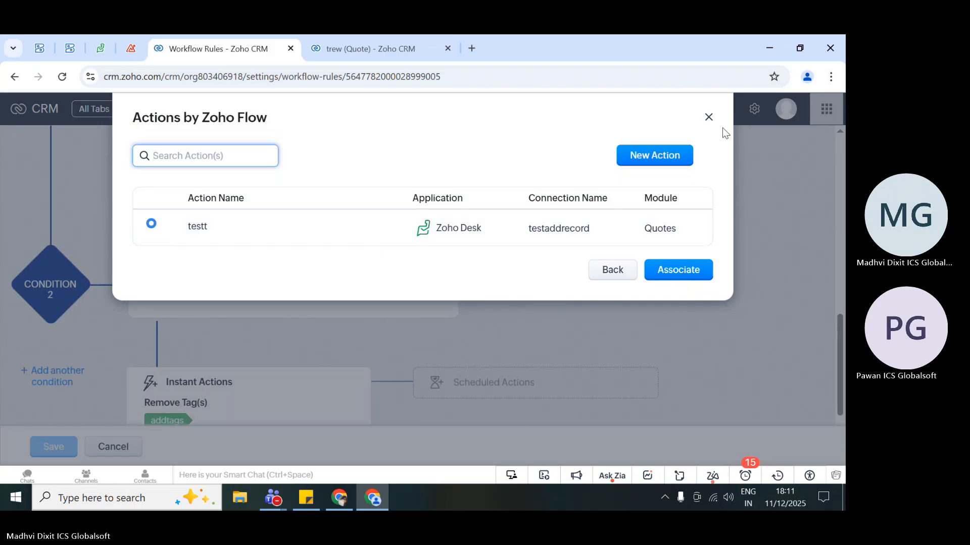
left_click(709, 117)
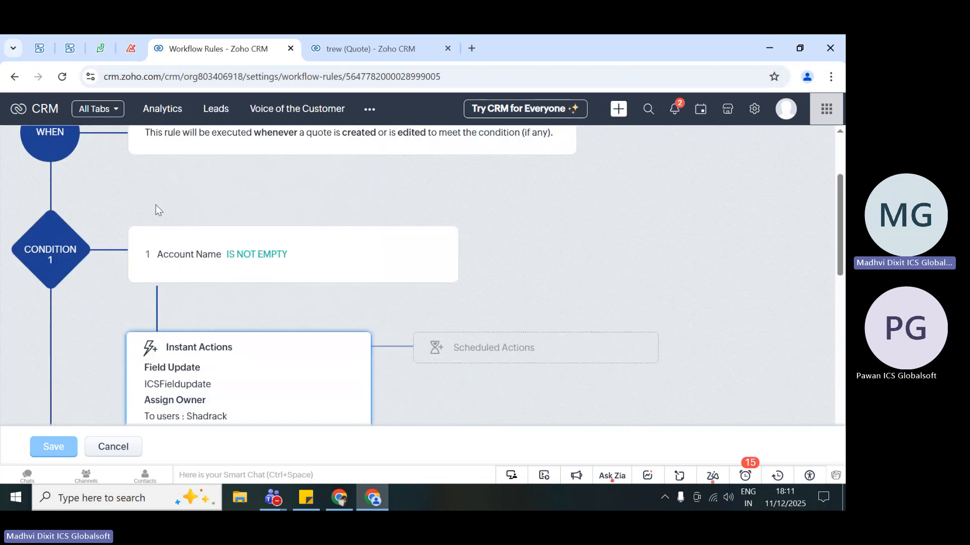
- Find the testt action among the Actions by Zoho Flow in the automation setup and open it for editing
left_click(756, 112)
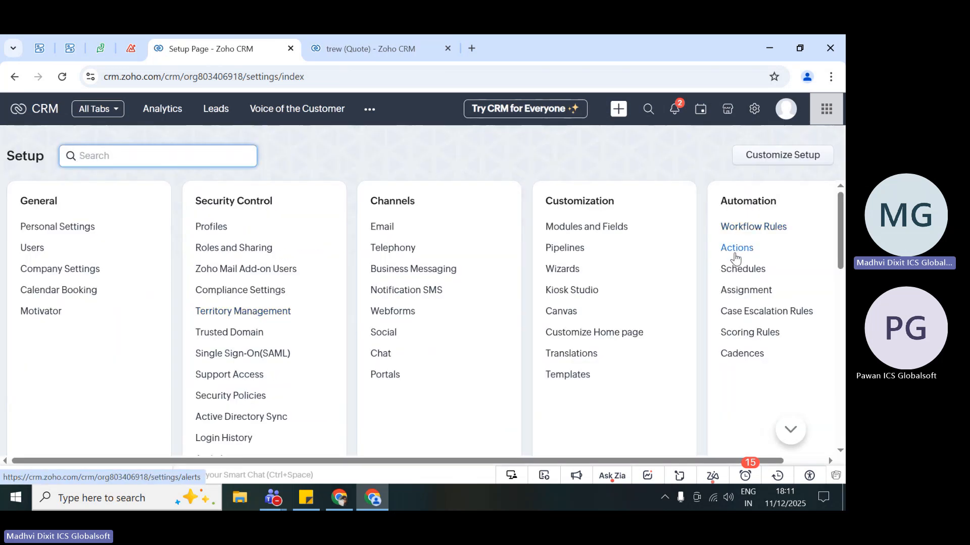
left_click(735, 251)
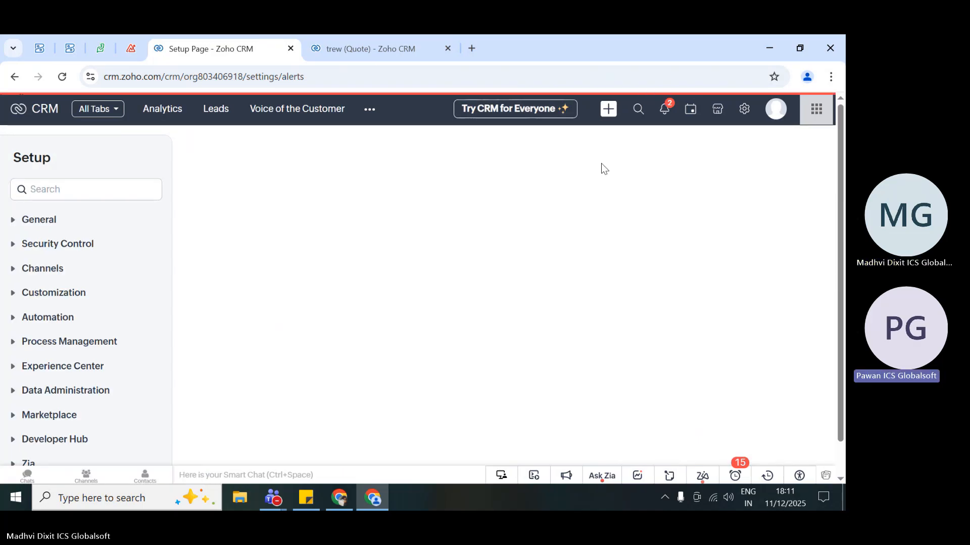
left_click(586, 153)
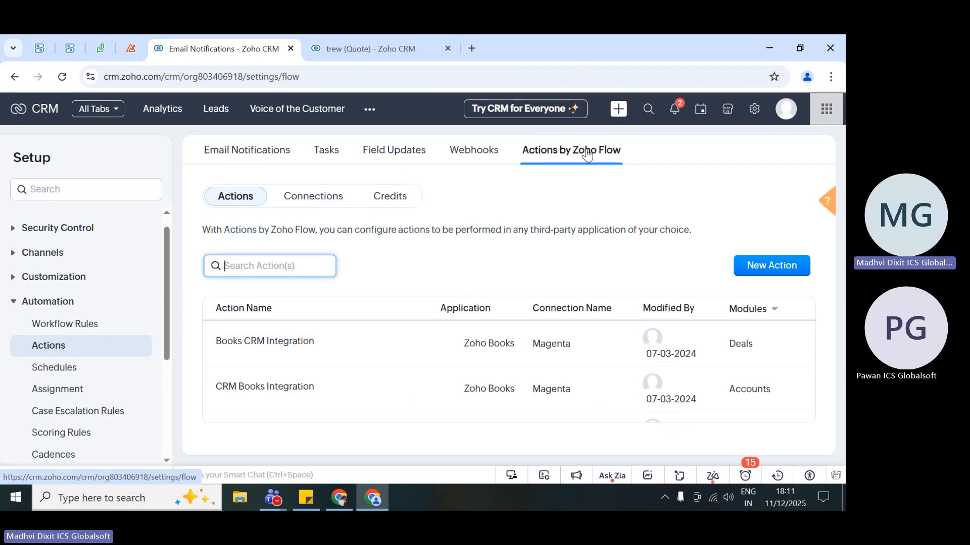
scroll(357, 368, "down", 5)
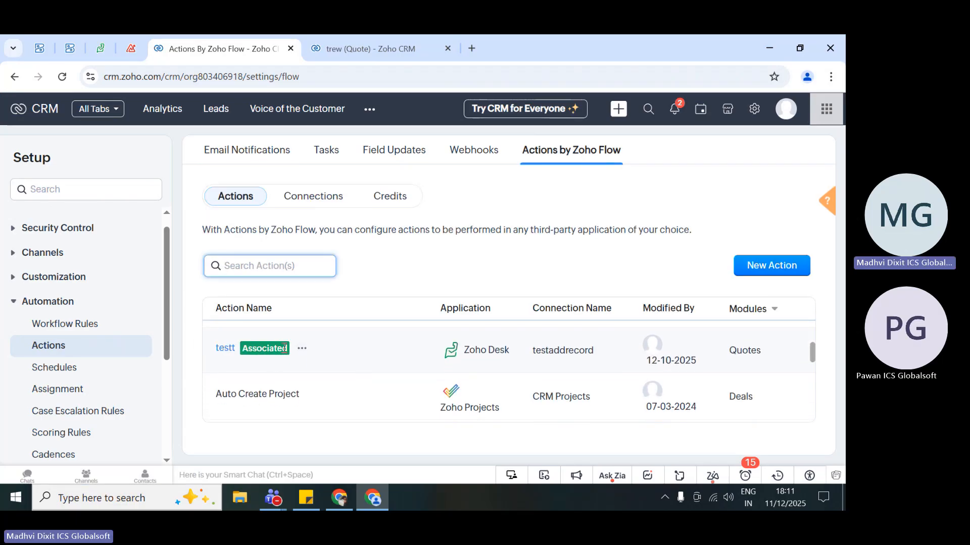
left_click(301, 349)
left_click(320, 368)
left_click(301, 348)
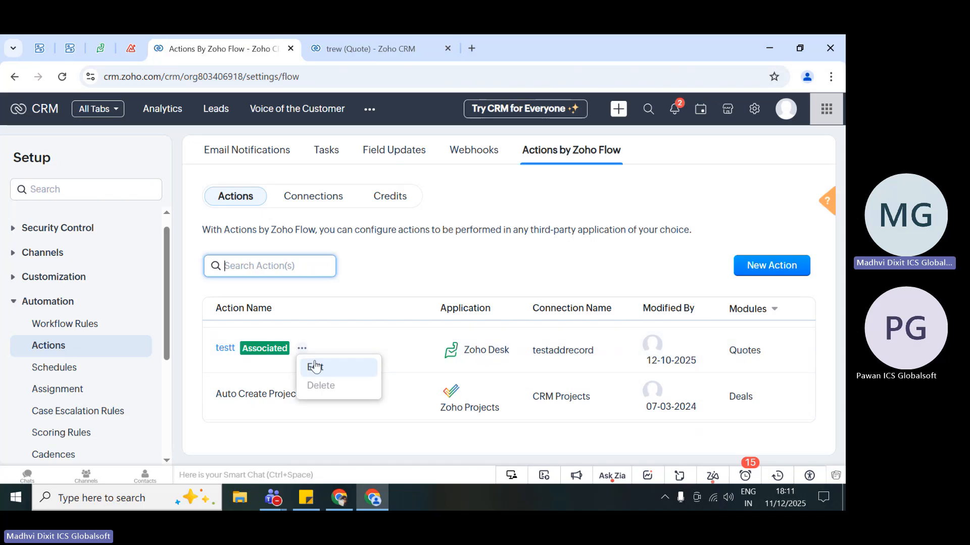
left_click(318, 368)
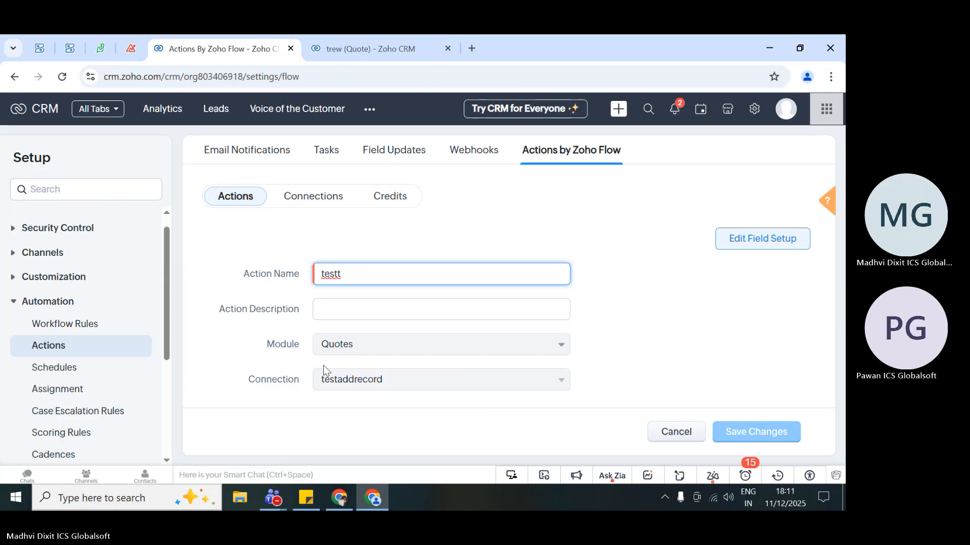
- Open the testt action's field setup and examine the field mapping of its Zoho Desk contact creation
left_click(255, 356)
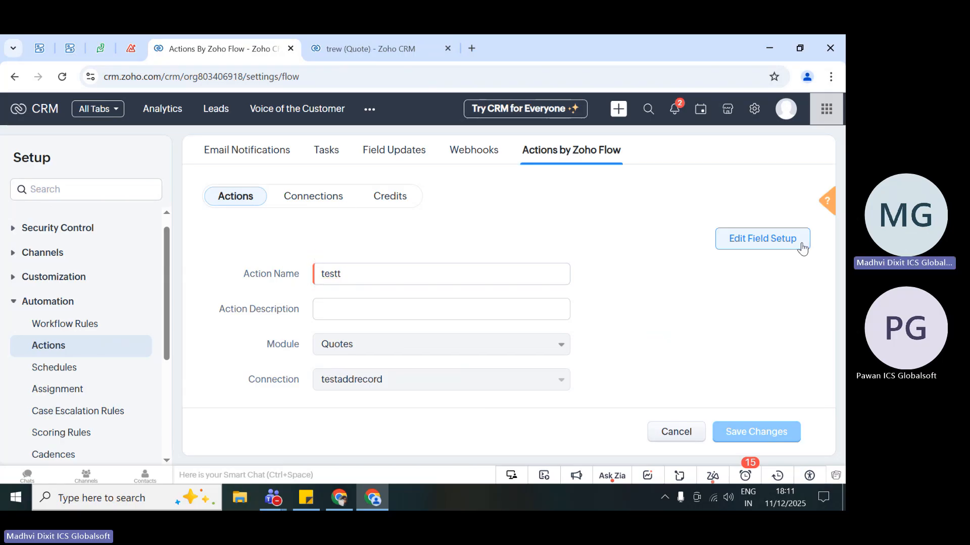
left_click(764, 238)
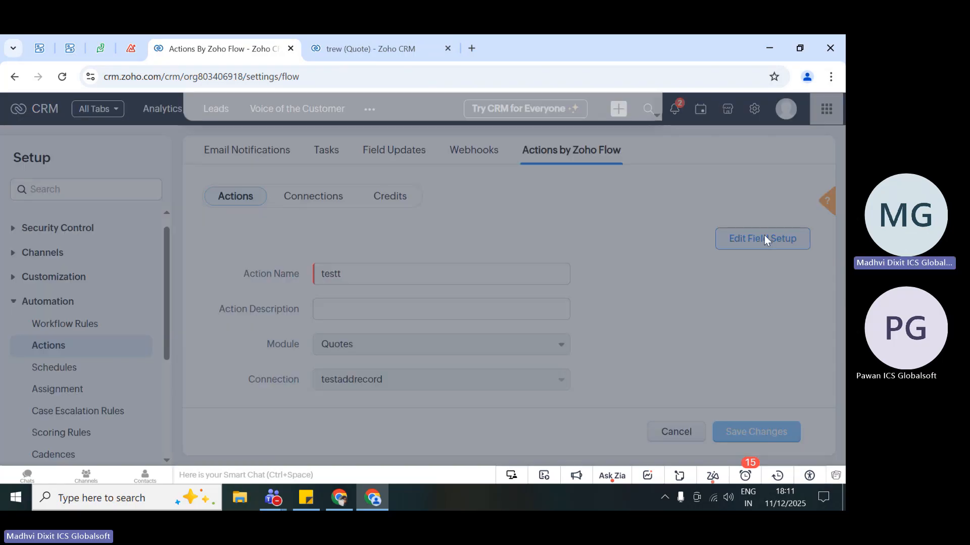
scroll(402, 277, "down", 2)
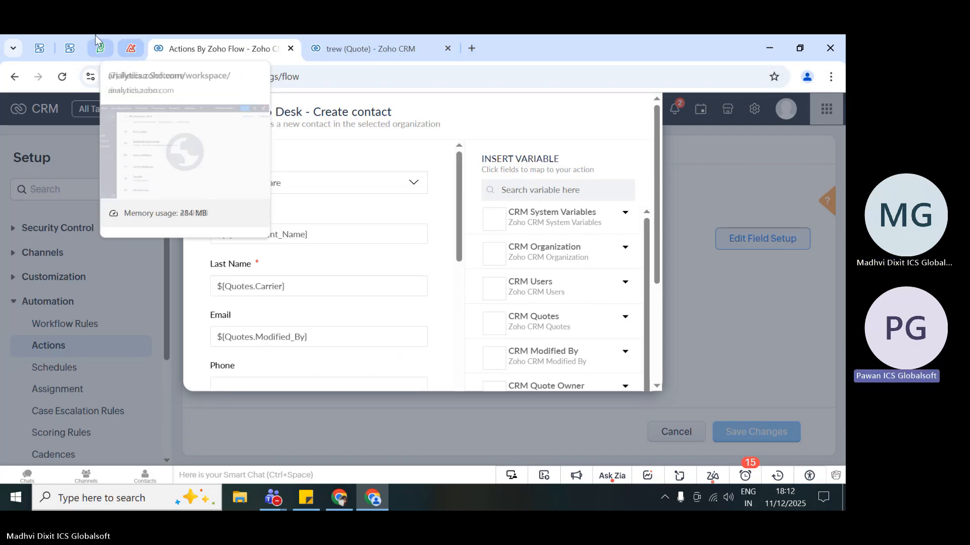
- In Zoho Desk, check which account is signed in and which portal is selected, and show the account details again
left_click(99, 48)
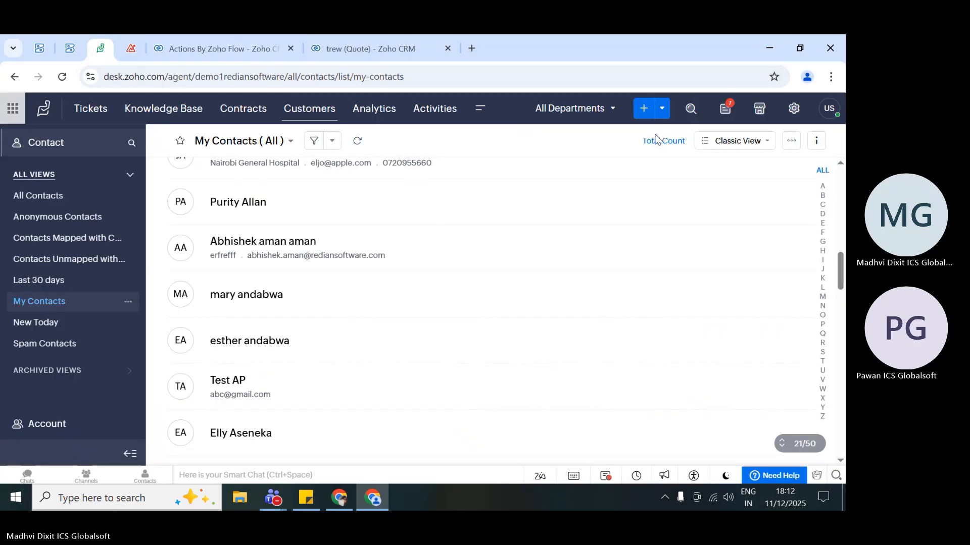
left_click(838, 114)
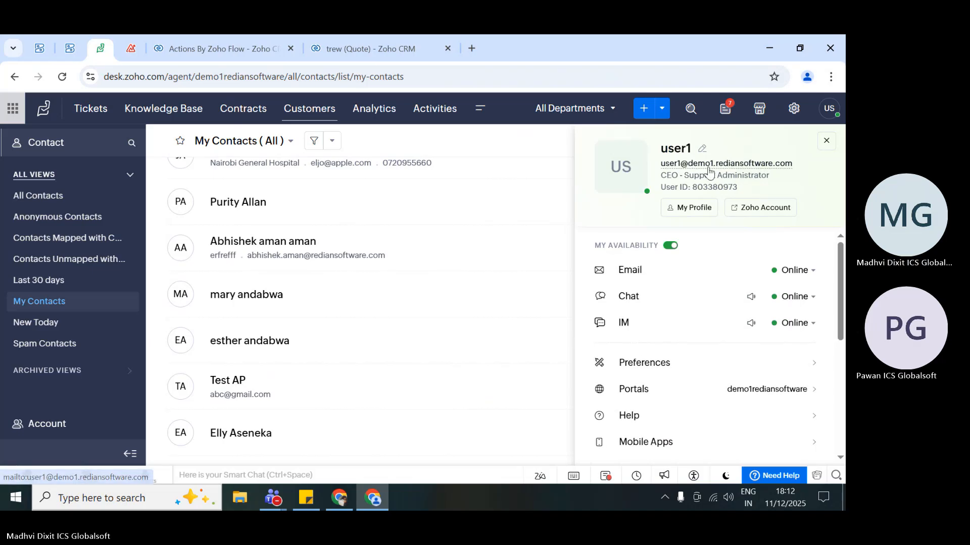
scroll(644, 326, "down", 3)
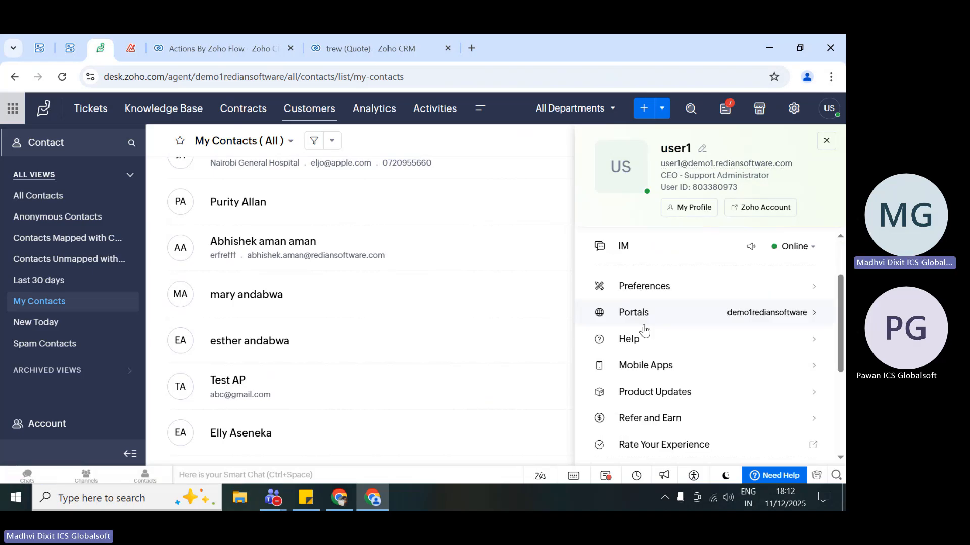
left_click(781, 299)
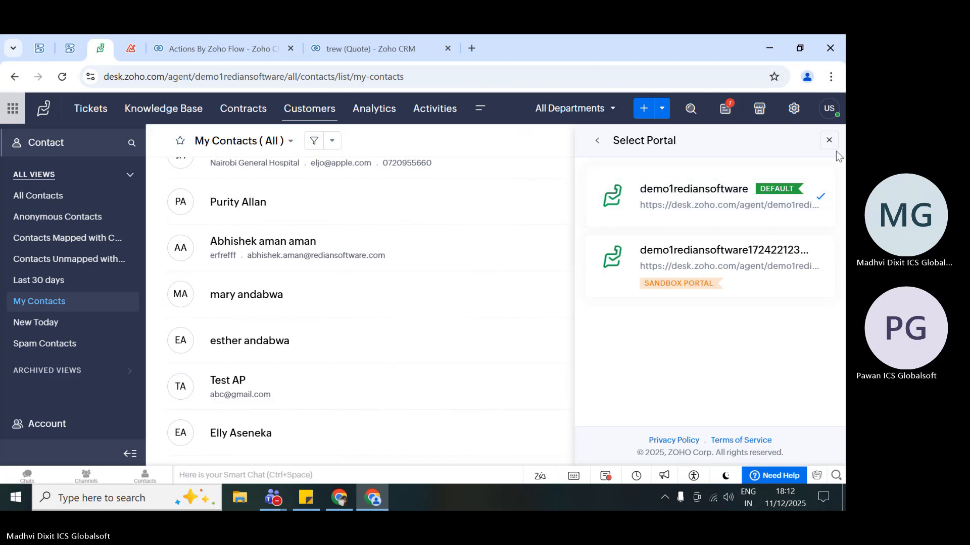
left_click(829, 140)
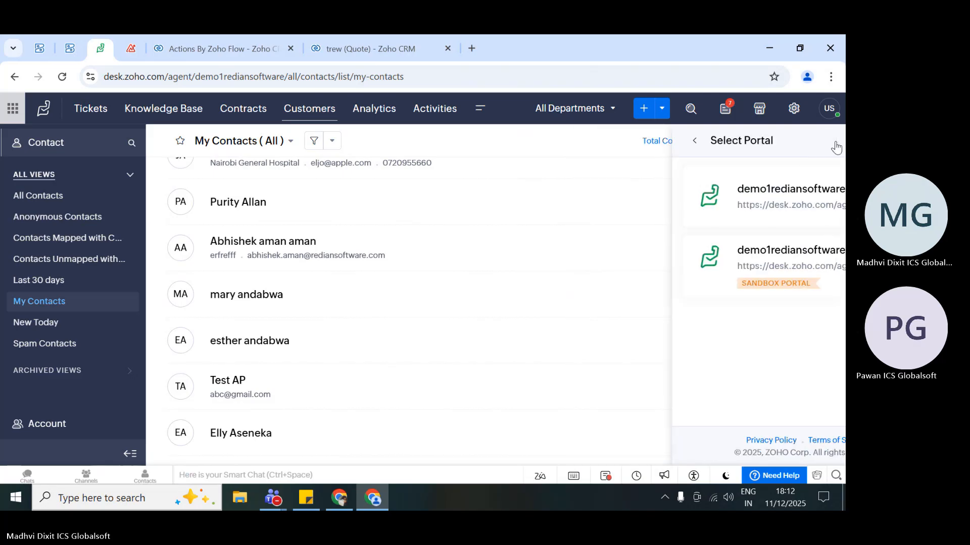
left_click(818, 109)
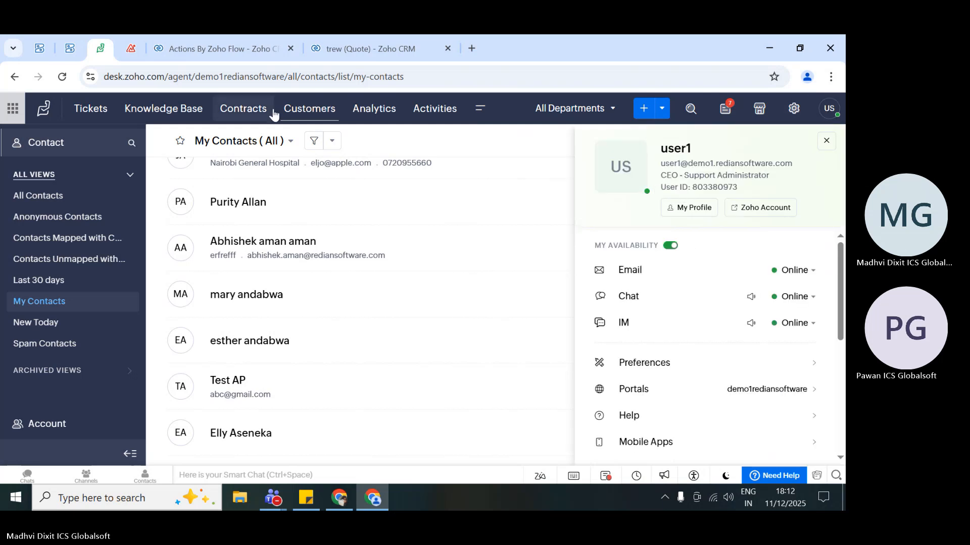
left_click(255, 39)
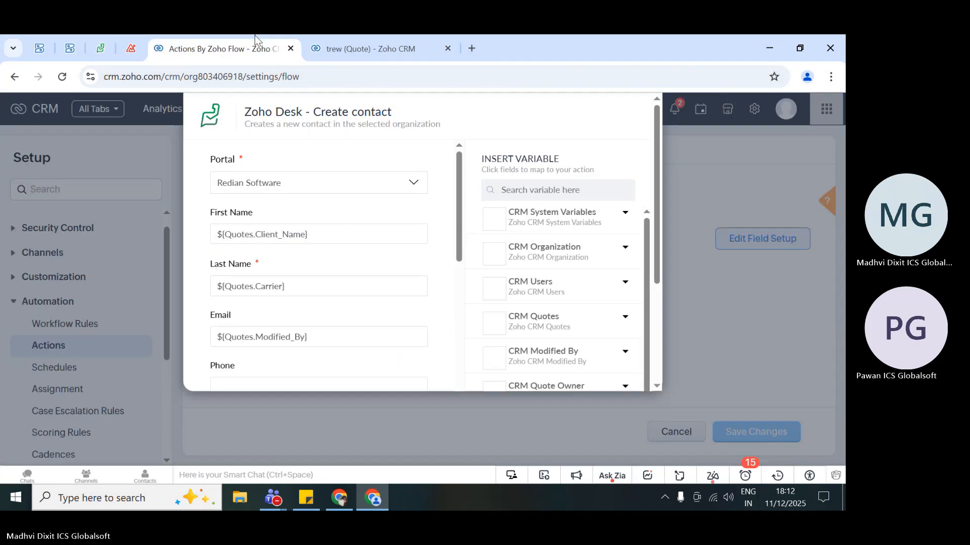
left_click(268, 182)
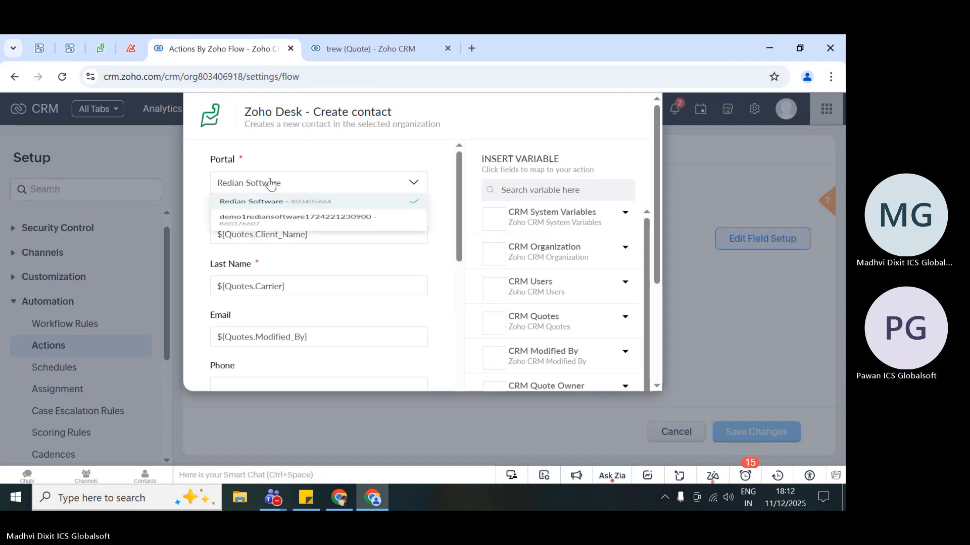
left_click(285, 240)
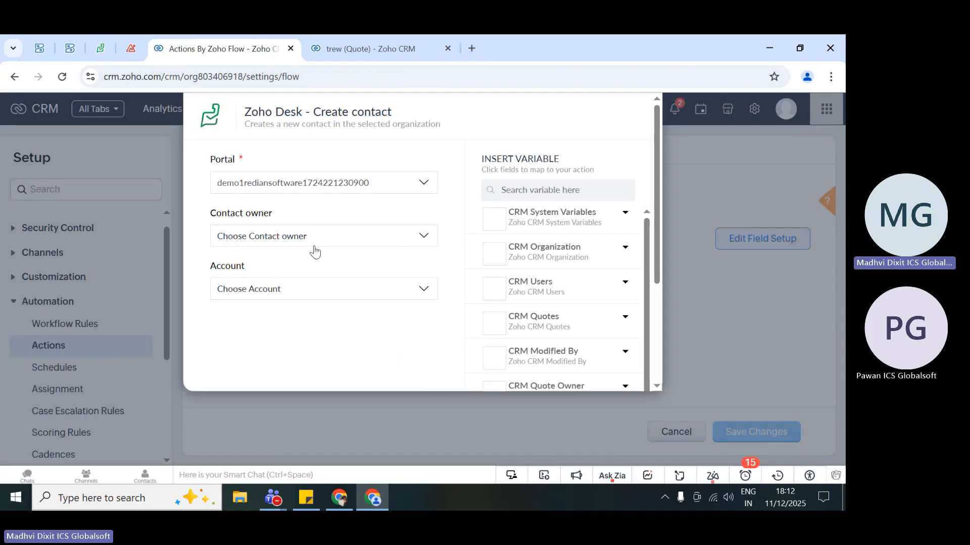
left_click(312, 246)
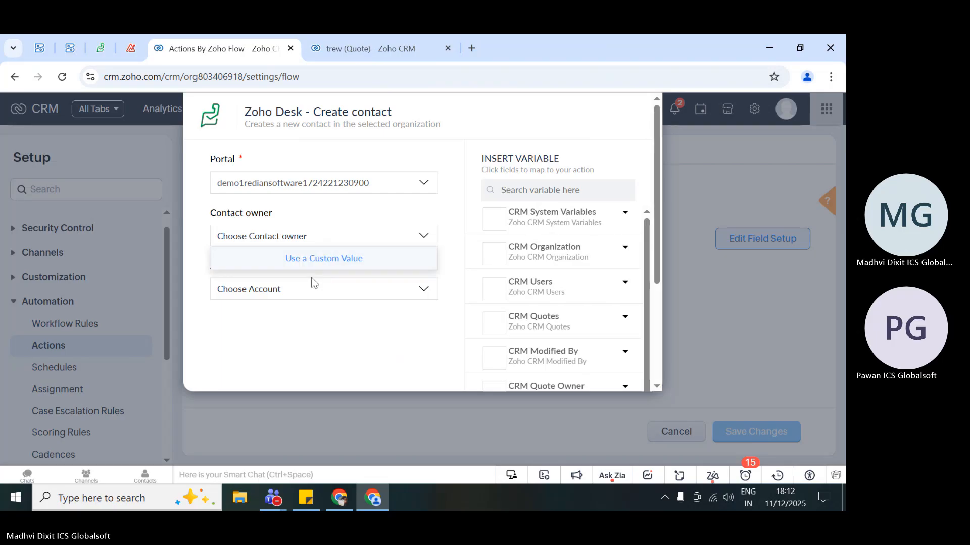
left_click(313, 279)
scroll(314, 279, "down", 1)
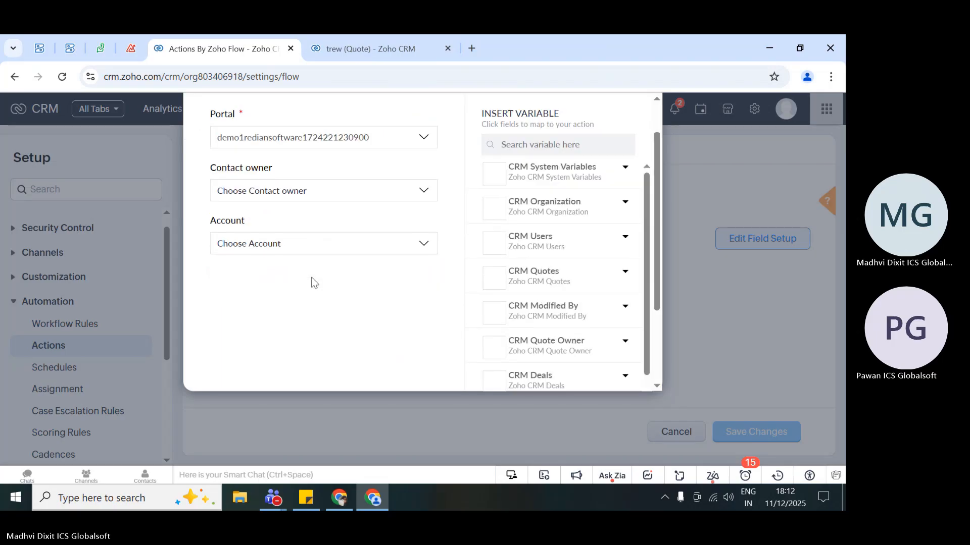
left_click(290, 238)
scroll(291, 300, "up", 1)
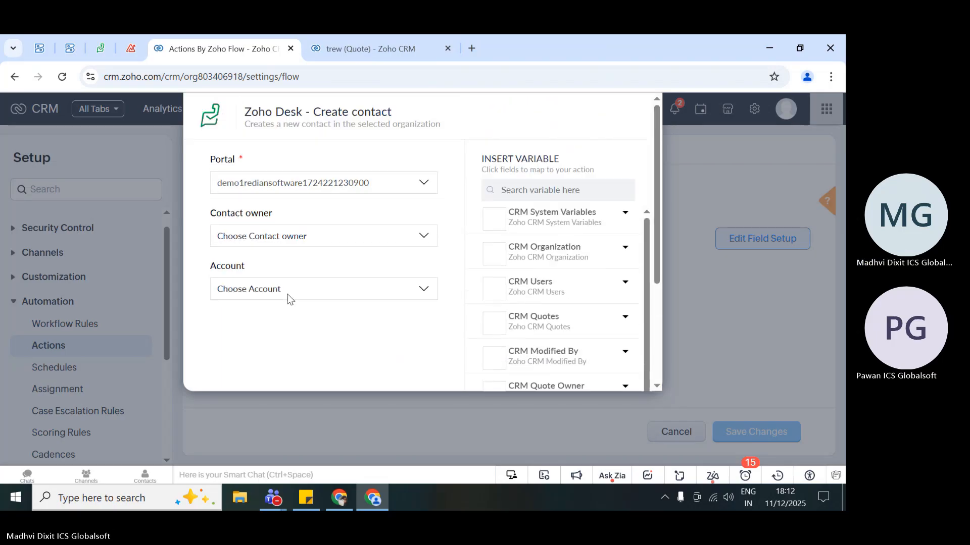
- Set the portal of the Zoho Desk contact creation back to Redian Software and check the field mapping
left_click(331, 182)
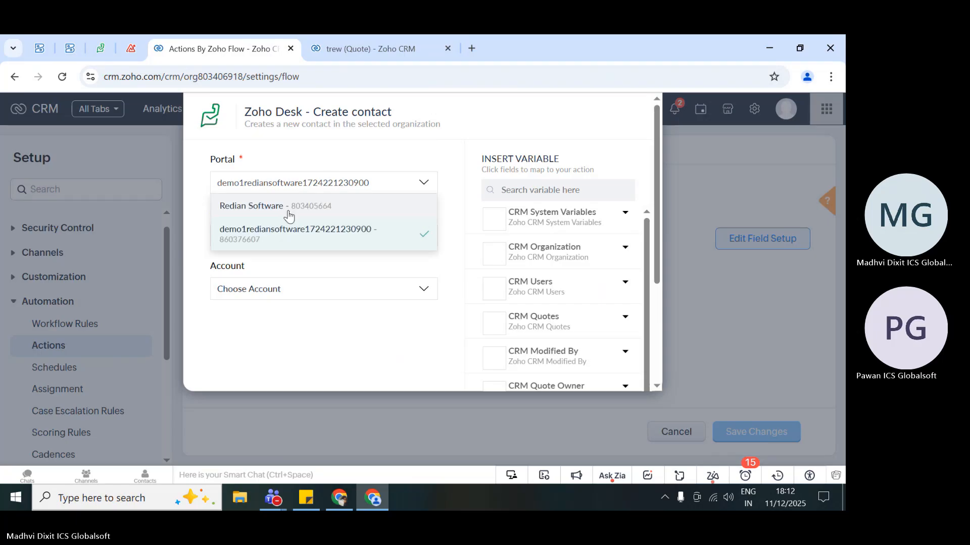
left_click(301, 209)
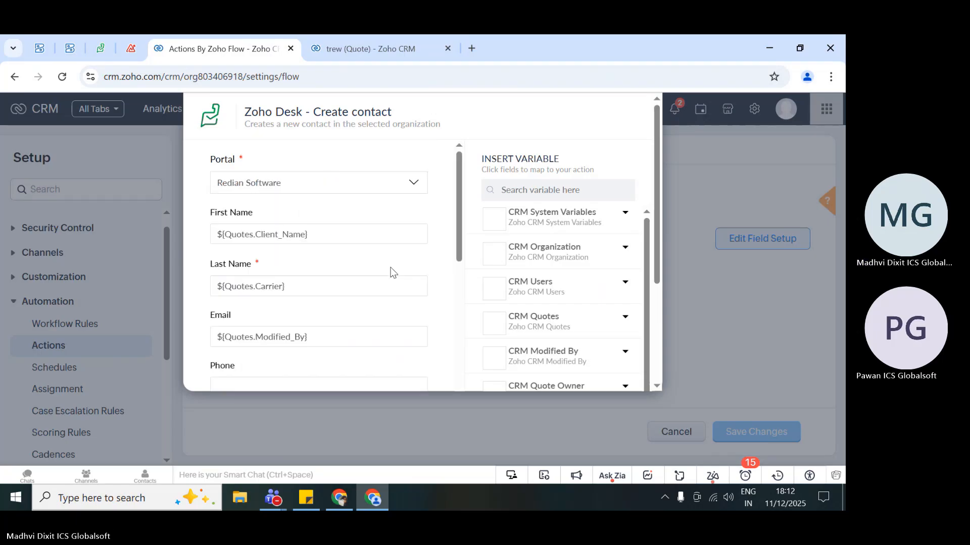
scroll(391, 273, "down", 4)
scroll(392, 273, "up", 4)
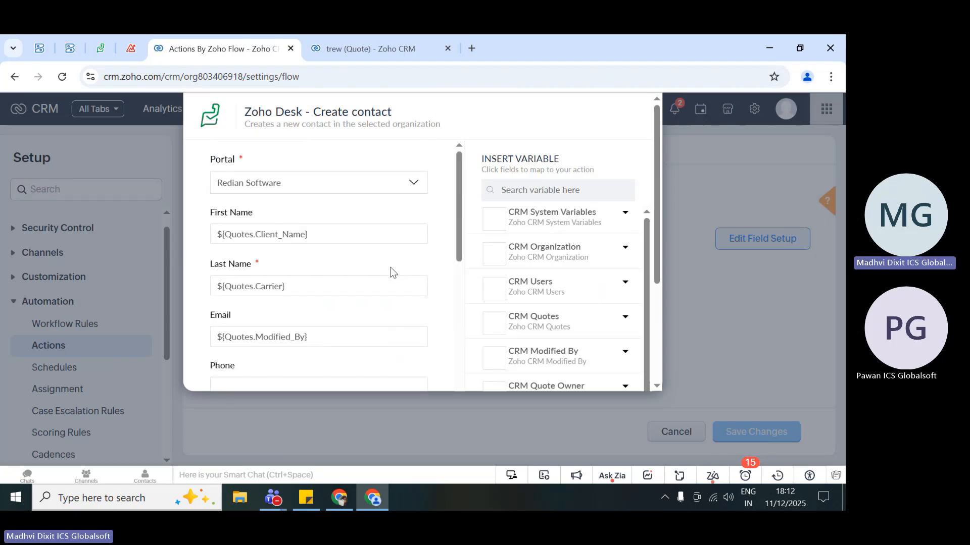
- Check the timeline history of the trew quote and open the testICS record created by the QuotsICS rule
left_click(322, 43)
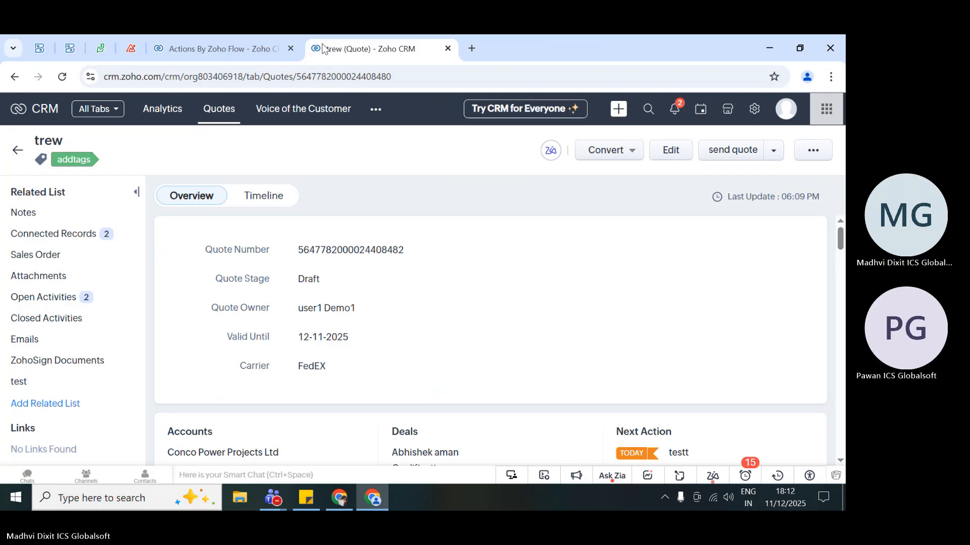
left_click(263, 196)
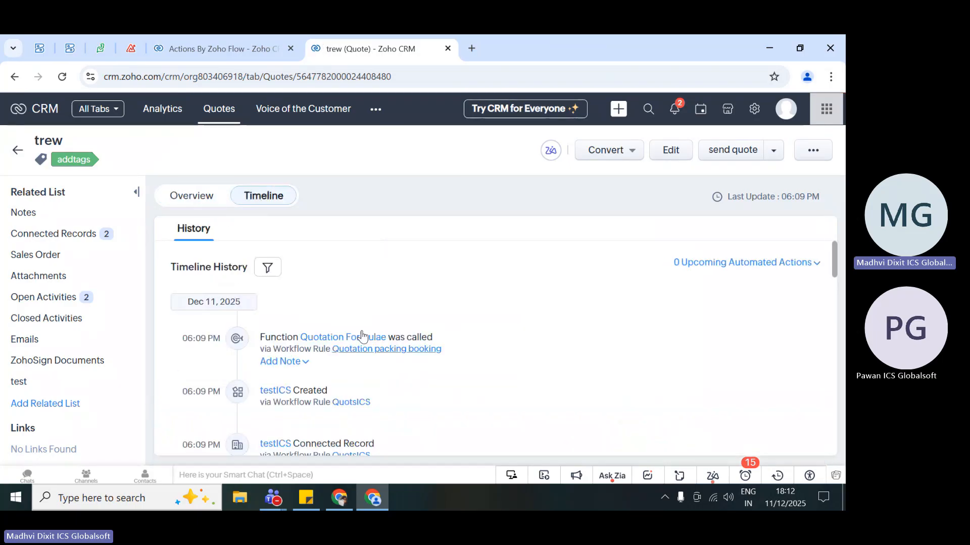
scroll(397, 297, "down", 1)
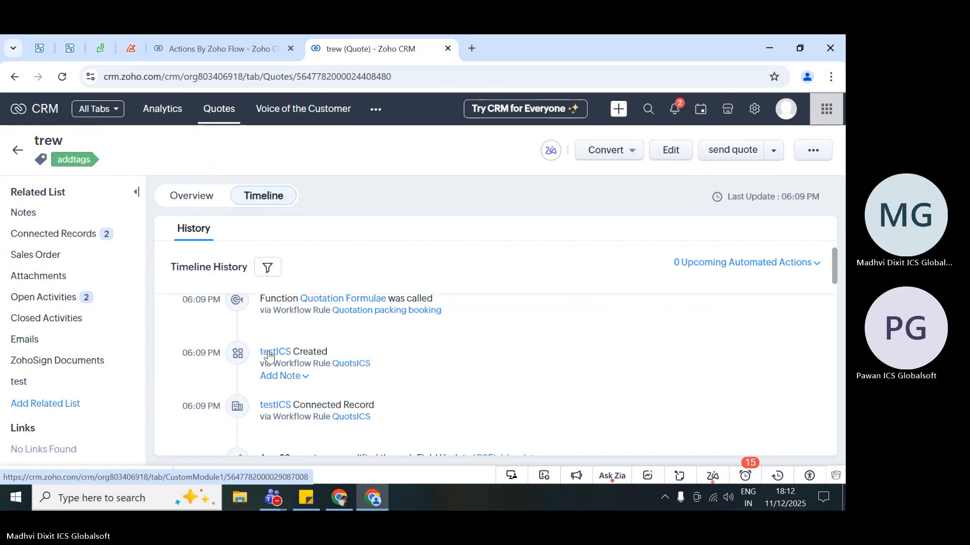
left_click(269, 355)
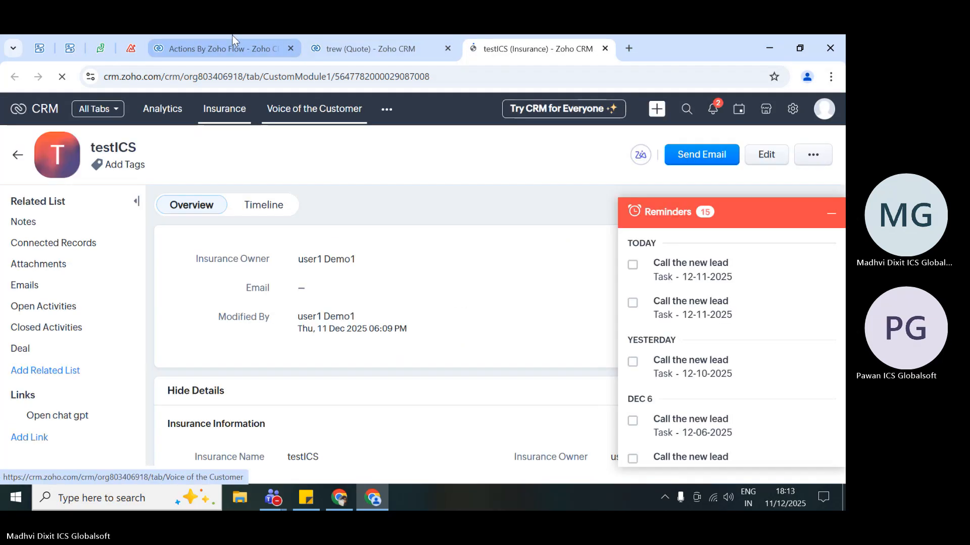
- Return to the trew quote's timeline and examine the entries for the Zoho Flow action and other QuotsICS actions
left_click(232, 44)
left_click(313, 51)
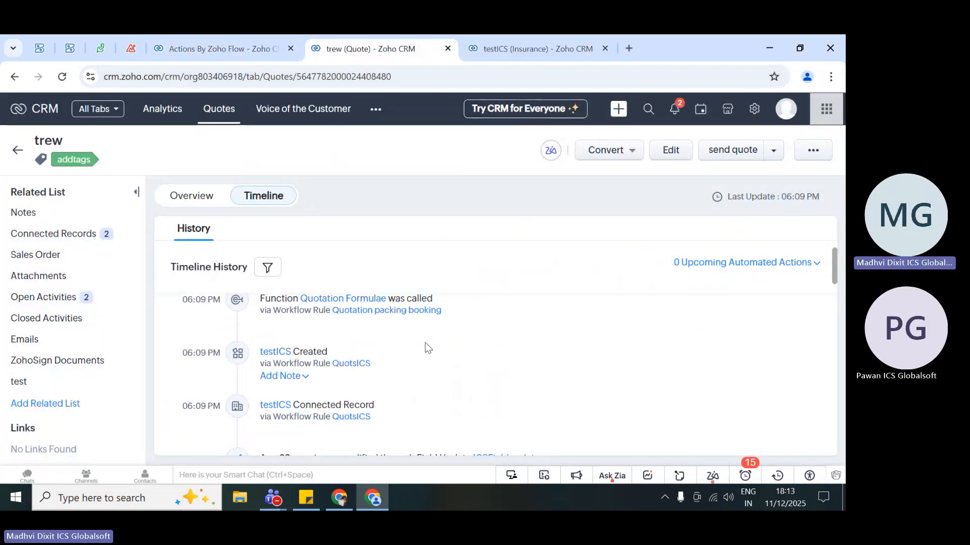
scroll(437, 354, "up", 1)
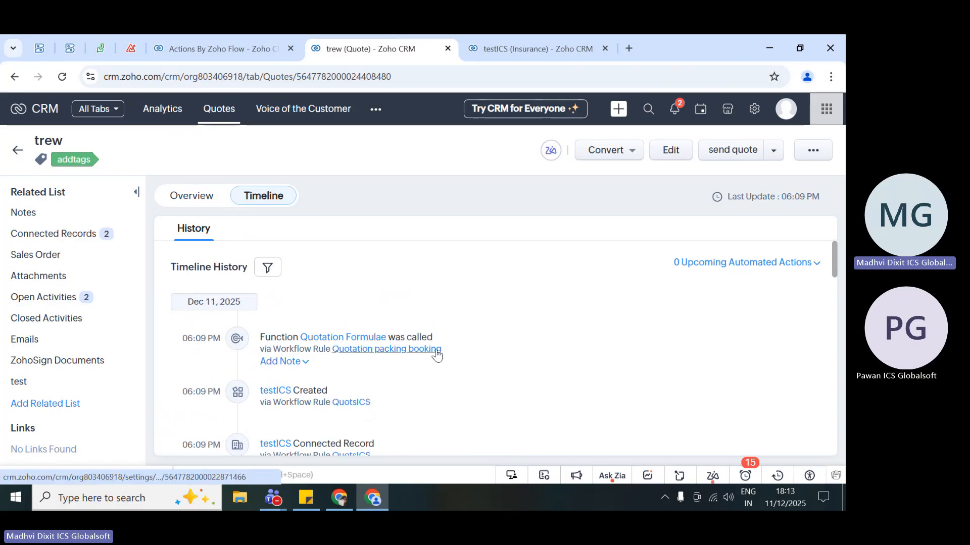
scroll(437, 351, "down", 3)
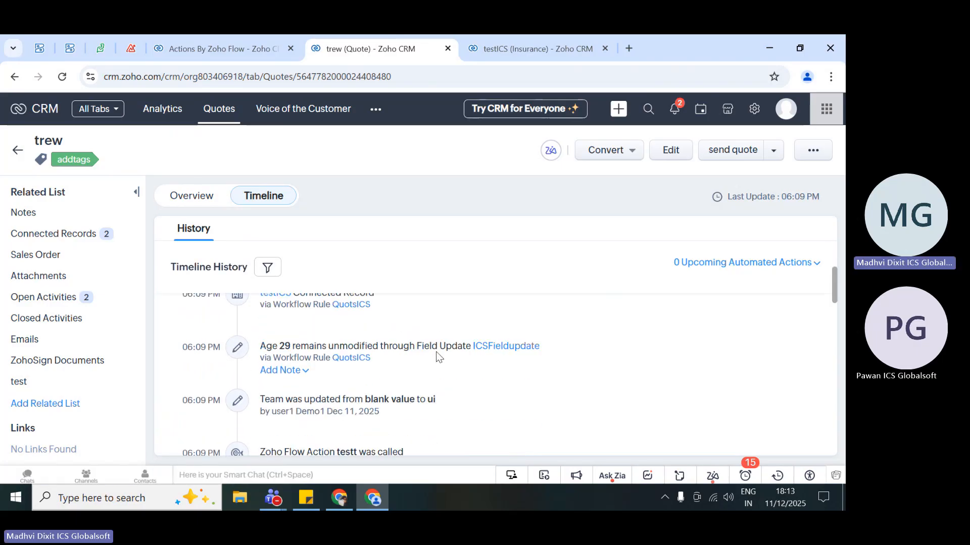
scroll(451, 395, "down", 1)
scroll(450, 395, "down", 1)
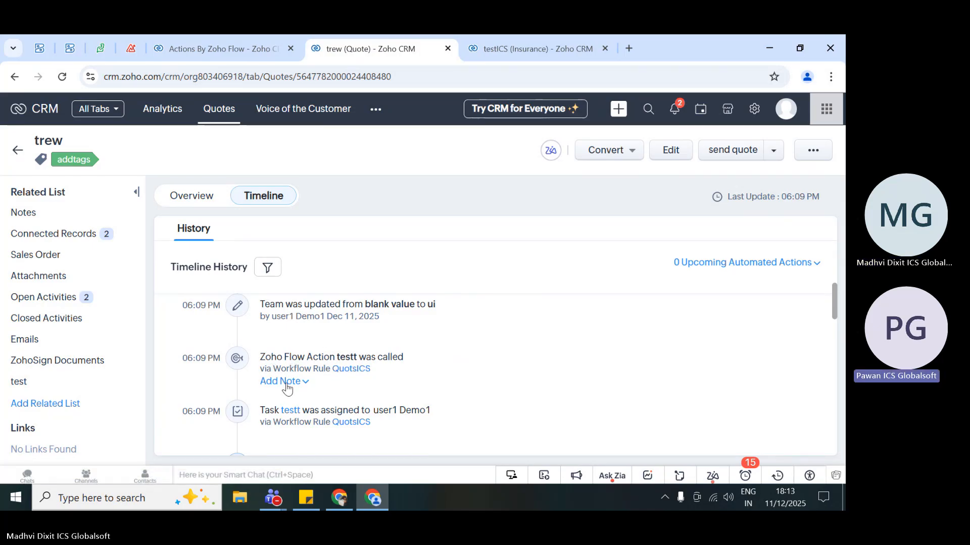
scroll(290, 389, "down", 1)
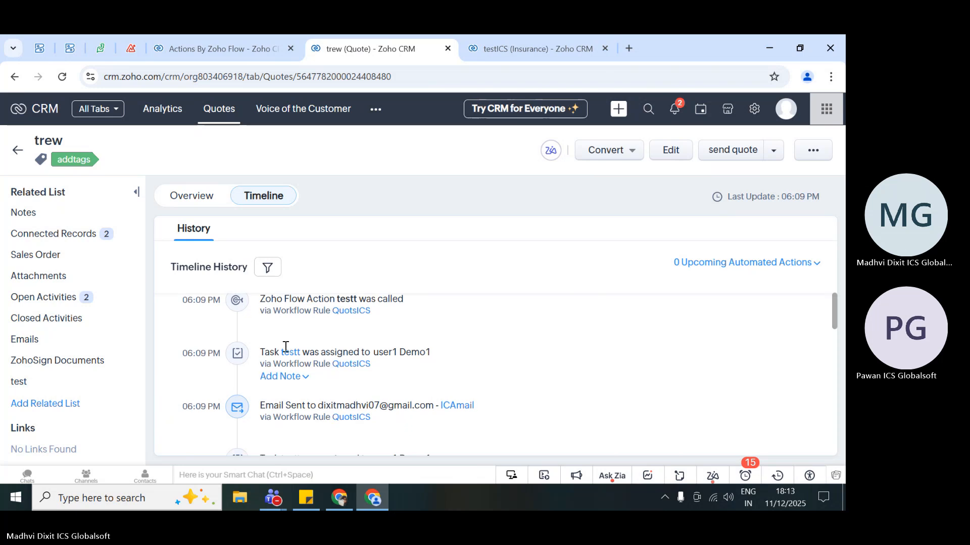
- Look through the testt action's Zoho Desk contact fields, close the field setup, and open it again
left_click(207, 35)
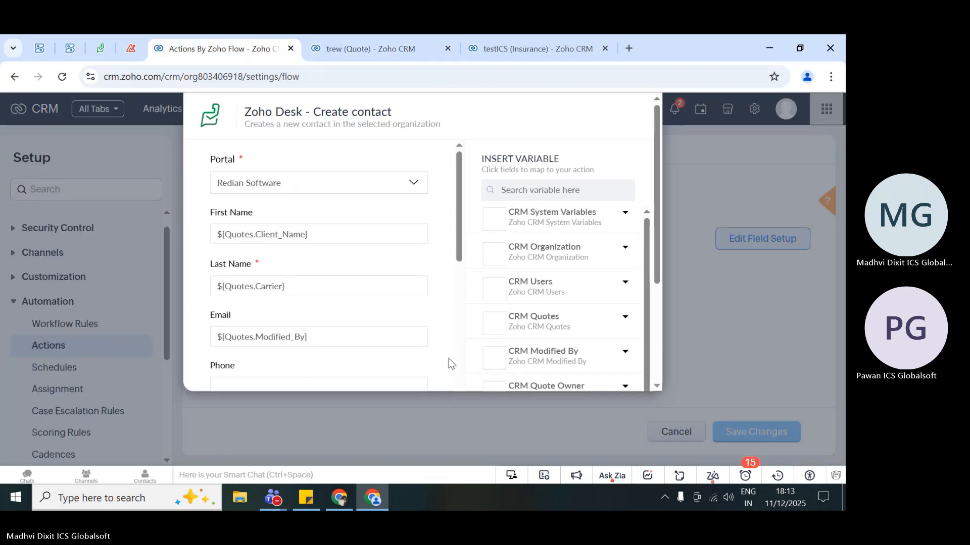
scroll(451, 364, "down", 10)
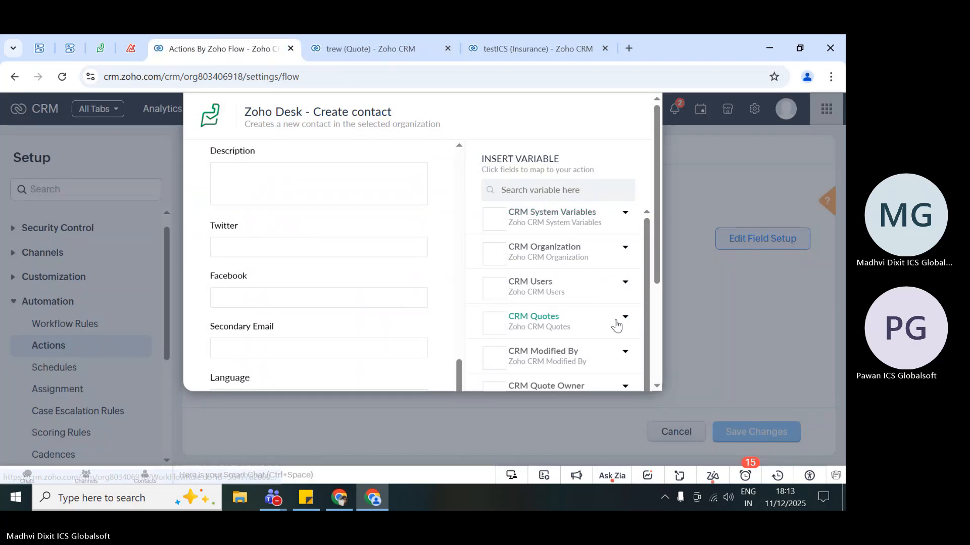
scroll(616, 325, "down", 5)
left_click(538, 373)
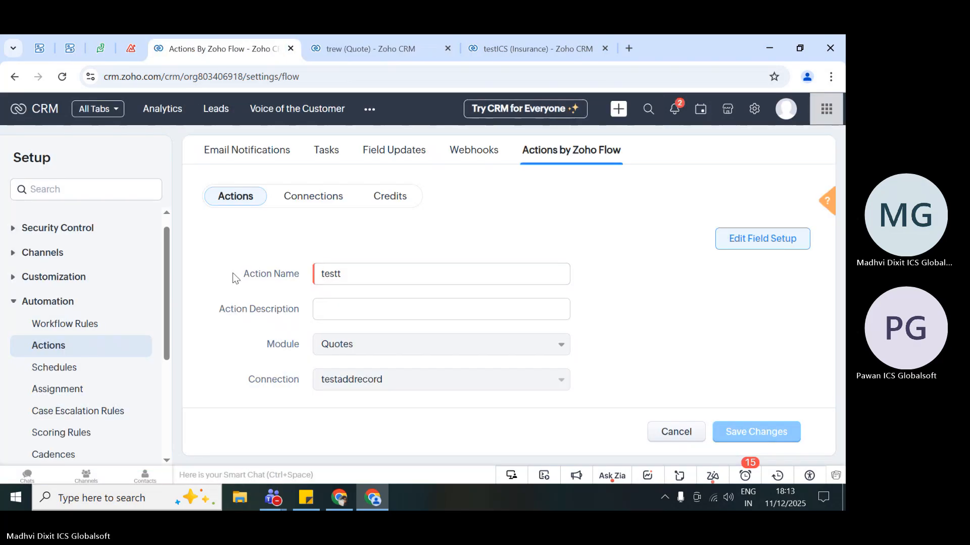
left_click(761, 237)
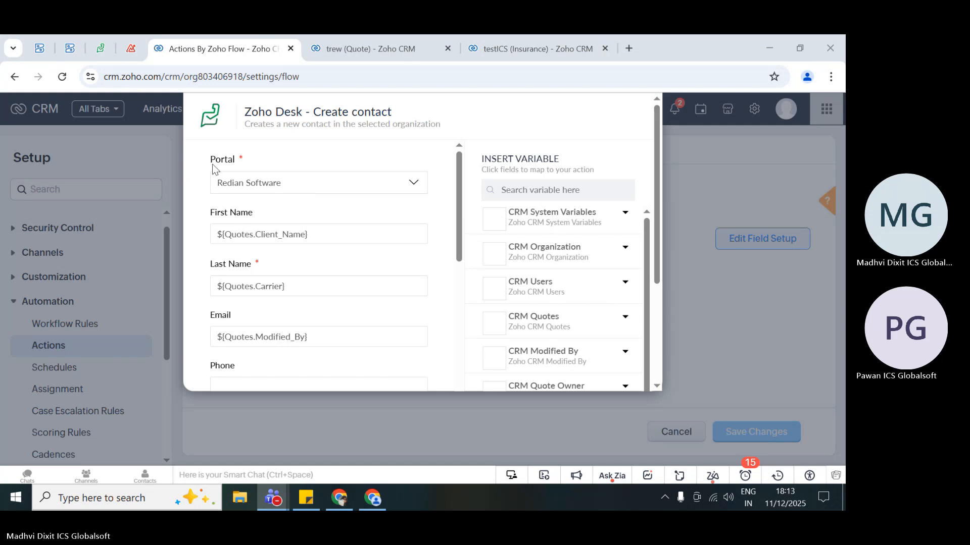
- In Zoho Desk, close the account details and look through the My Contacts list for the contact created by the flow action
left_click(108, 35)
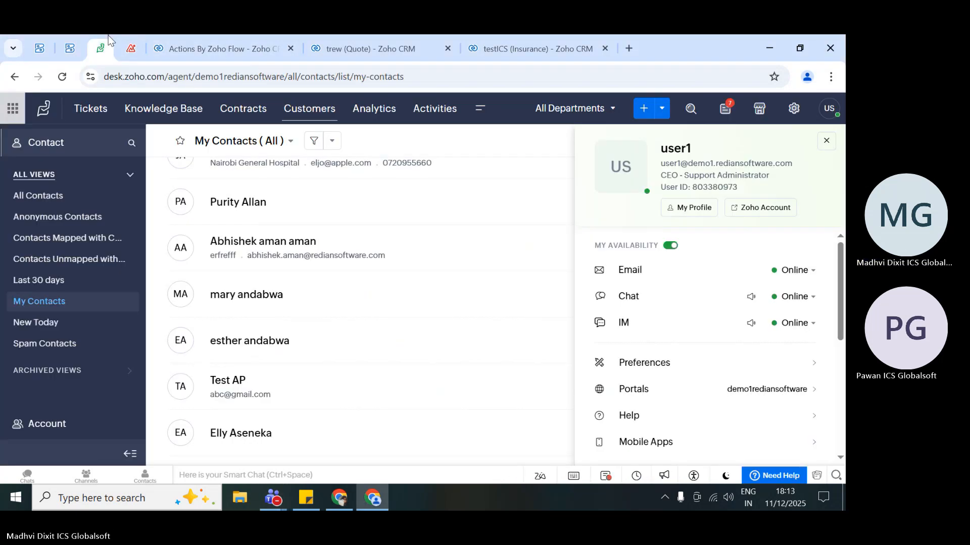
left_click(480, 109)
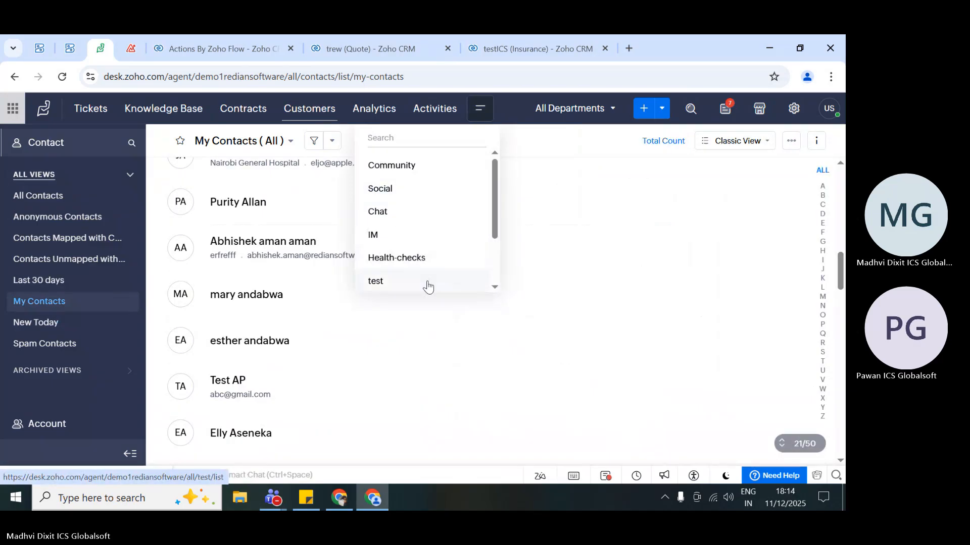
left_click(513, 103)
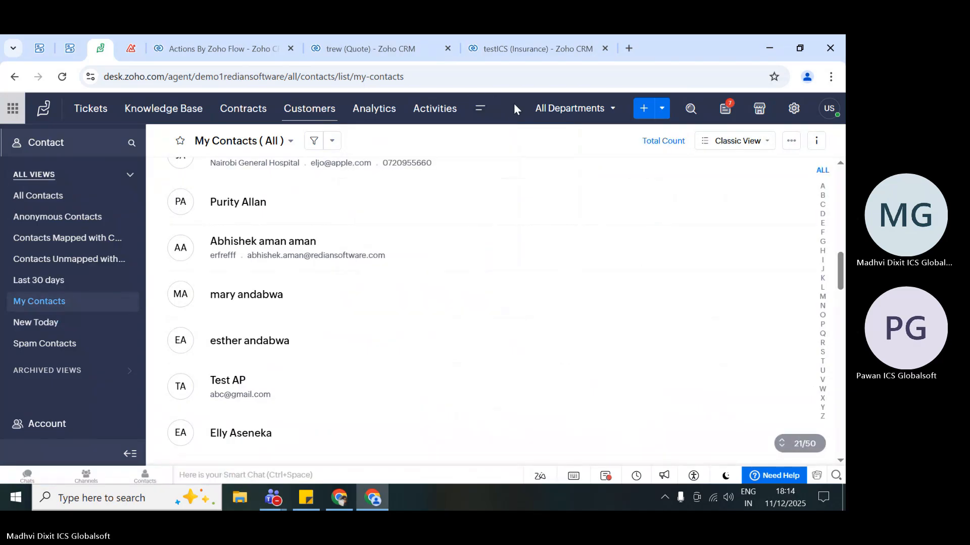
scroll(366, 278, "up", 10)
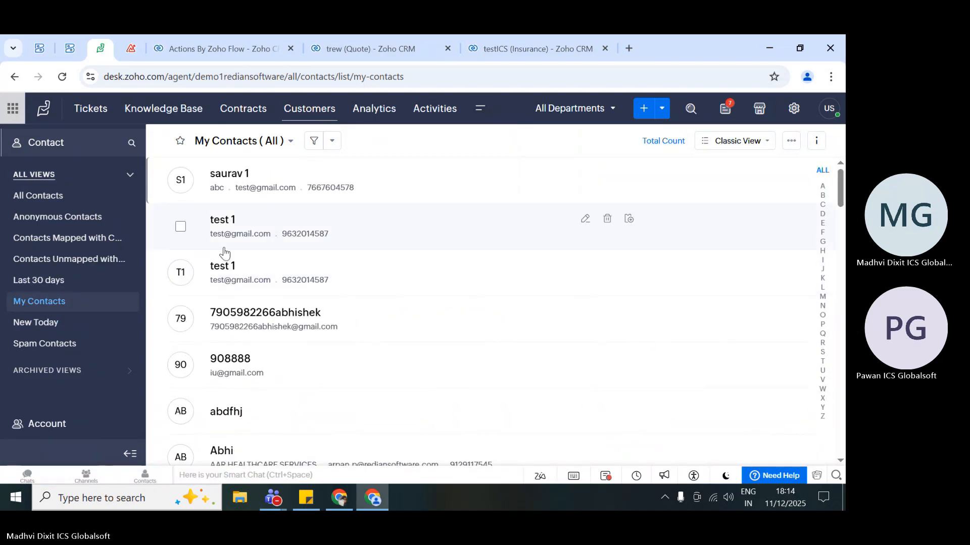
scroll(372, 306, "down", 2)
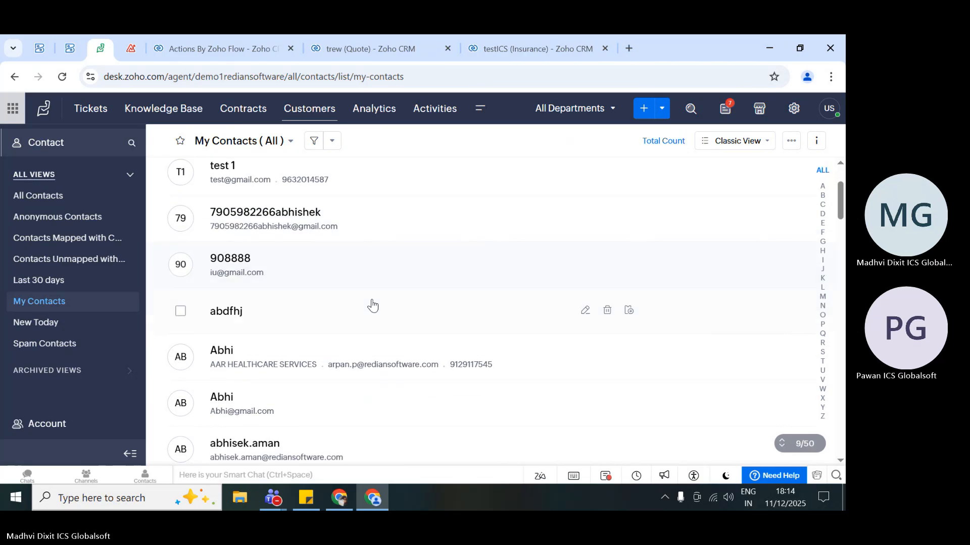
scroll(372, 305, "up", 1)
scroll(372, 306, "up", 2)
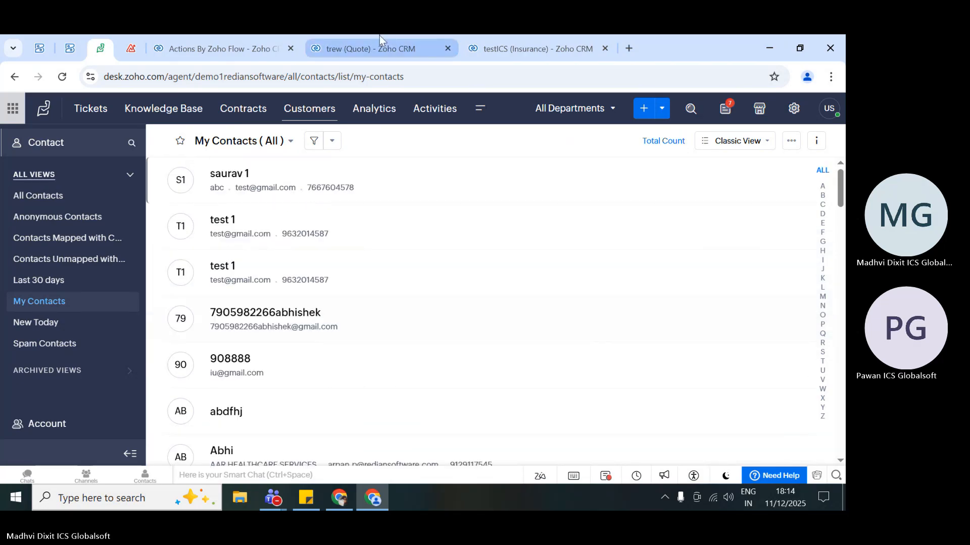
- Return to the testt action's field setup in Zoho CRM and review the mapped contact fields and available CRM variables
left_click(380, 35)
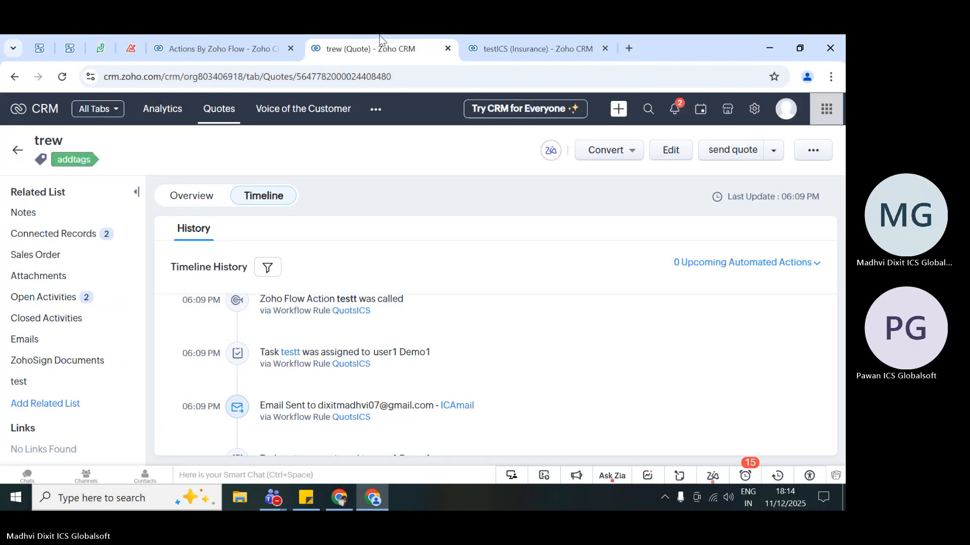
left_click(523, 35)
left_click(239, 35)
scroll(323, 290, "down", 2)
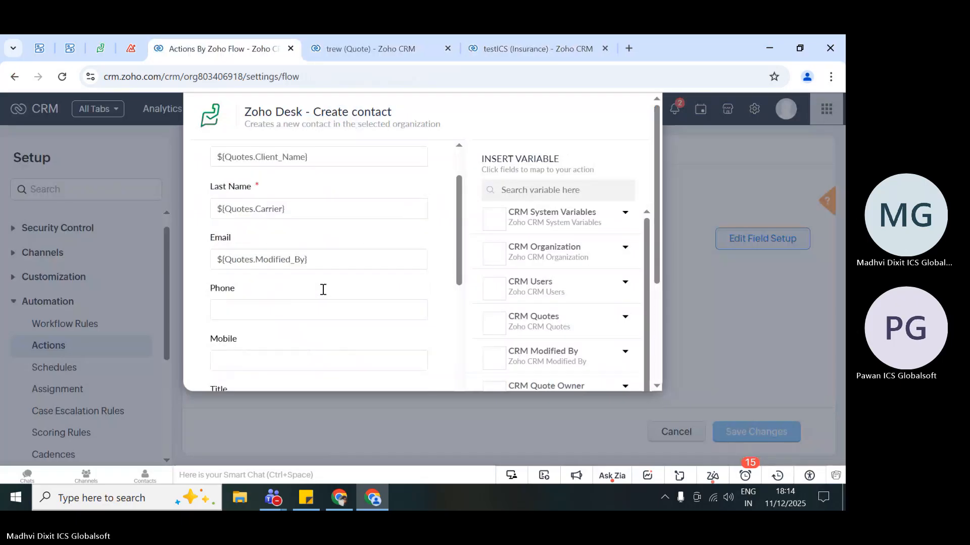
scroll(322, 290, "up", 1)
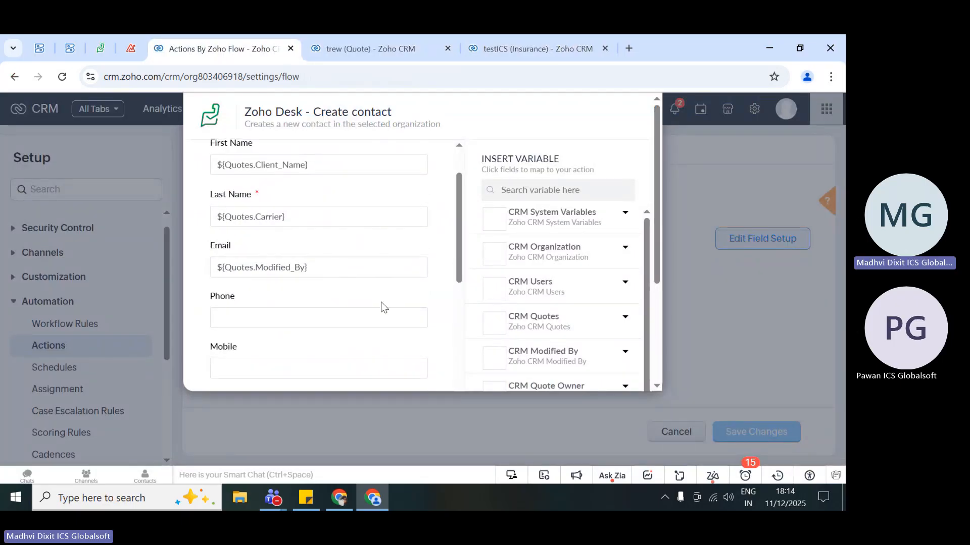
scroll(383, 305, "down", 1)
scroll(486, 307, "down", 5)
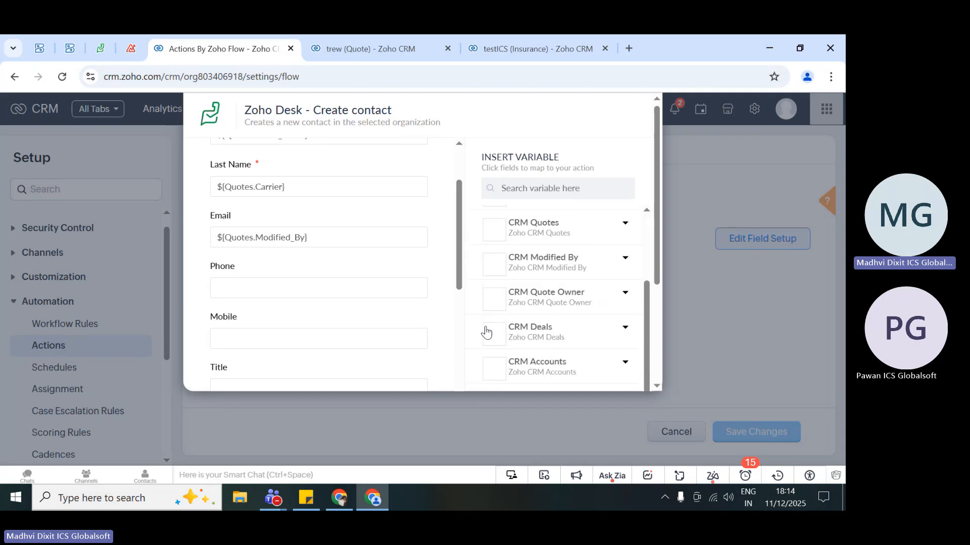
- Check the trew quote's overview and Quote Information for the values of the fields mapped to the Zoho Desk contact
left_click(338, 40)
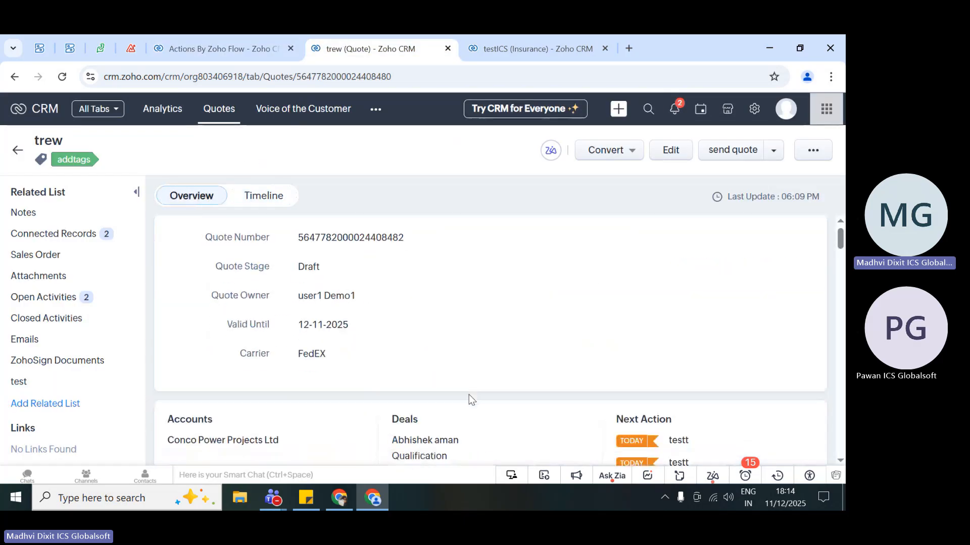
scroll(468, 395, "down", 2)
scroll(468, 395, "down", 3)
scroll(468, 394, "up", 1)
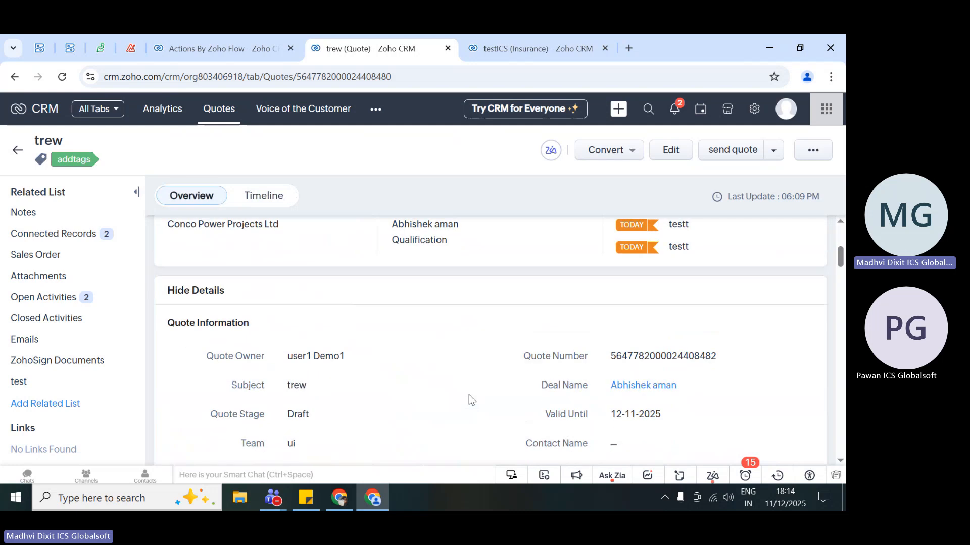
scroll(469, 395, "down", 2)
scroll(469, 395, "down", 1)
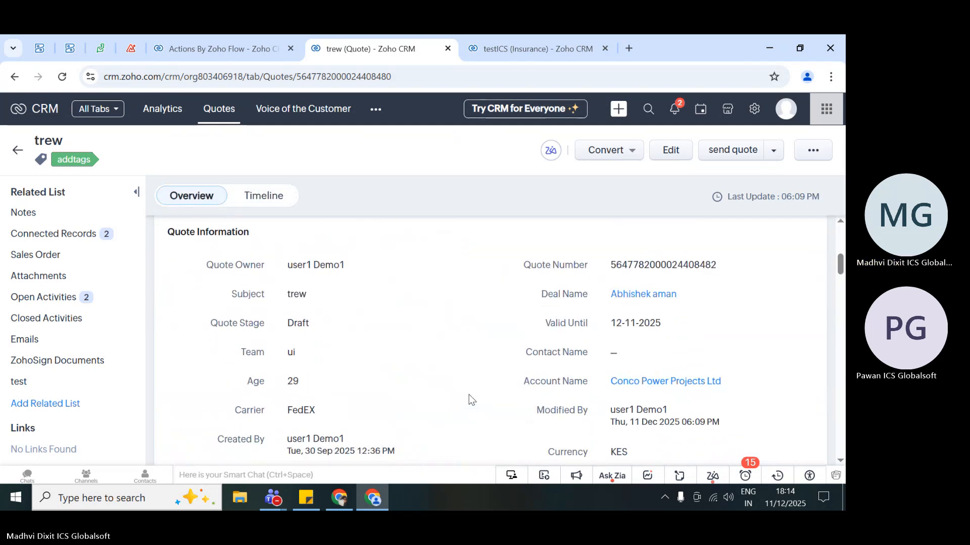
- Check the rest of the trew quote's information, and look through the My Contacts list in Zoho Desk
scroll(469, 395, "down", 1)
mouse_move(631, 372)
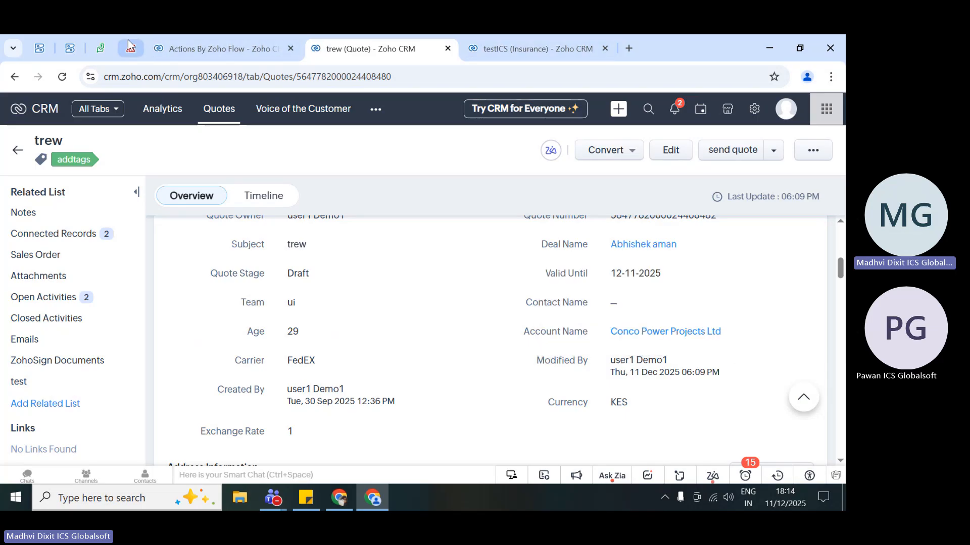
left_click(102, 36)
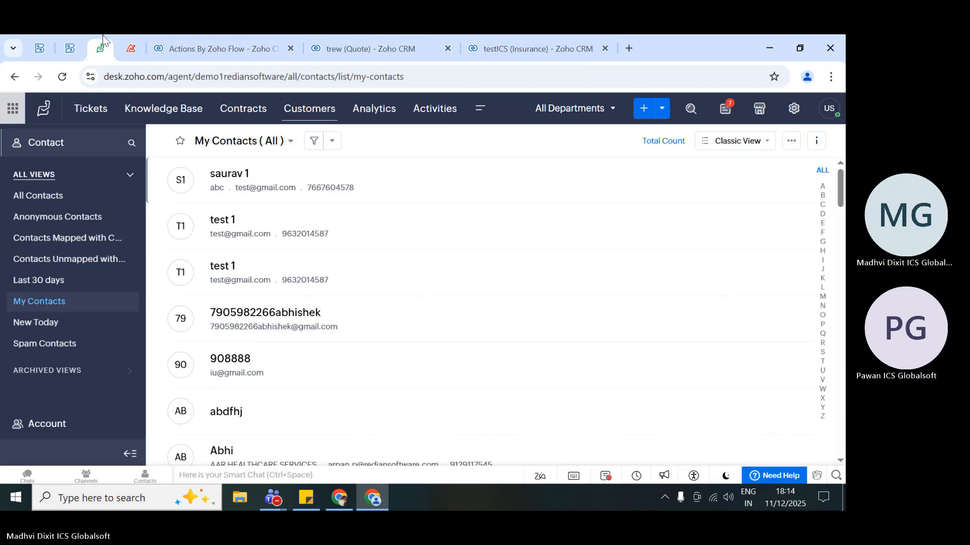
scroll(271, 281, "down", 5)
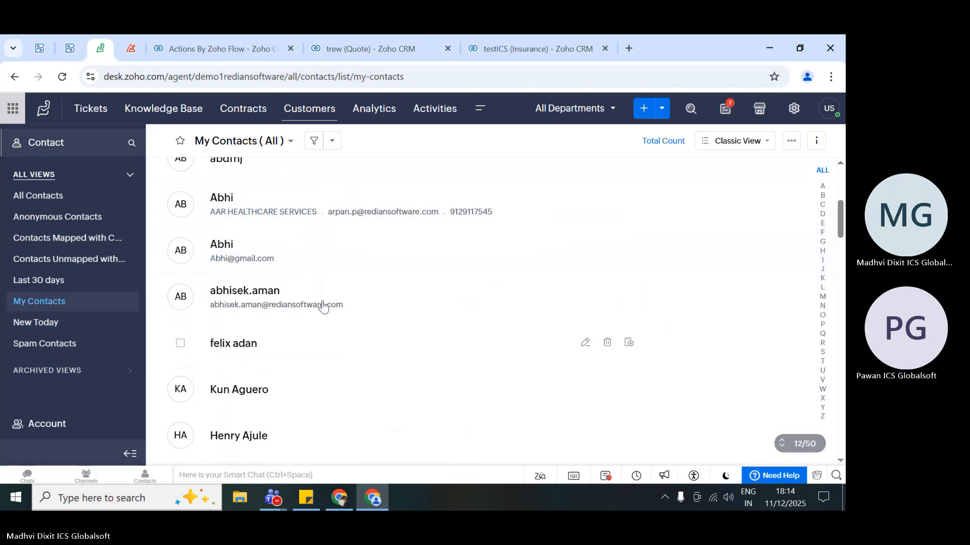
- Open the filter for the My Contacts list and look through the fields it offers
left_click(314, 145)
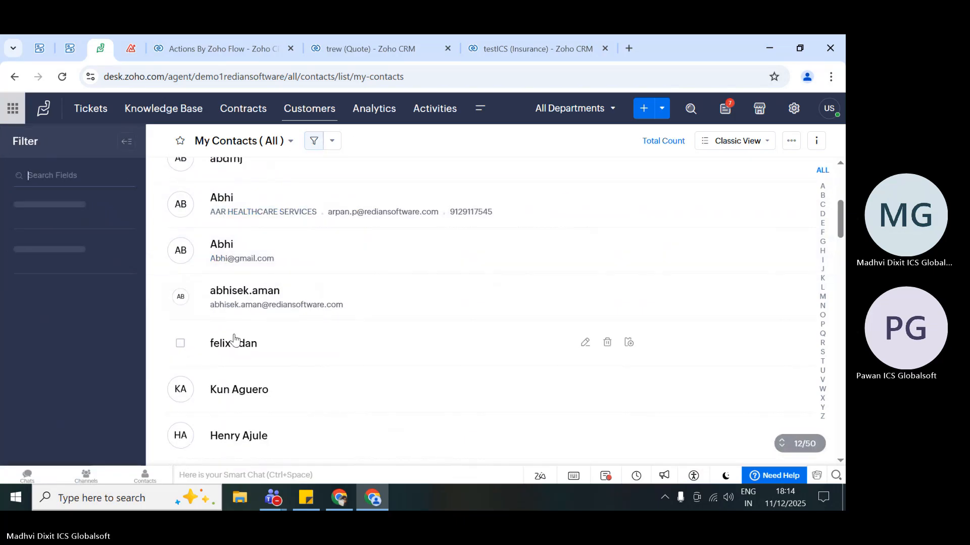
scroll(46, 314, "down", 2)
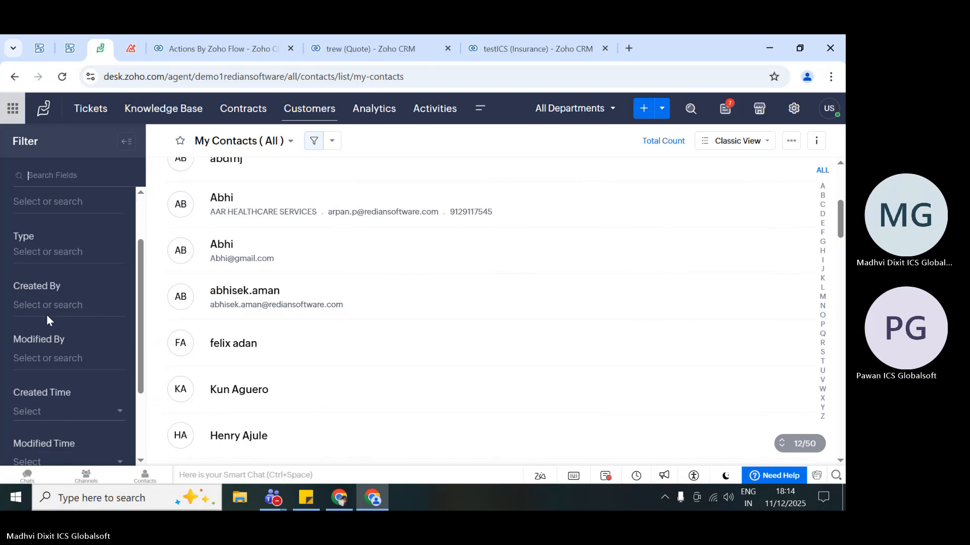
scroll(40, 229, "up", 2)
scroll(46, 362, "down", 4)
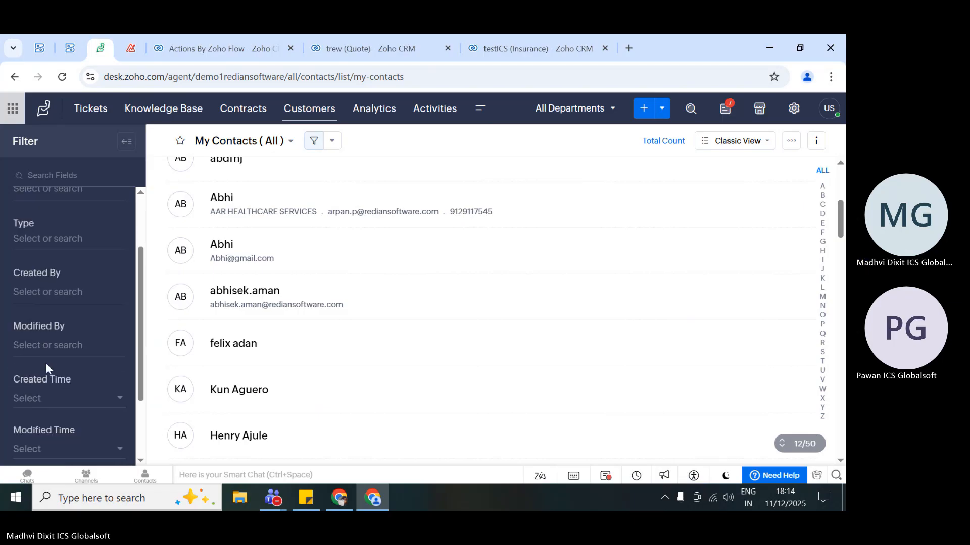
scroll(46, 362, "up", 4)
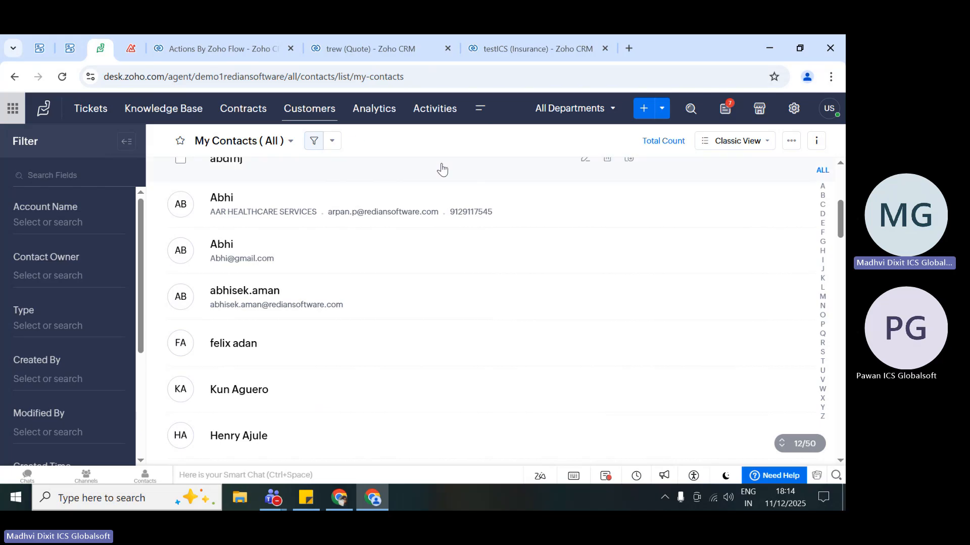
- Look through the Expired Contracts and All Contracts views in Zoho Desk for a record from the flow action
left_click(259, 120)
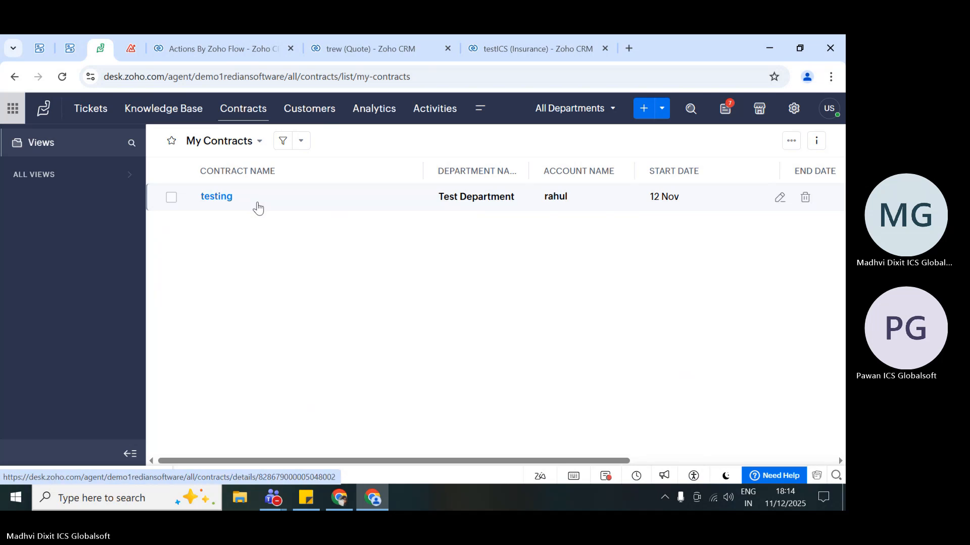
left_click(113, 175)
left_click(86, 218)
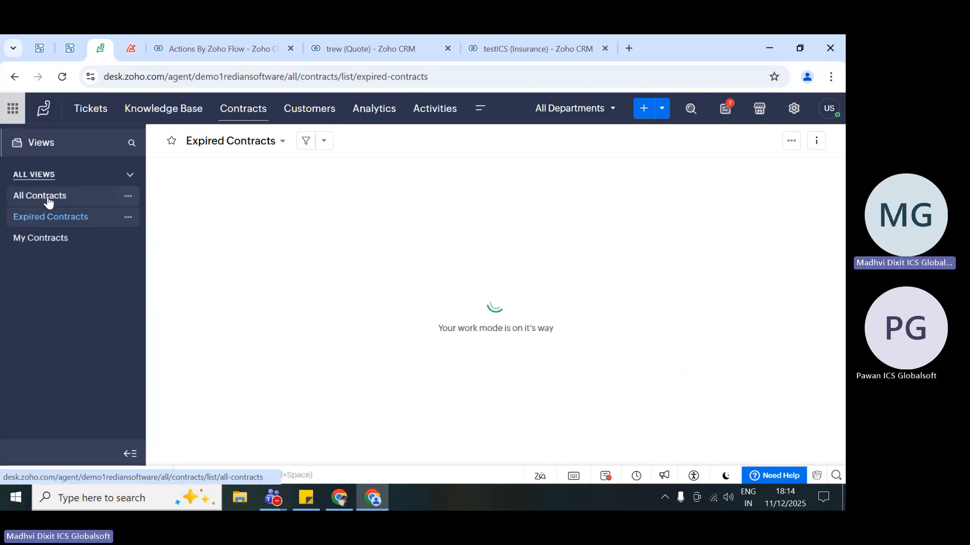
left_click(51, 205)
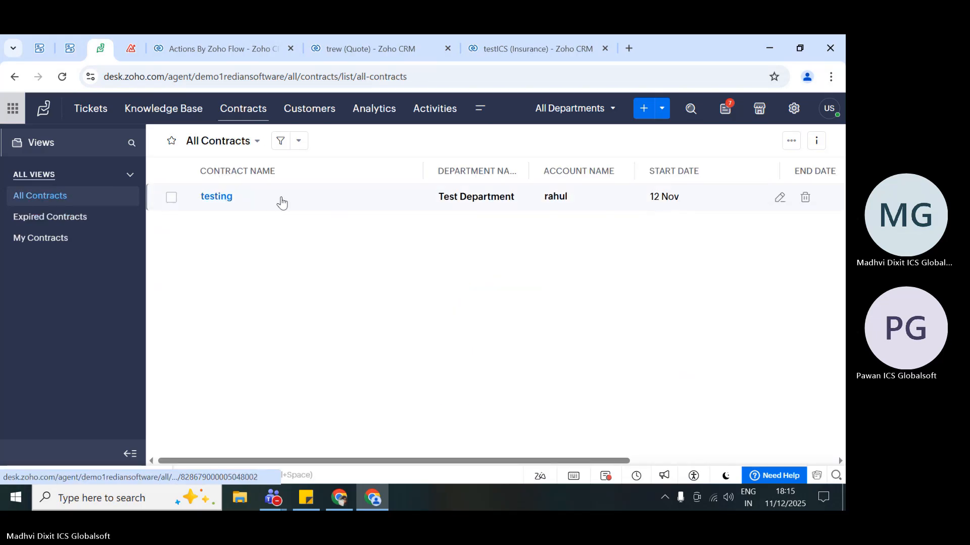
scroll(281, 202, "right", 5)
scroll(281, 202, "left", 5)
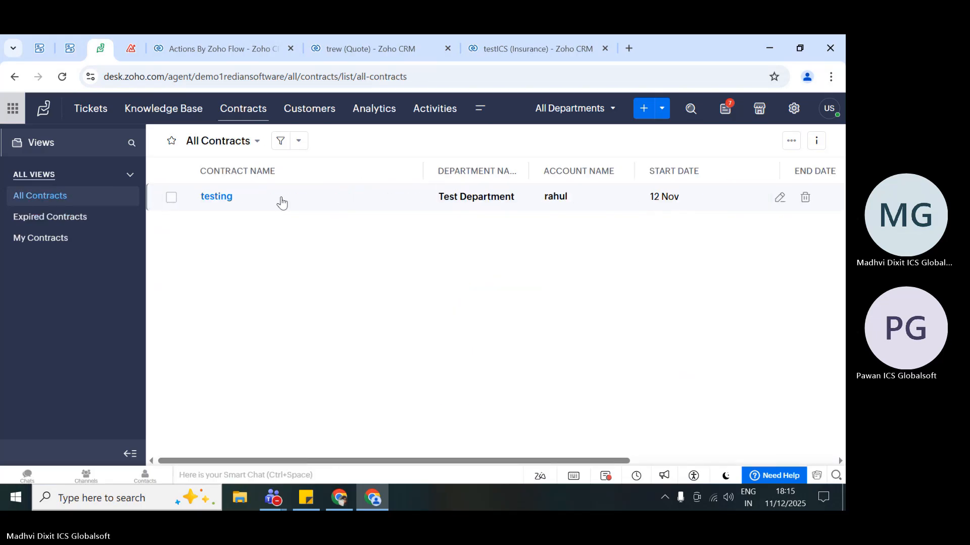
- Check the test module, the list of further Zoho Desk modules and the All Tickets list for a record from the flow action
left_click(482, 111)
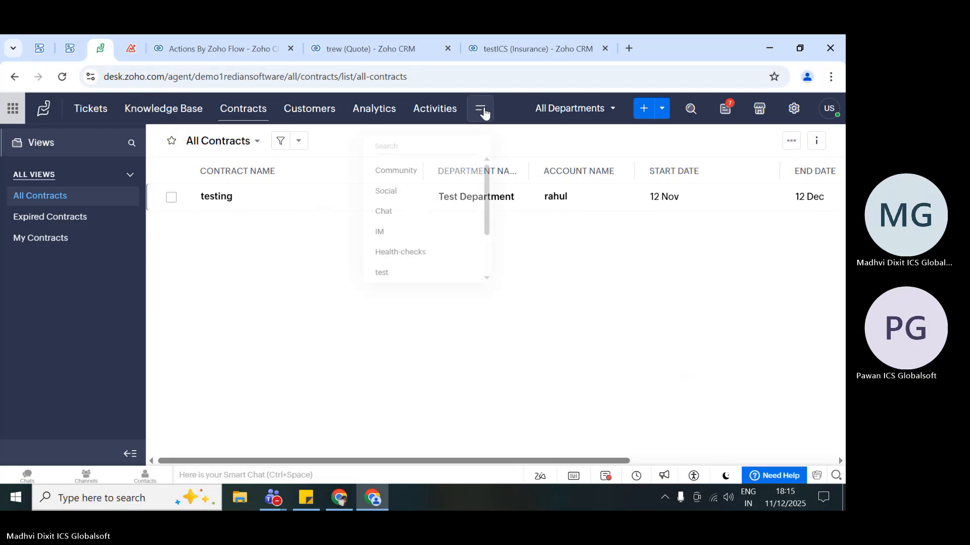
left_click(410, 281)
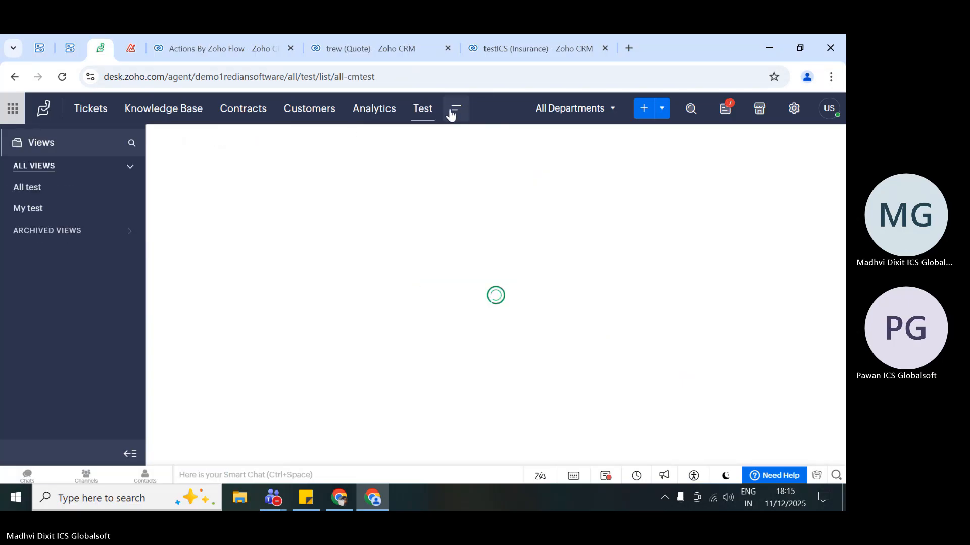
left_click(453, 111)
scroll(425, 236, "down", 2)
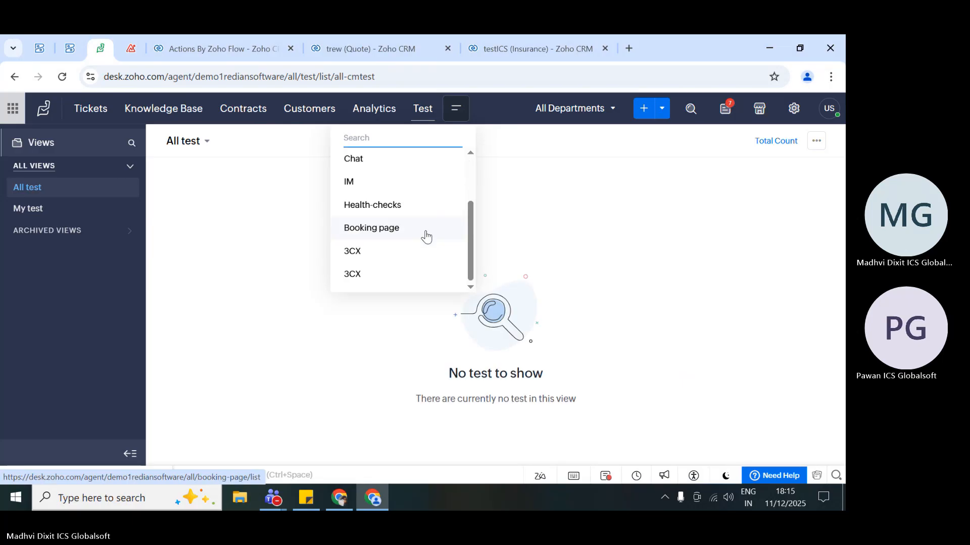
scroll(426, 237, "up", 3)
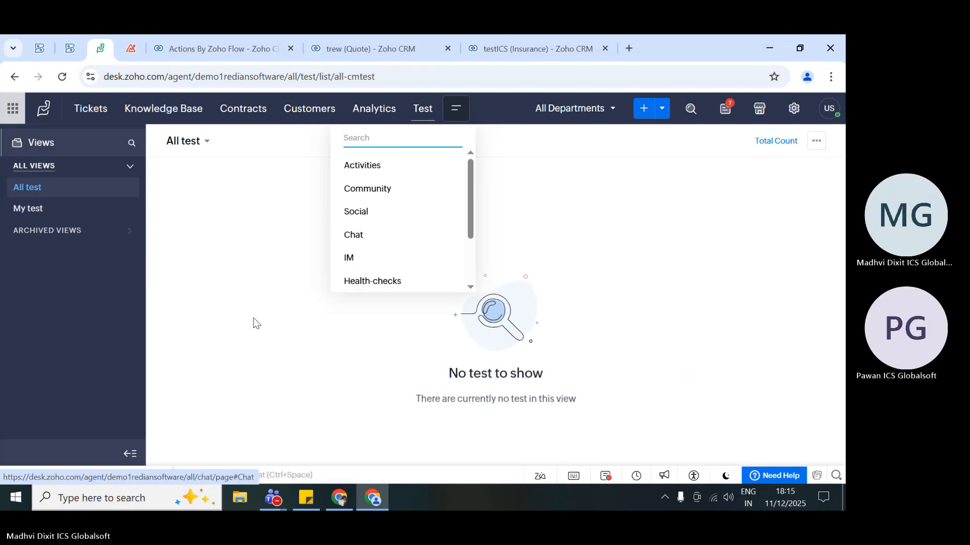
left_click(168, 193)
left_click(91, 114)
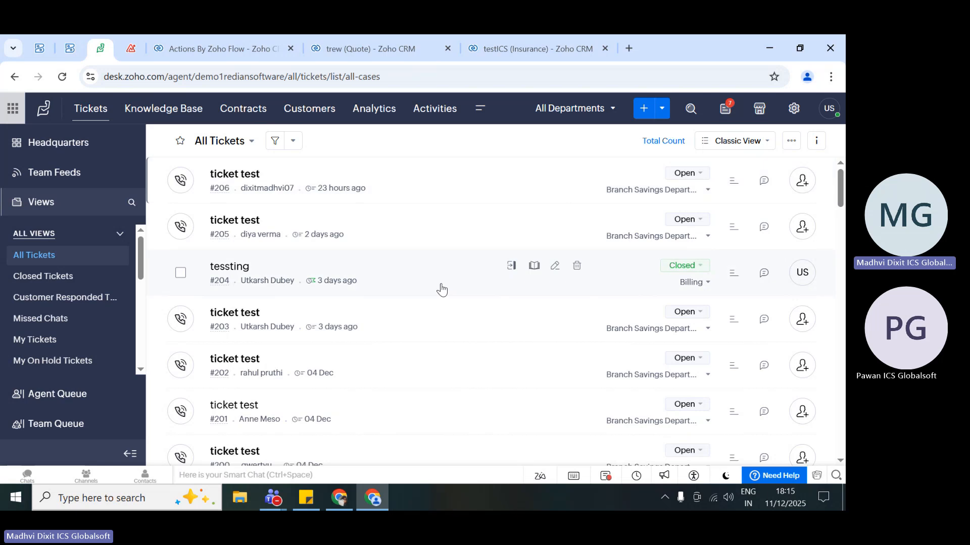
- Return to the testt action in Zoho CRM, review its mapped Zoho Desk contact fields, and close the field setup without changes
left_click(241, 37)
left_click(305, 178)
left_click(380, 147)
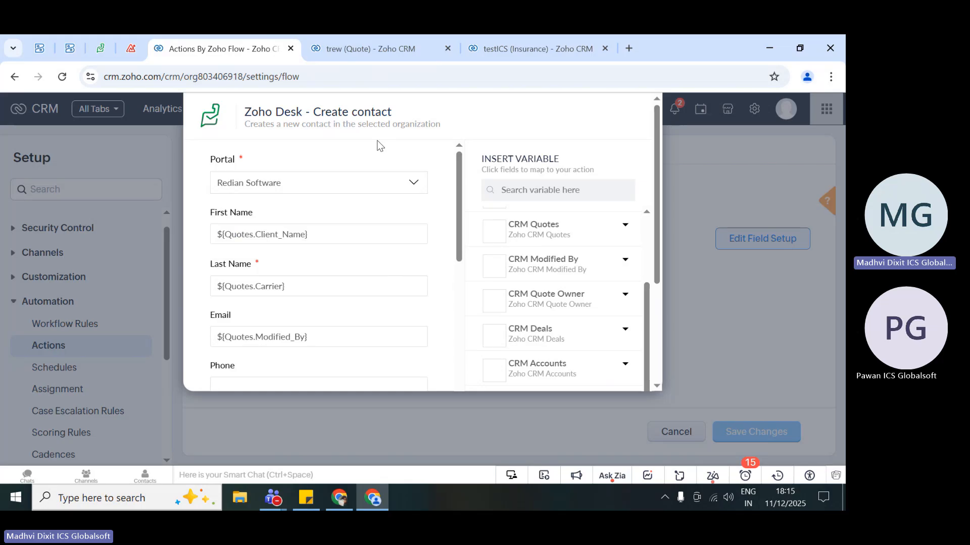
scroll(487, 253, "down", 3)
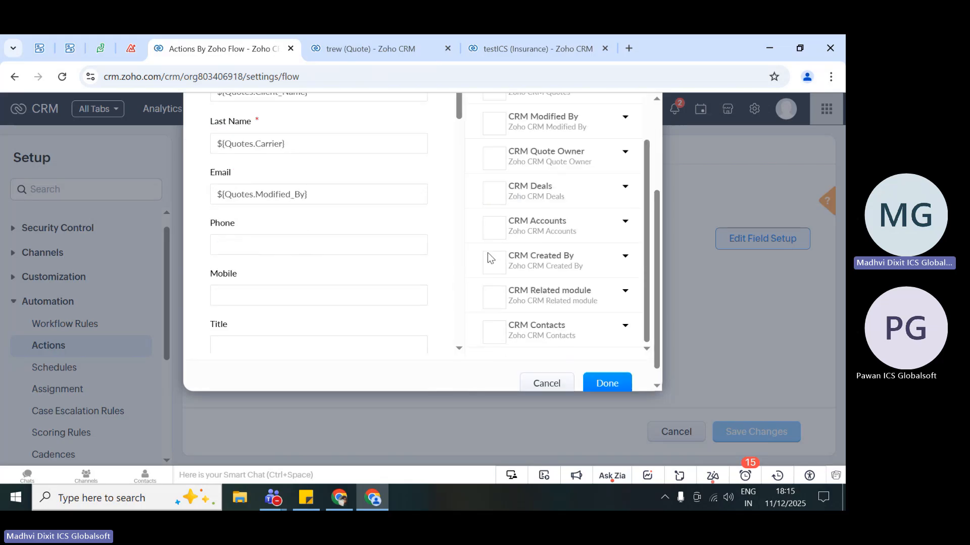
scroll(487, 252, "down", 1)
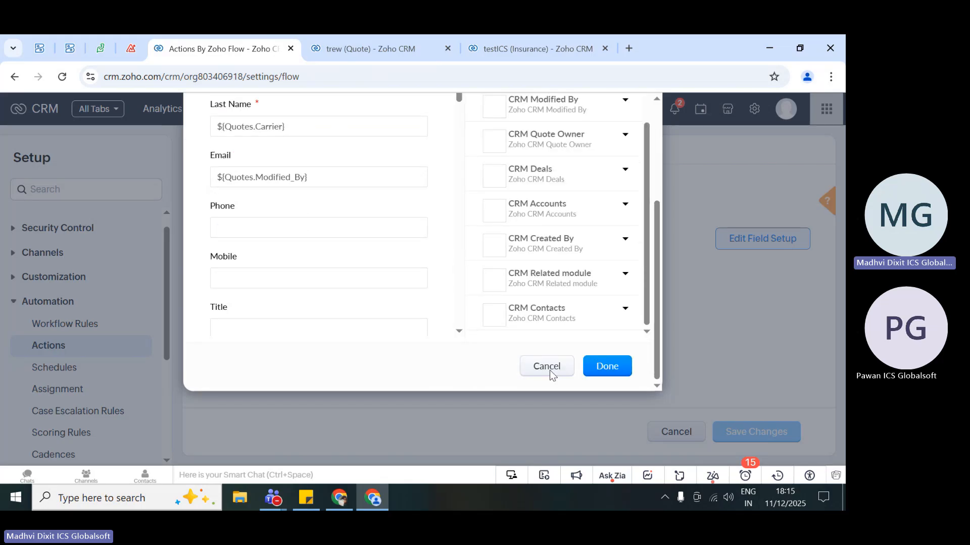
left_click(546, 367)
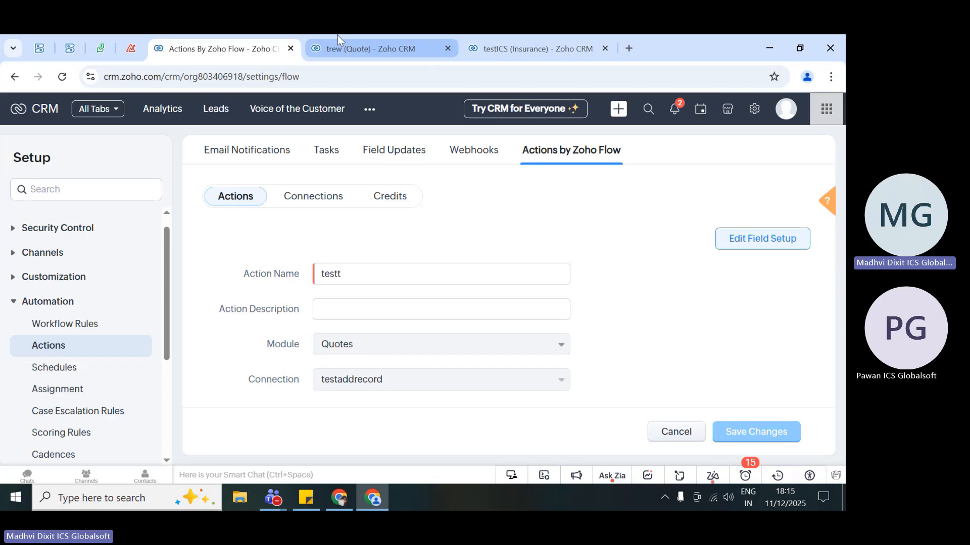
- Check the trew quote's timeline history for the testt flow action and task entries from the QuotsICS rule
left_click(338, 35)
left_click(263, 196)
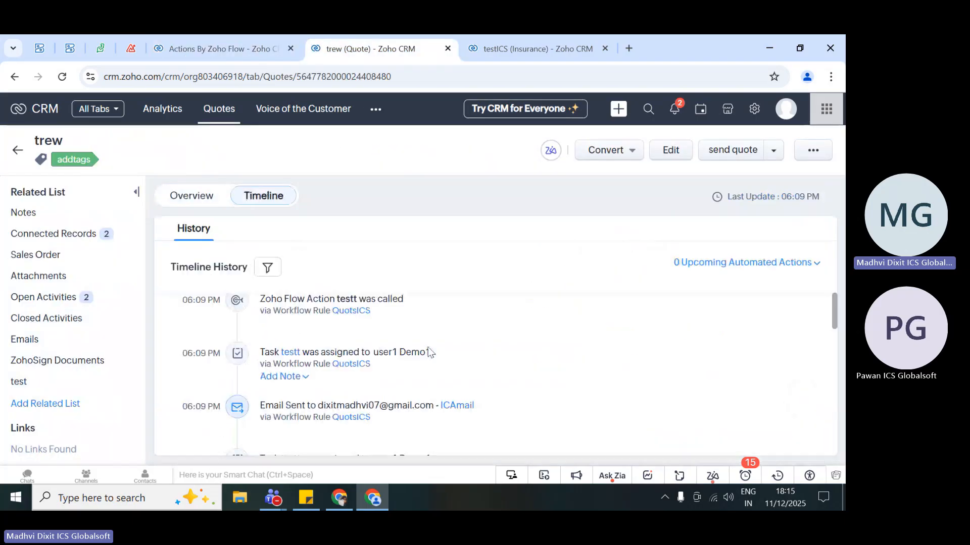
left_click_drag(328, 381, 253, 353)
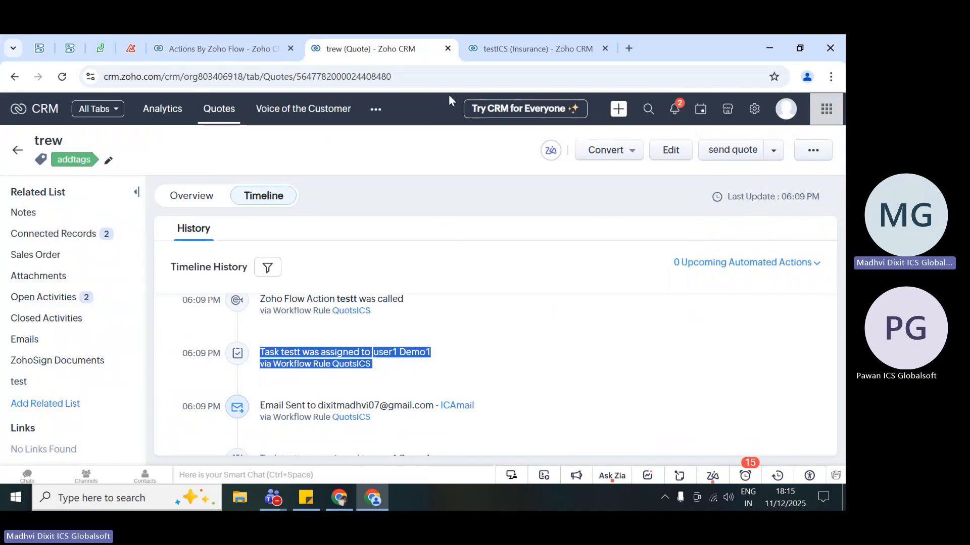
- Check the Zoho Flow connections and the credit details, including this month's unused and used credits
left_click(222, 41)
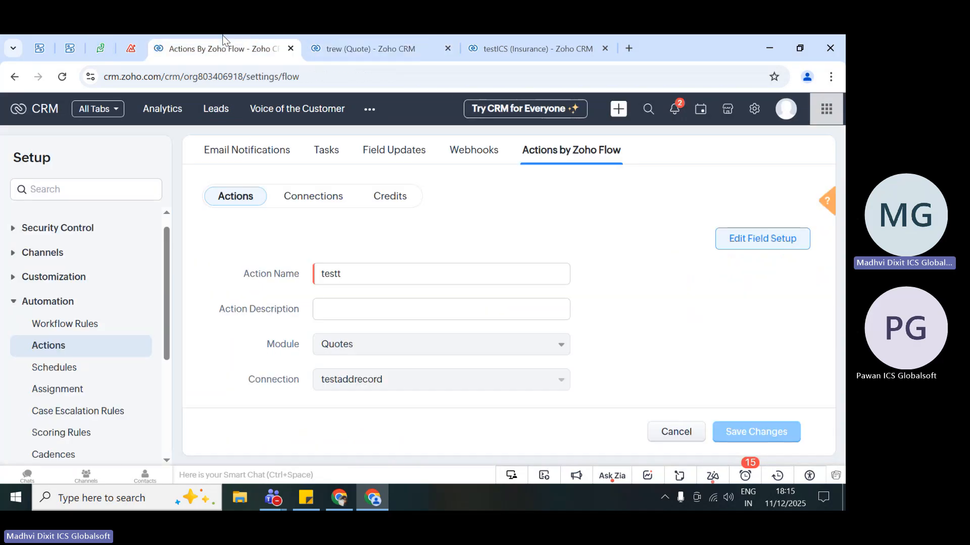
left_click(312, 197)
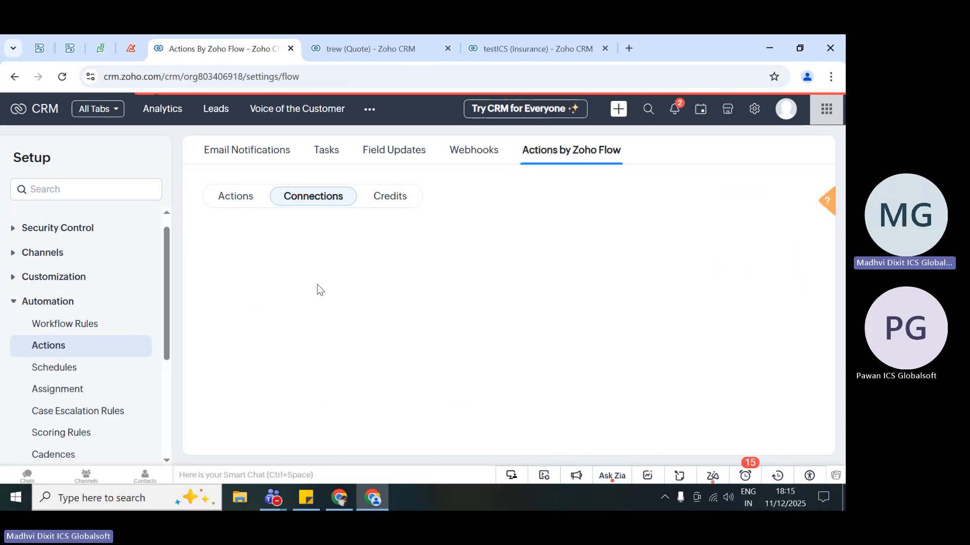
left_click(389, 197)
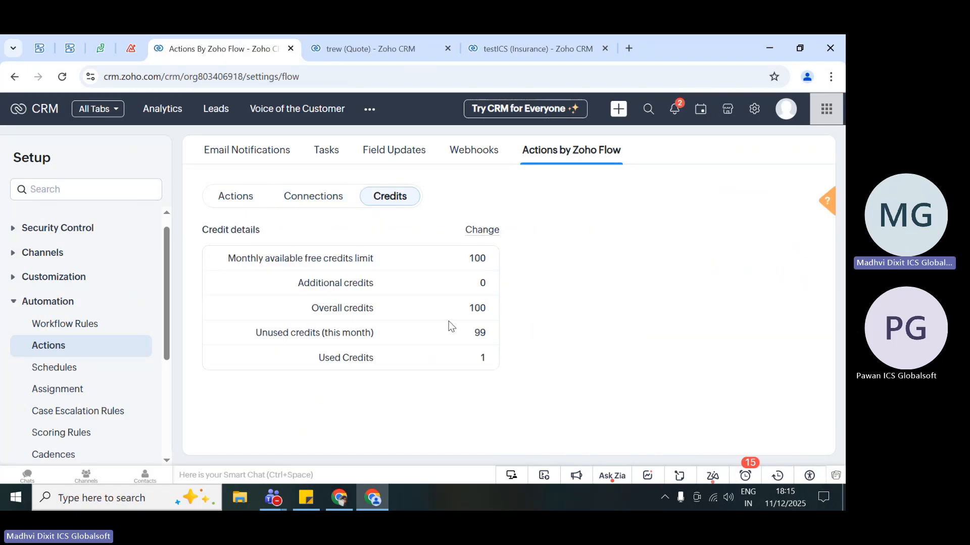
left_click_drag(248, 337, 489, 339)
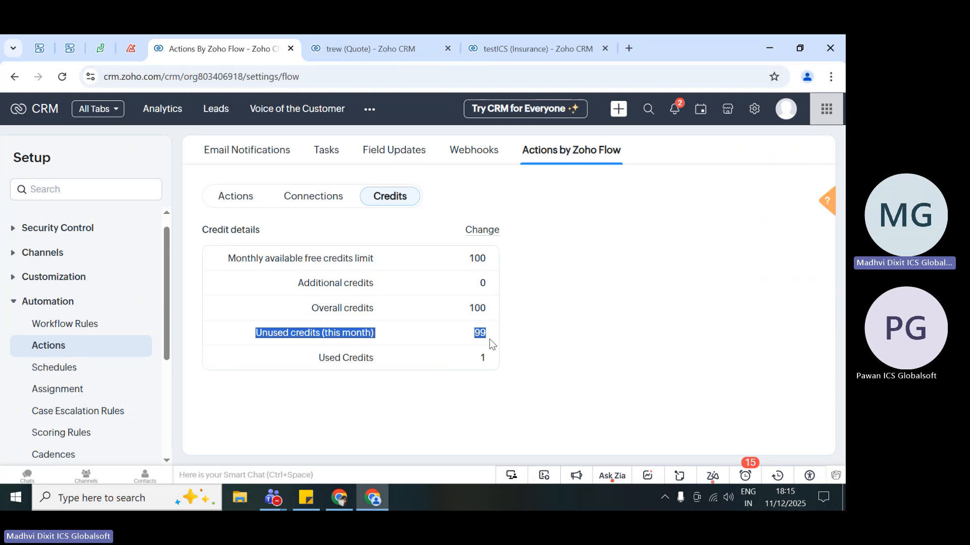
left_click(494, 337)
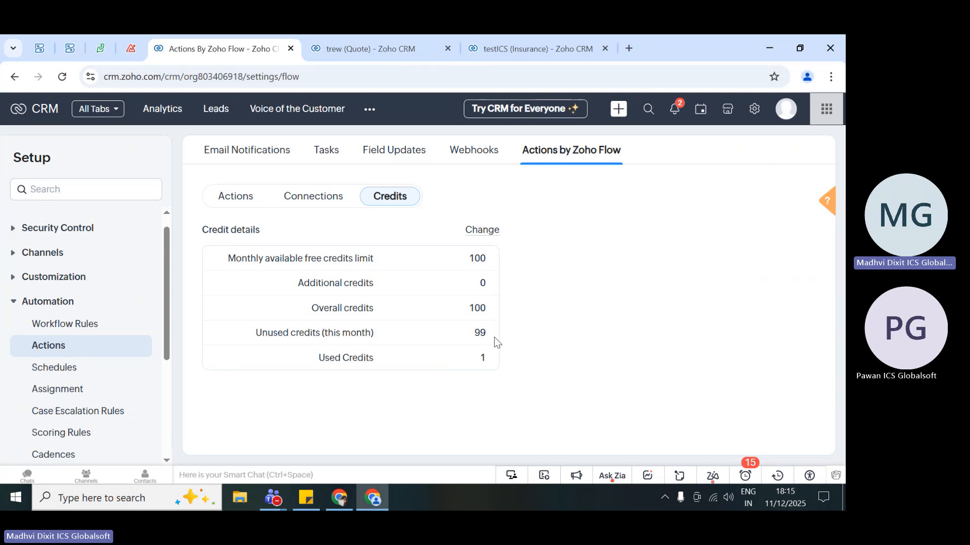
left_click_drag(460, 259, 488, 359)
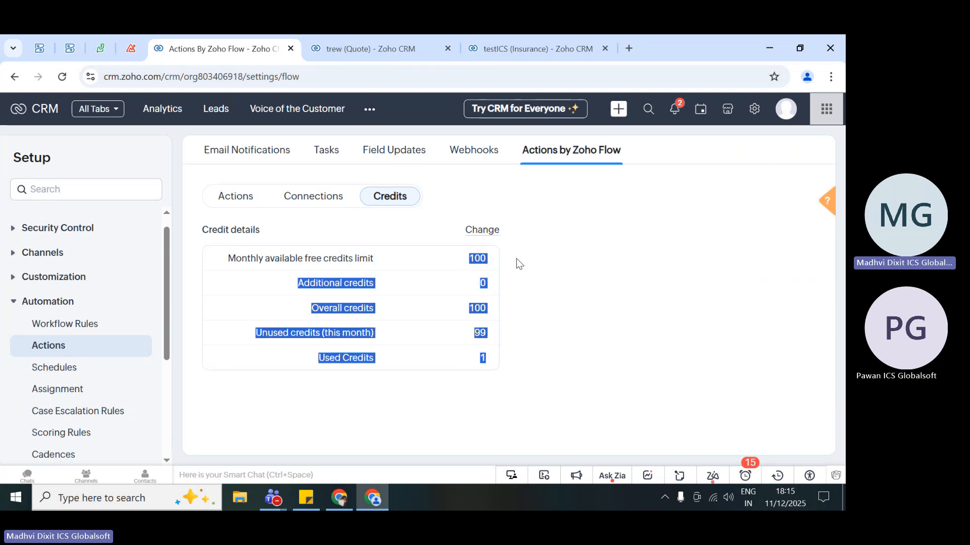
left_click(516, 260)
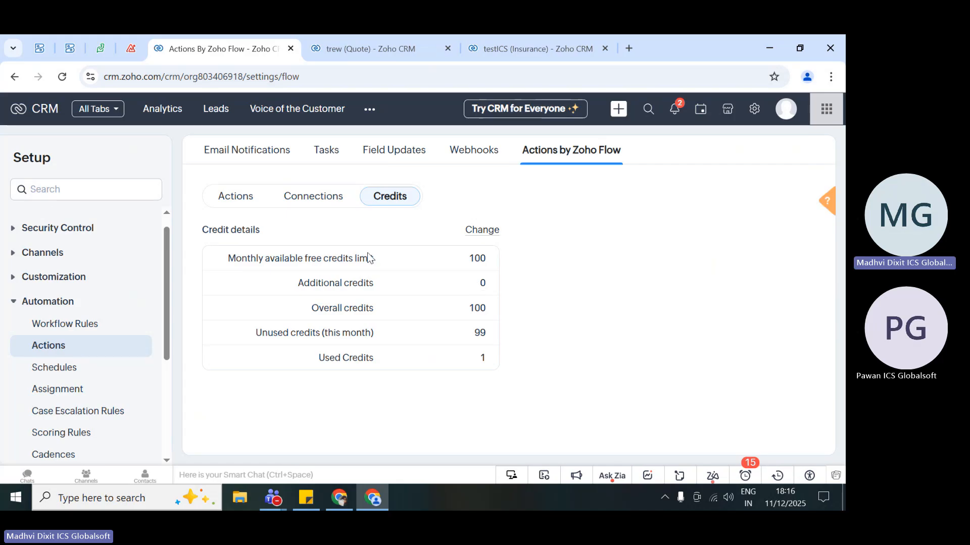
- Open the email notifications list, glance at the trew quote and the testICS insurance record, and return to the list
left_click(232, 150)
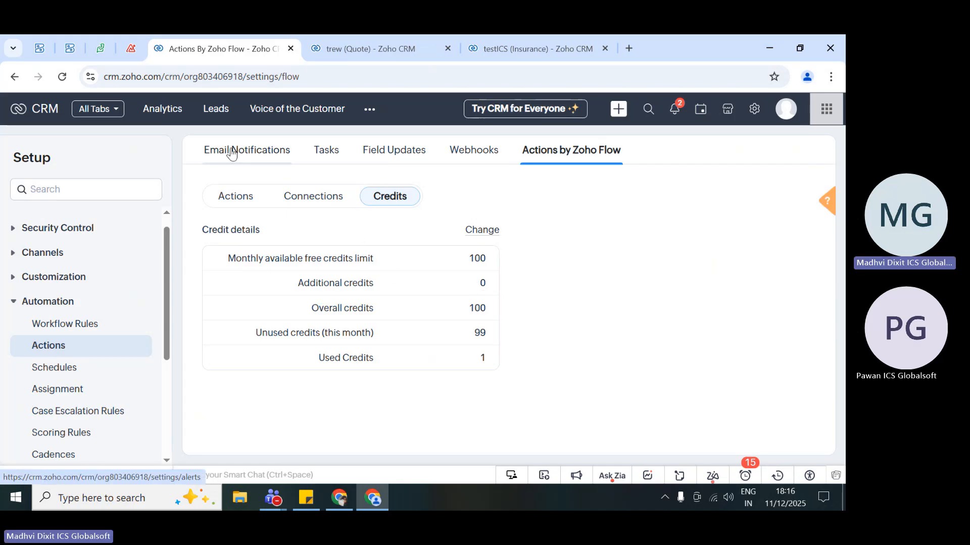
left_click(363, 35)
left_click(490, 35)
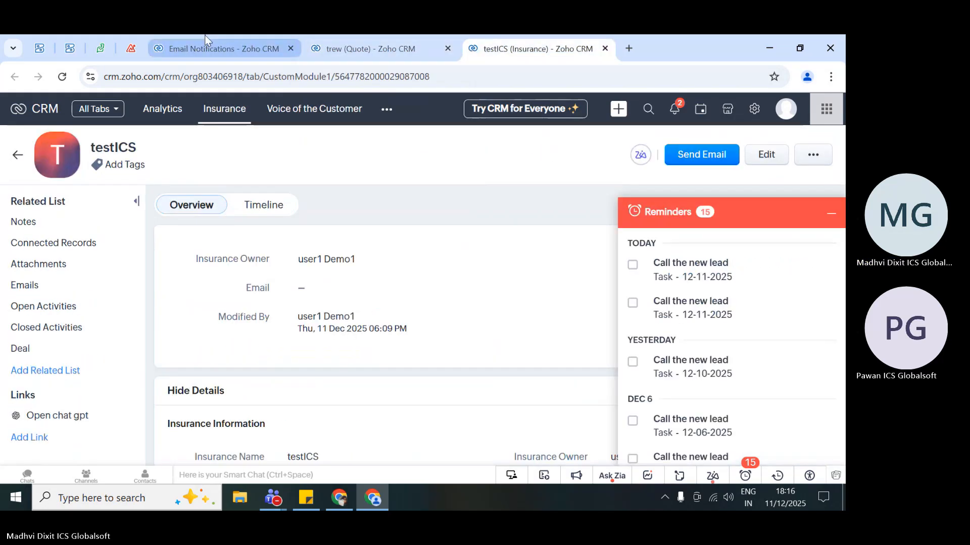
left_click(204, 35)
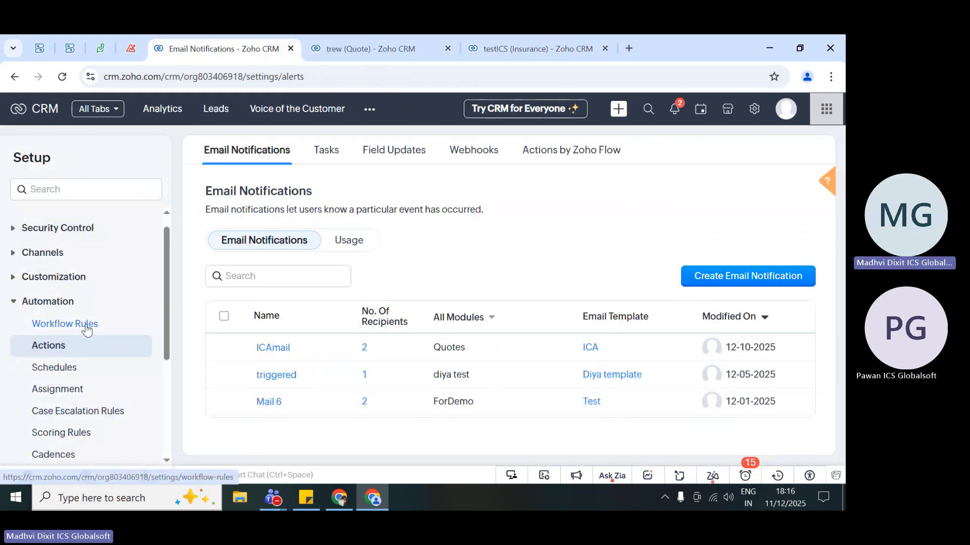
- Search the workflow rules for "ics" and open the QuotsICS rule
left_click(70, 330)
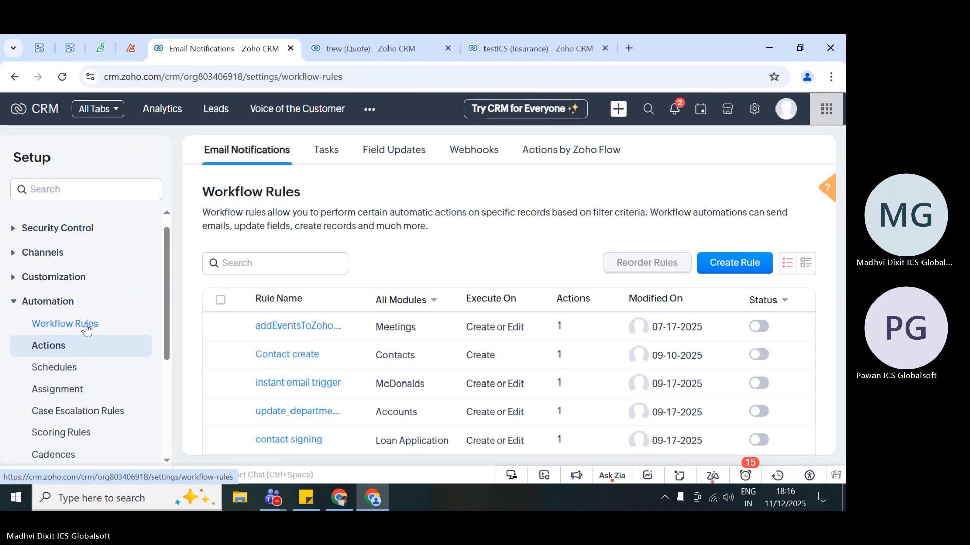
left_click(296, 334)
type("ics")
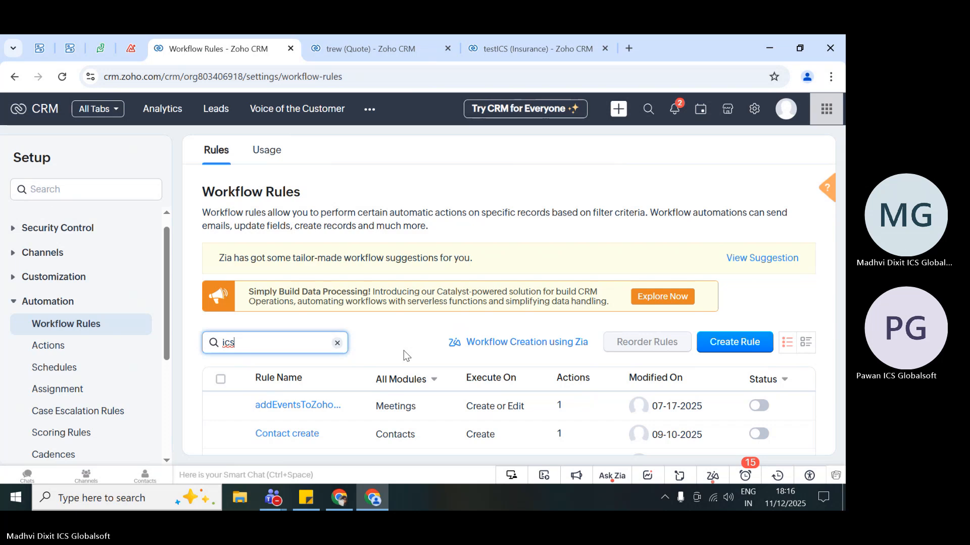
left_click(276, 407)
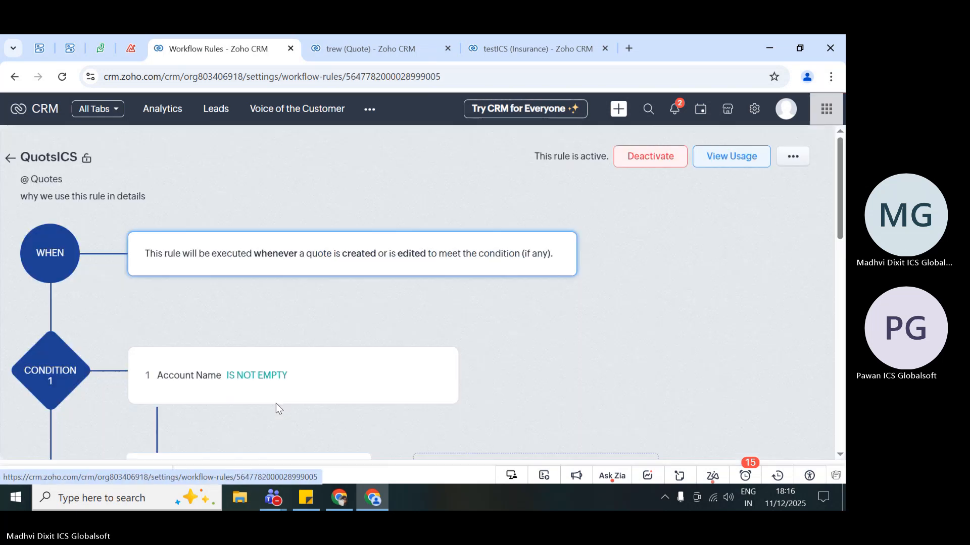
- Start adding an Execute Circuit instant action under Condition 1 and look through the available circuits
scroll(276, 403, "down", 4)
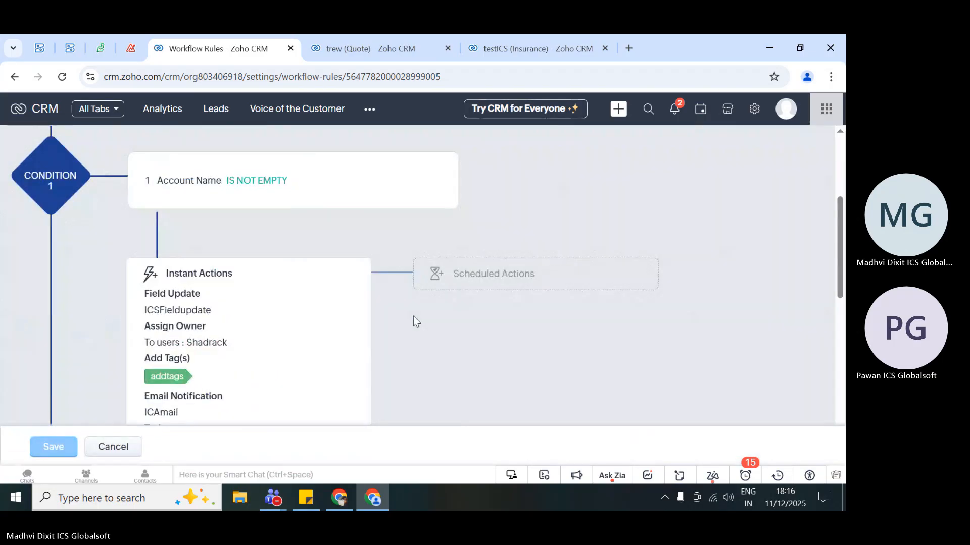
scroll(274, 325, "down", 5)
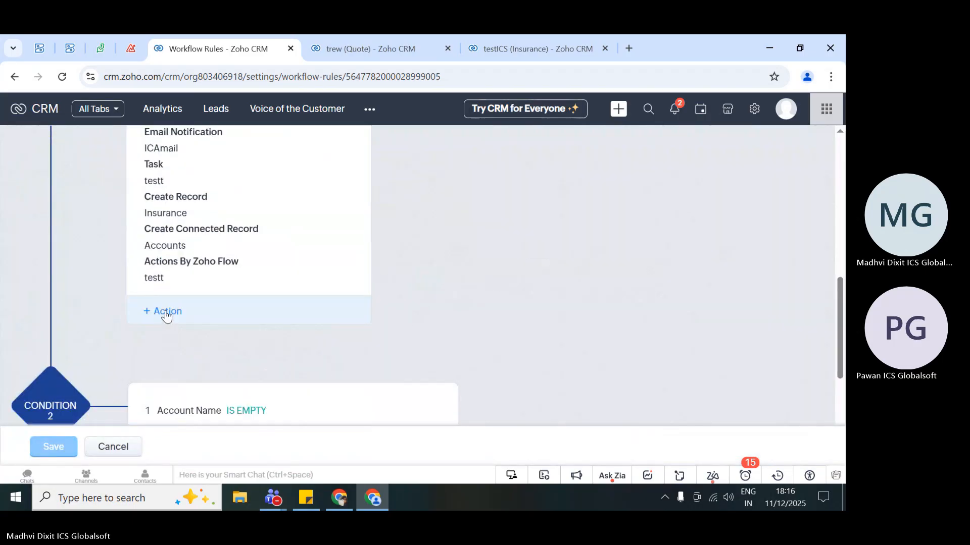
left_click(166, 314)
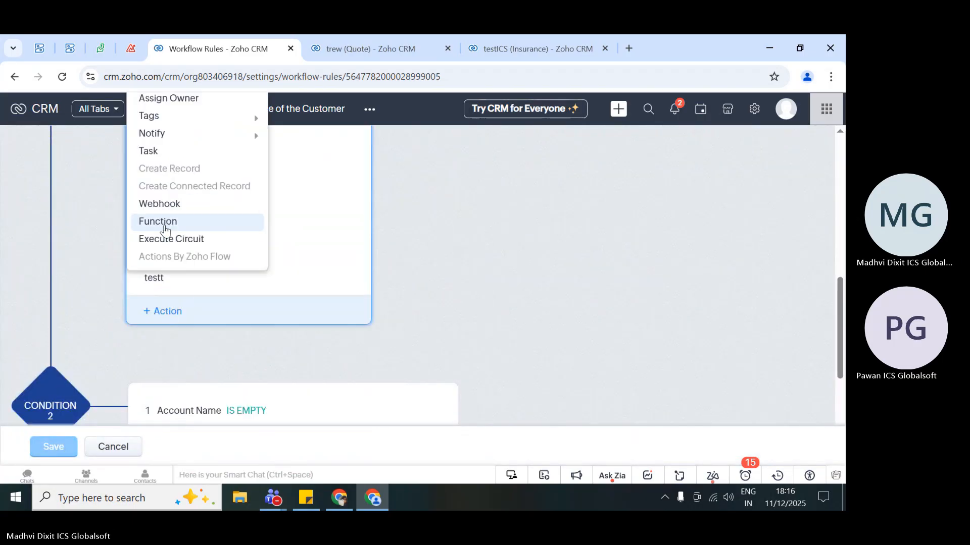
left_click(204, 240)
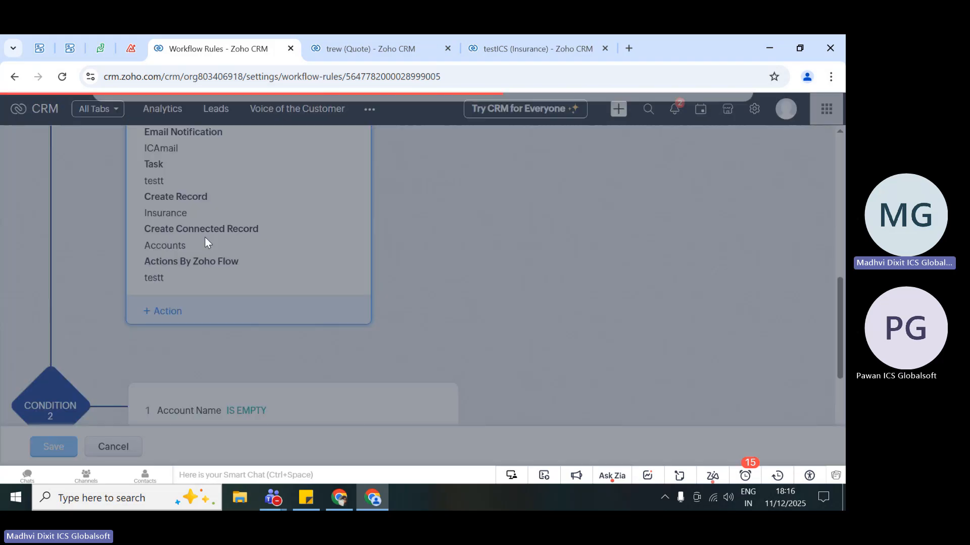
scroll(368, 308, "down", 5)
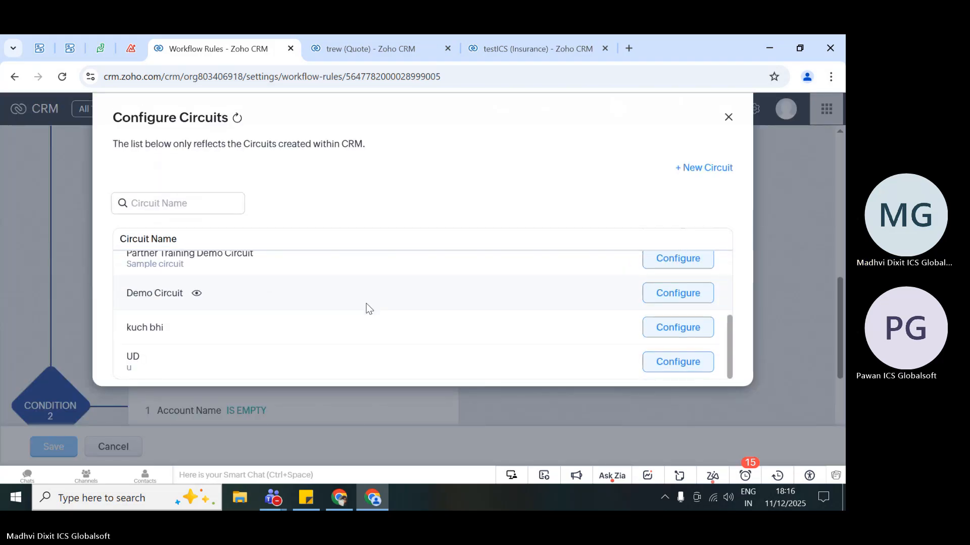
scroll(368, 309, "up", 5)
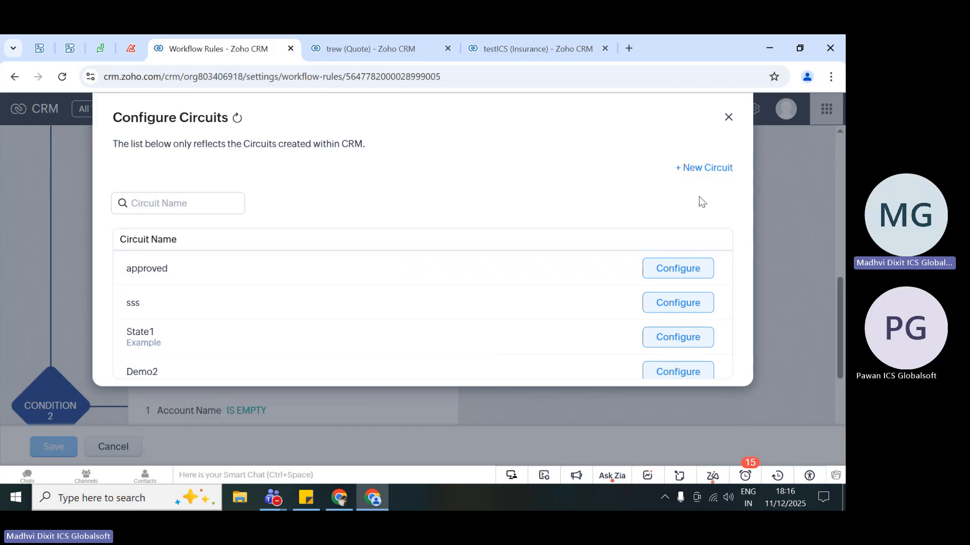
- Create a new circuit named tesics for the Condition 1 instant action
left_click(711, 169)
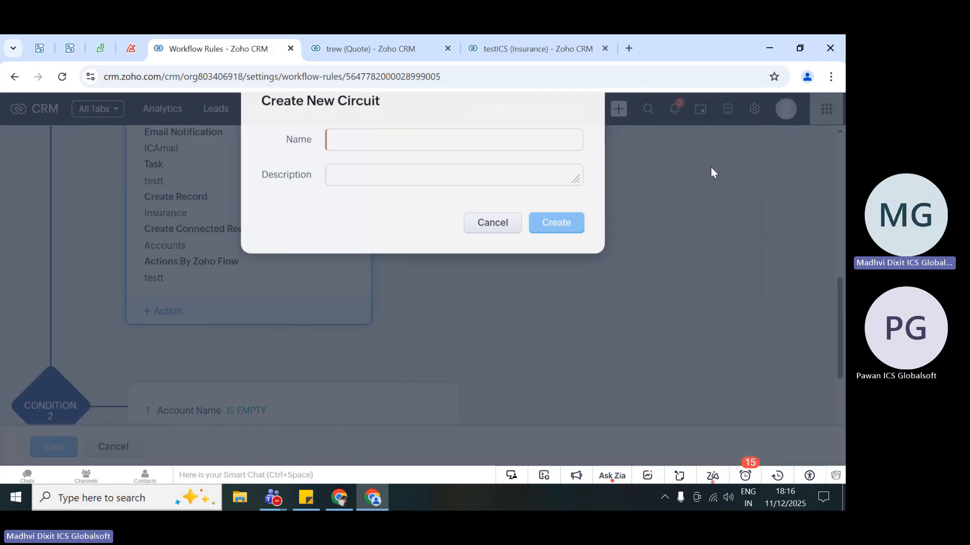
type("tesics")
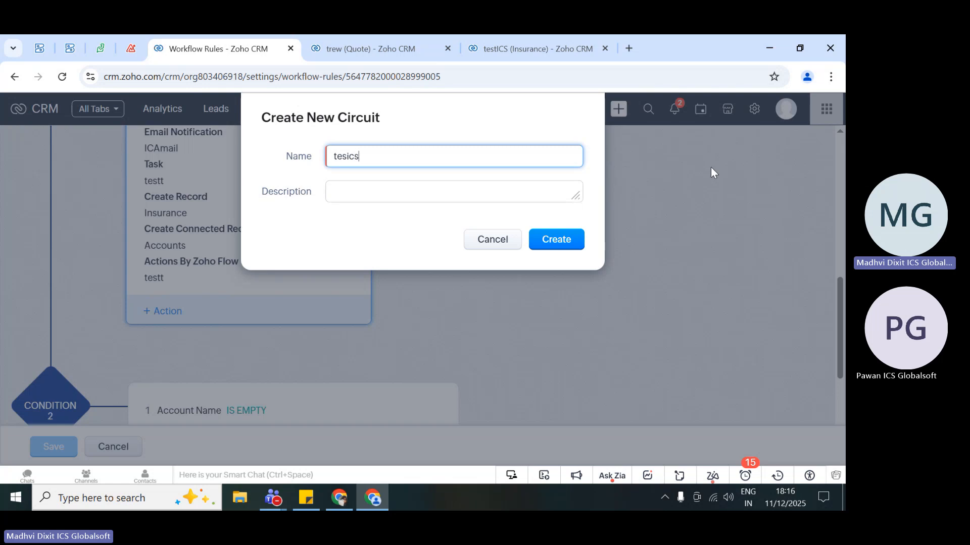
left_click(561, 243)
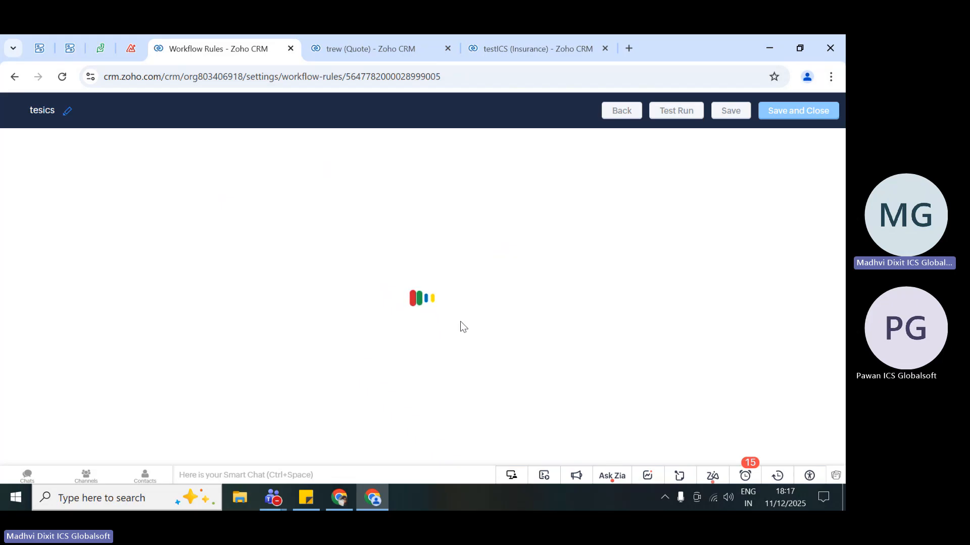
mouse_move(388, 49)
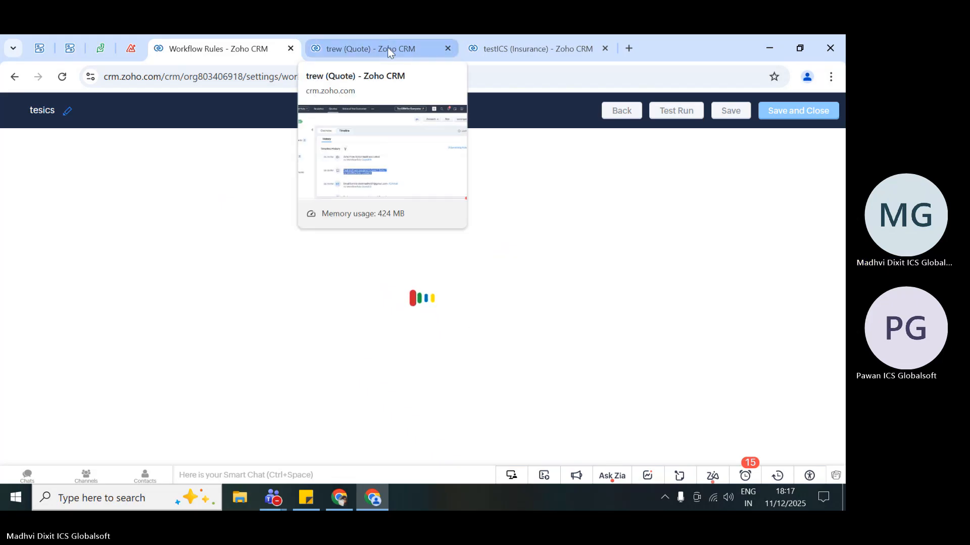
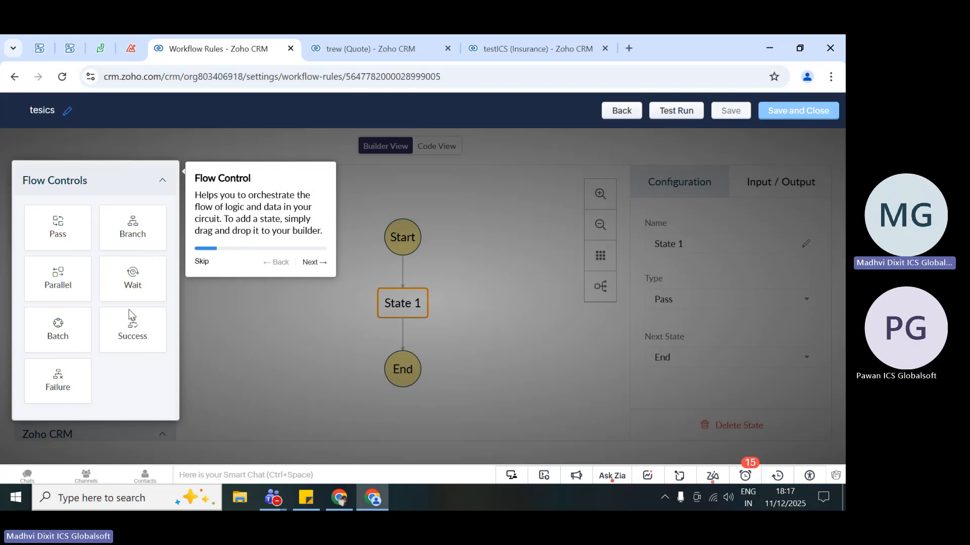
- Go through the circuit builder's introductory tour from Flow Control to Code View and finish it
left_click(311, 264)
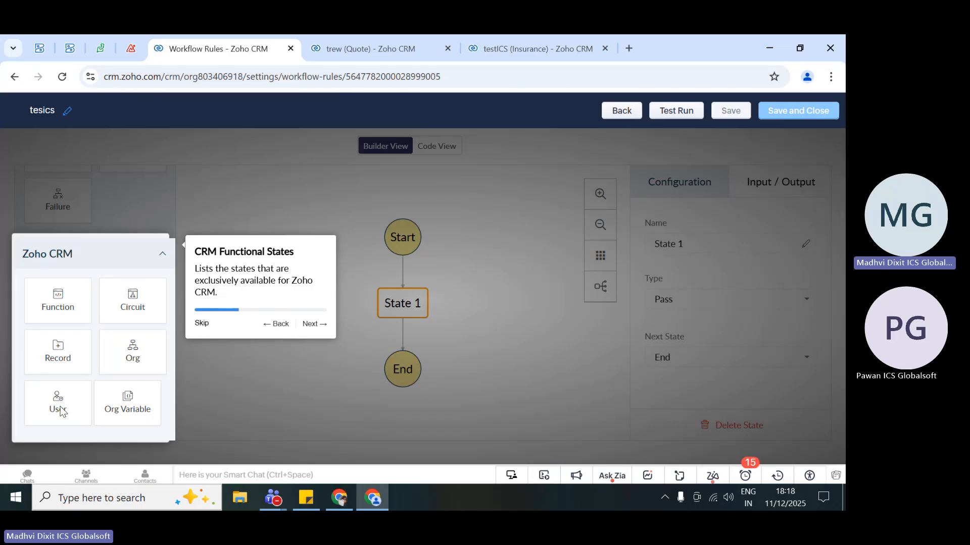
left_click(311, 324)
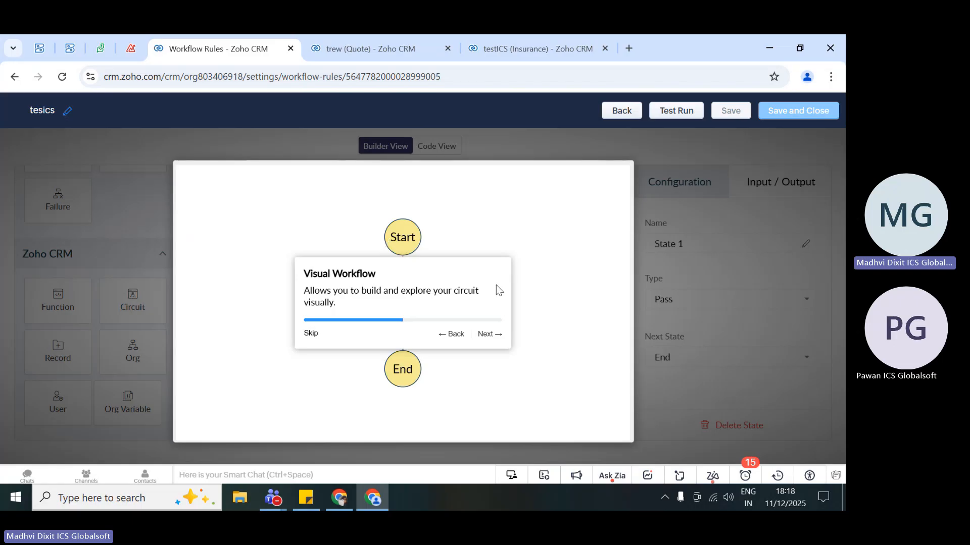
left_click(488, 335)
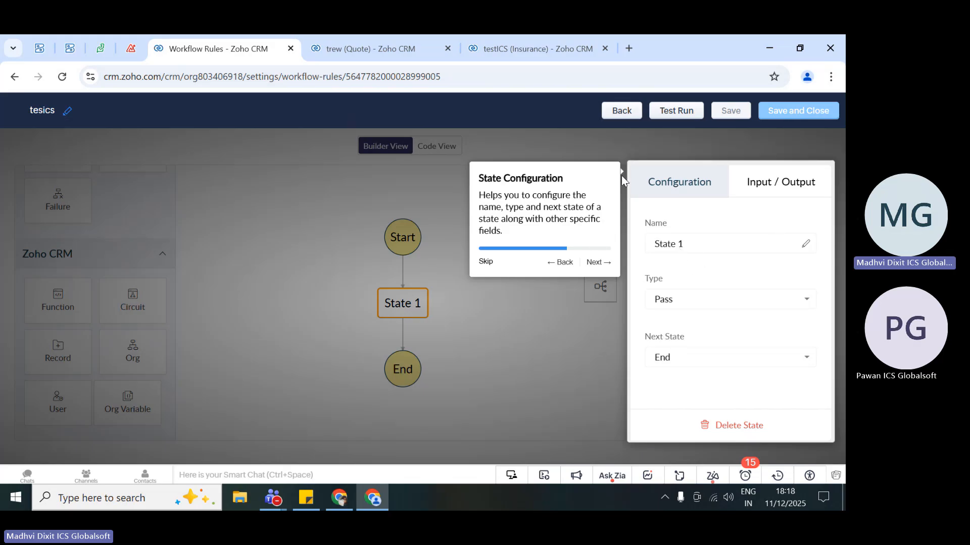
left_click(598, 263)
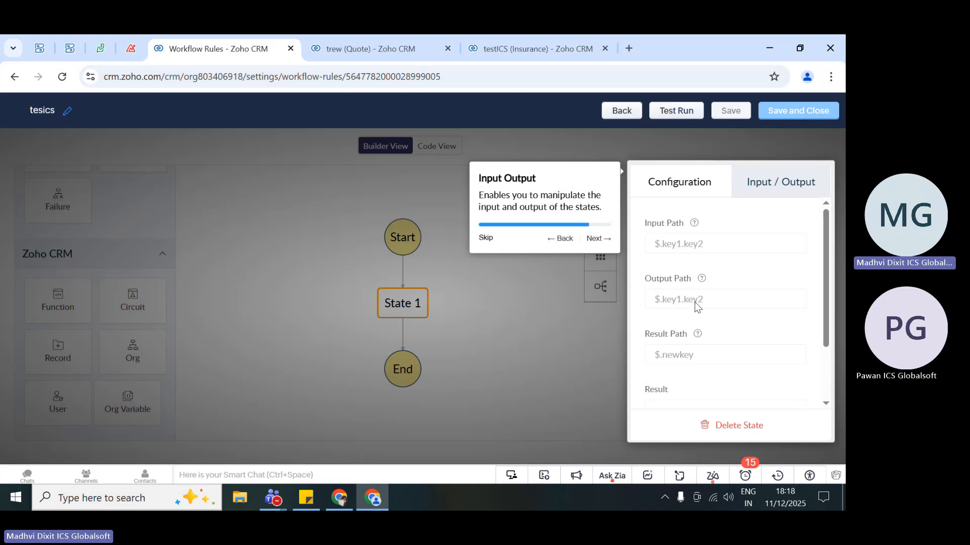
left_click(599, 240)
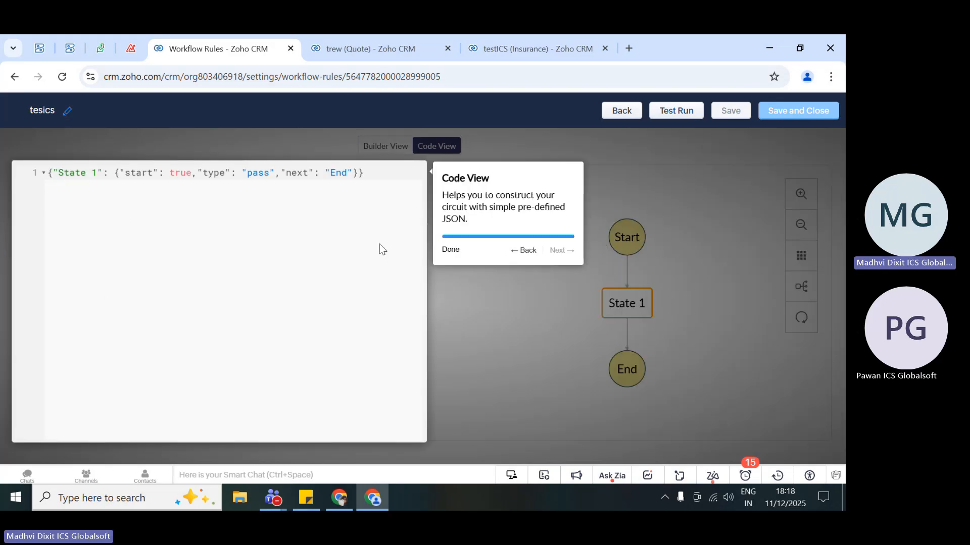
left_click(450, 249)
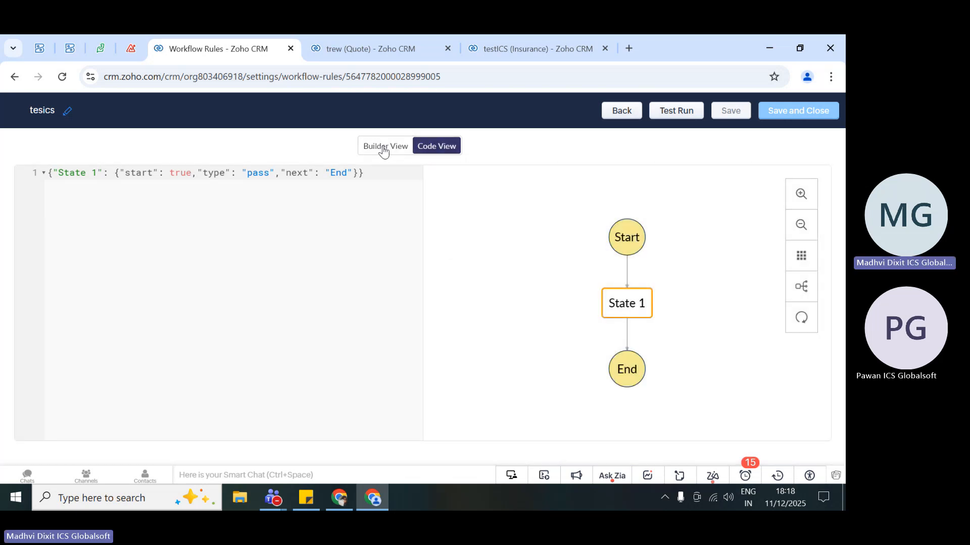
- Compare the tesics circuit's Builder View with its Code View, examining the JSON definition of State 1, and return to Builder View
left_click(383, 148)
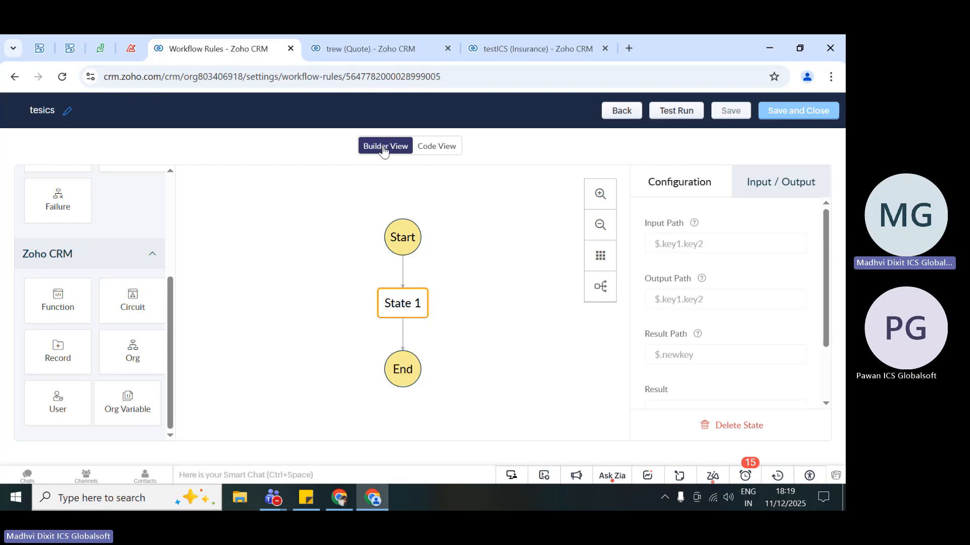
scroll(131, 300, "up", 3)
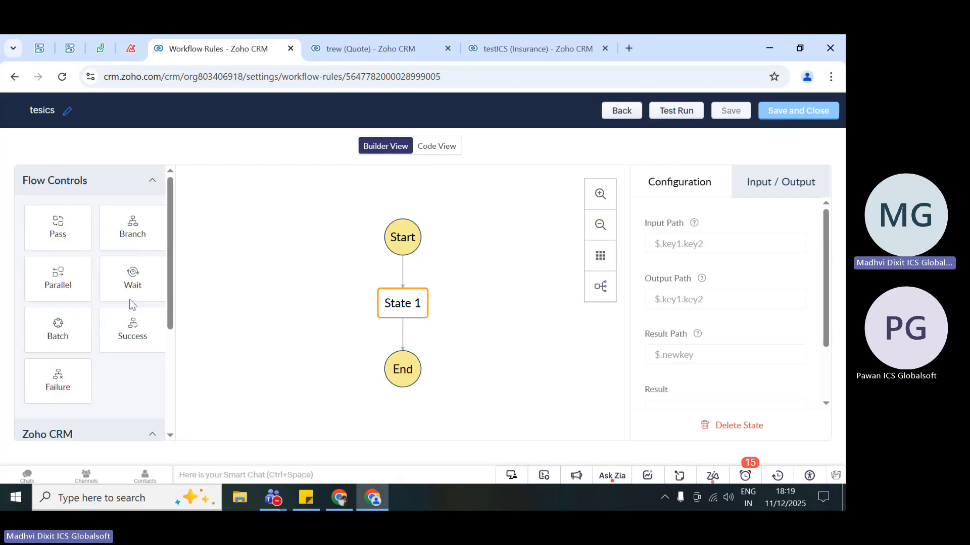
left_click(445, 147)
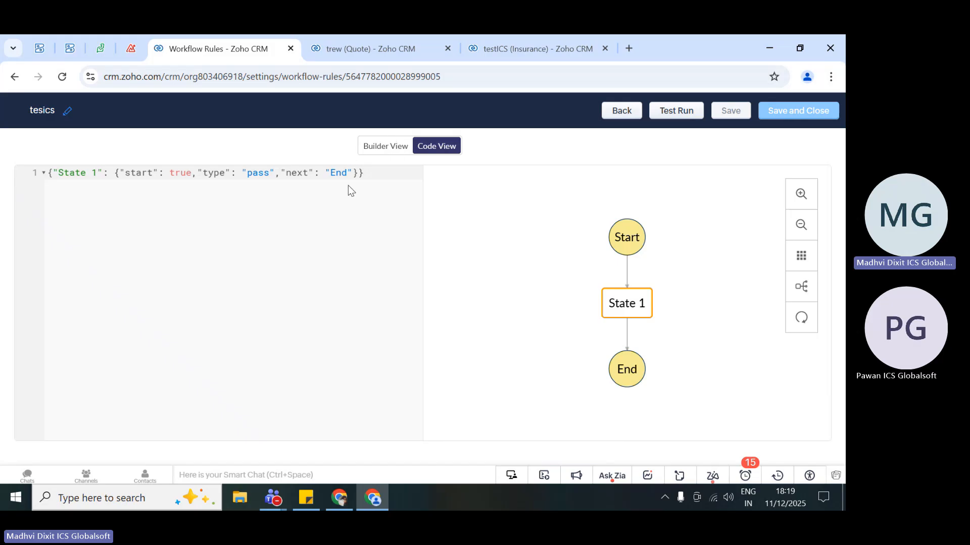
left_click_drag(377, 173, 38, 171)
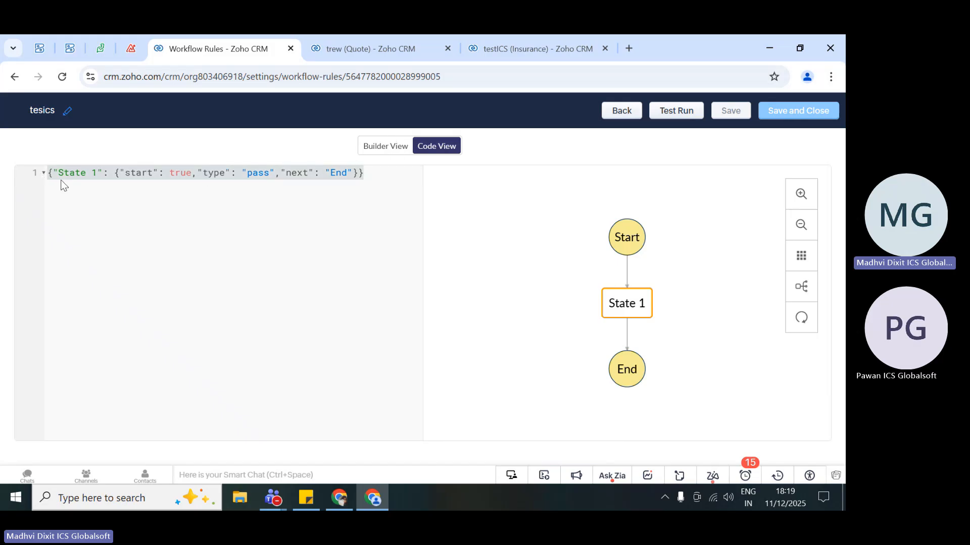
left_click(111, 176)
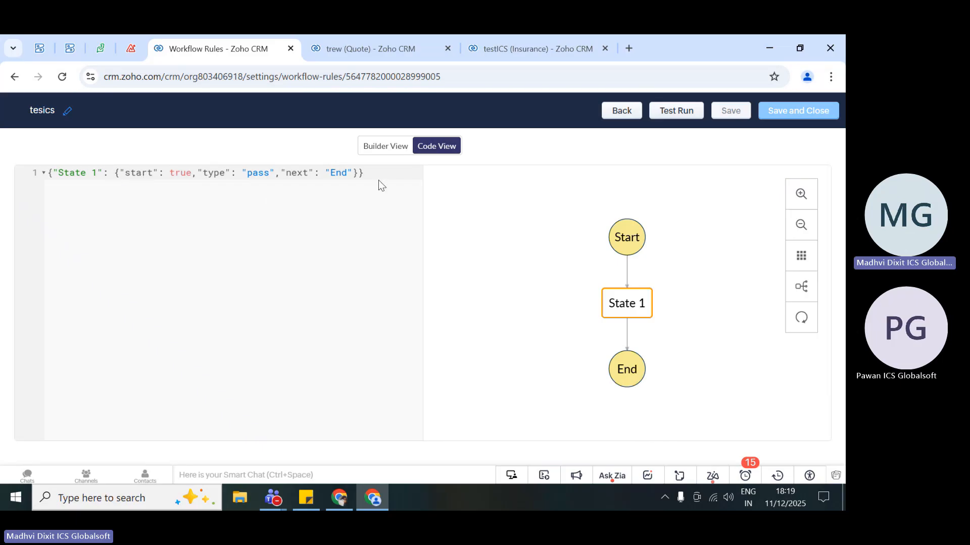
left_click(386, 146)
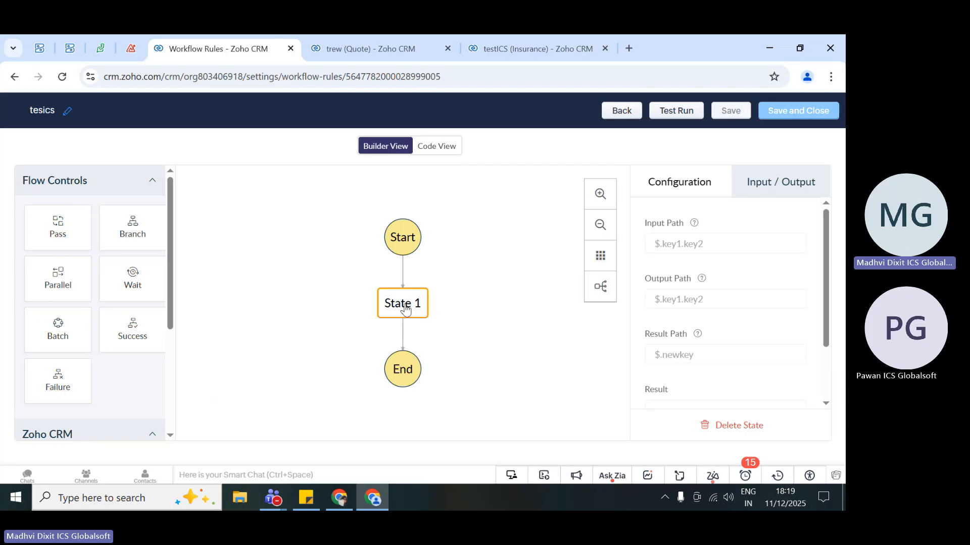
- Look through the Flow Controls and Zoho CRM states available for the circuit
scroll(91, 344, "down", 4)
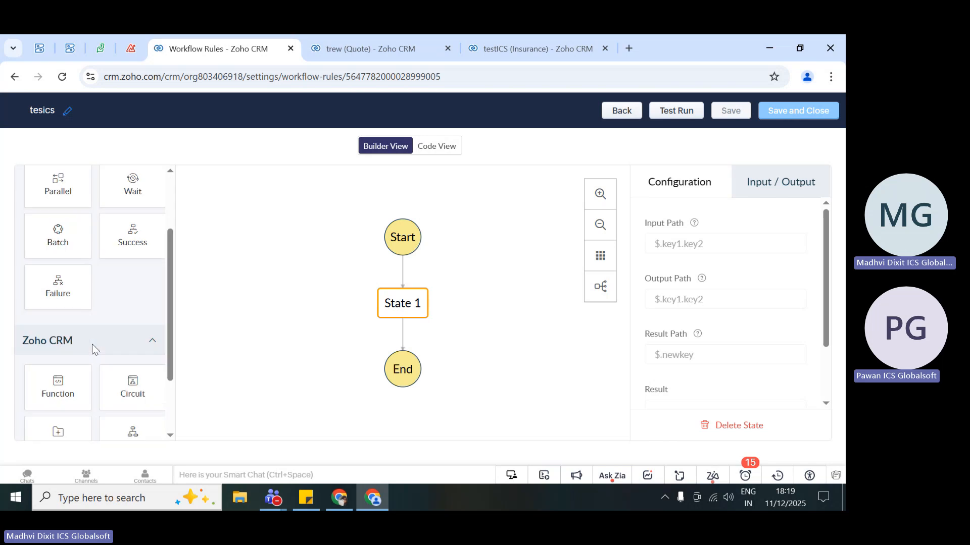
scroll(104, 280, "up", 4)
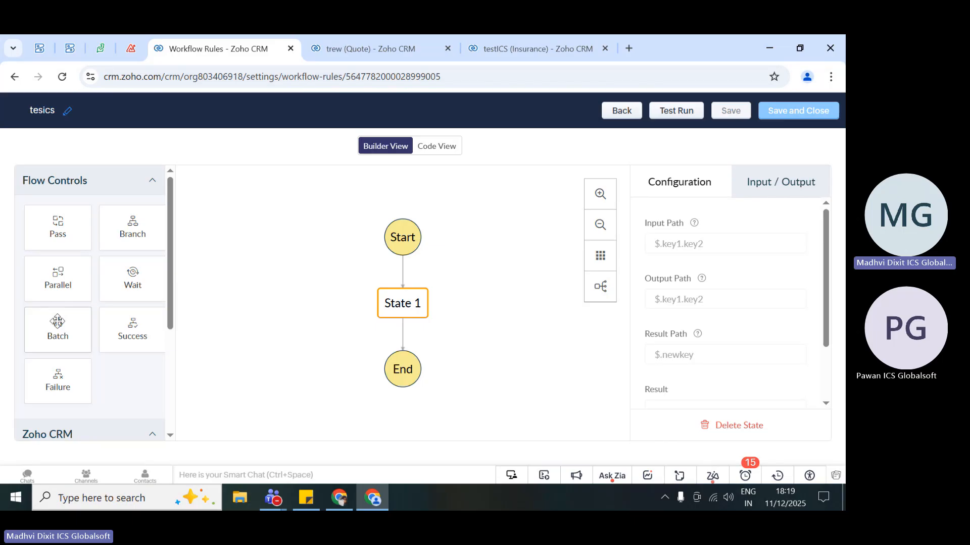
scroll(71, 361, "down", 1)
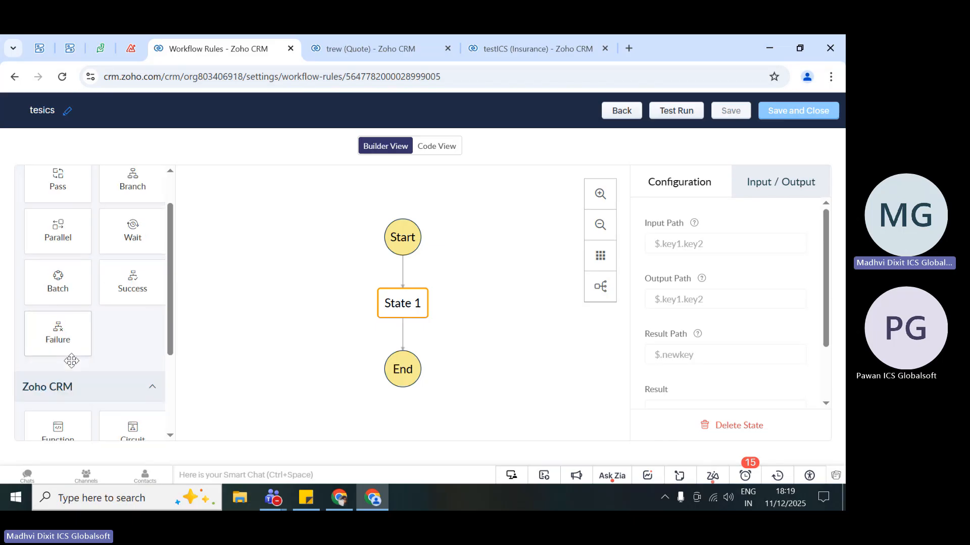
scroll(71, 361, "down", 1)
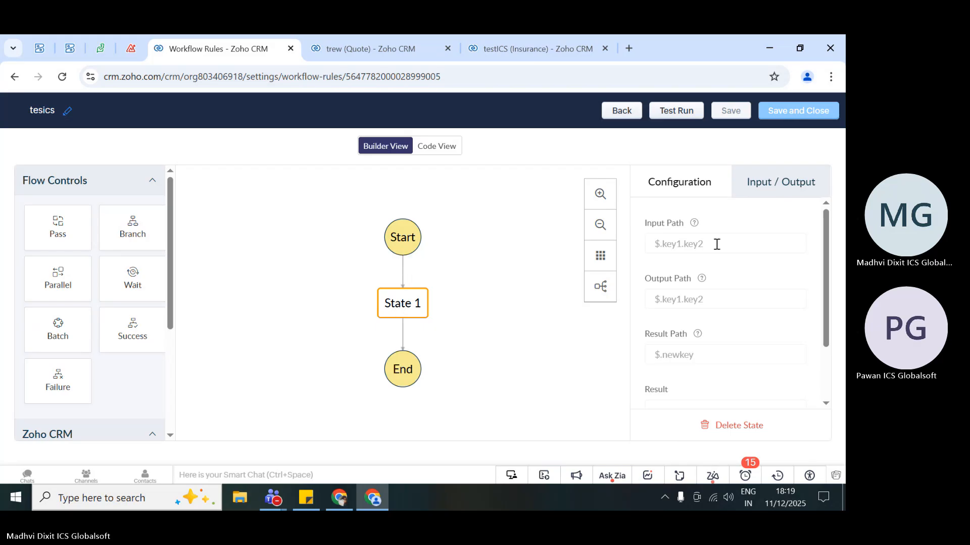
scroll(684, 329, "down", 2)
scroll(684, 329, "up", 2)
left_click(687, 248)
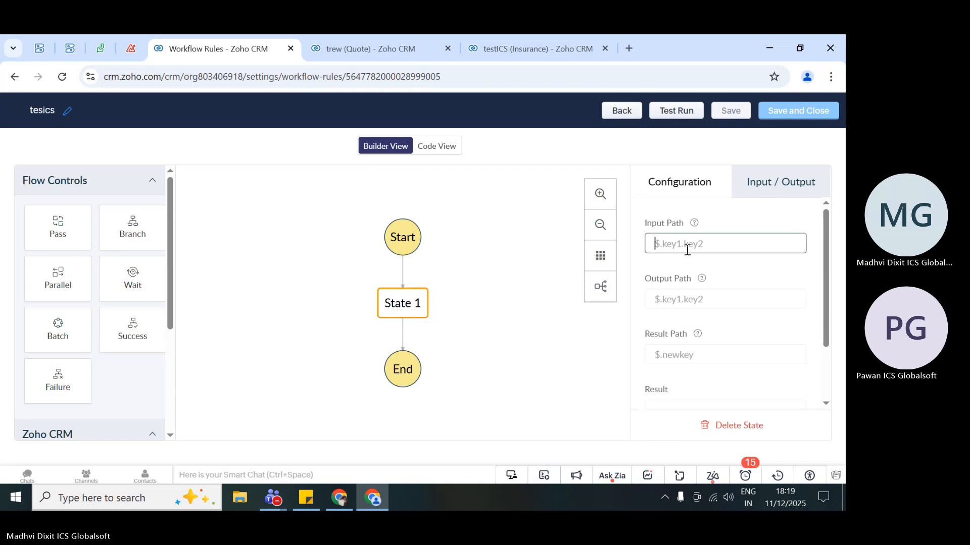
type("$")
key("BackSpace")
type("$")
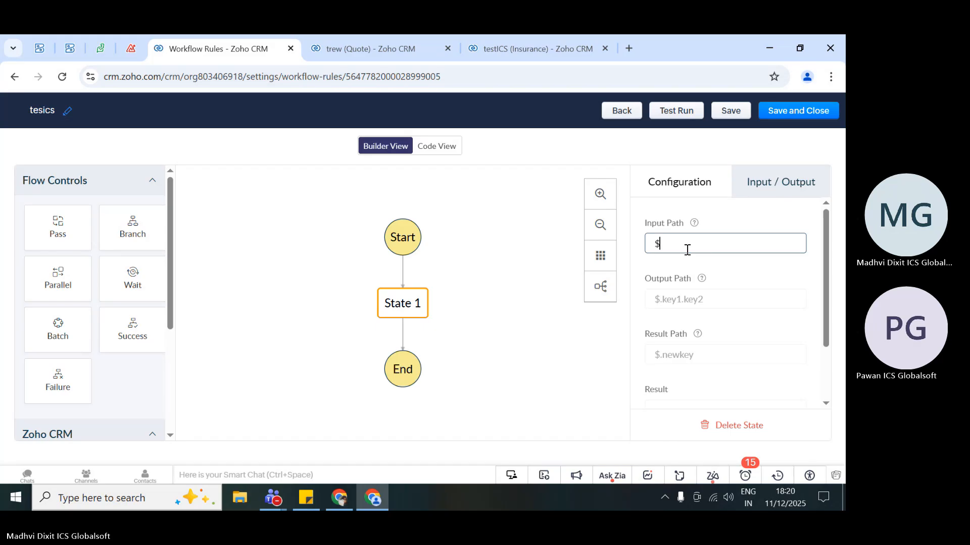
key("BackSpace")
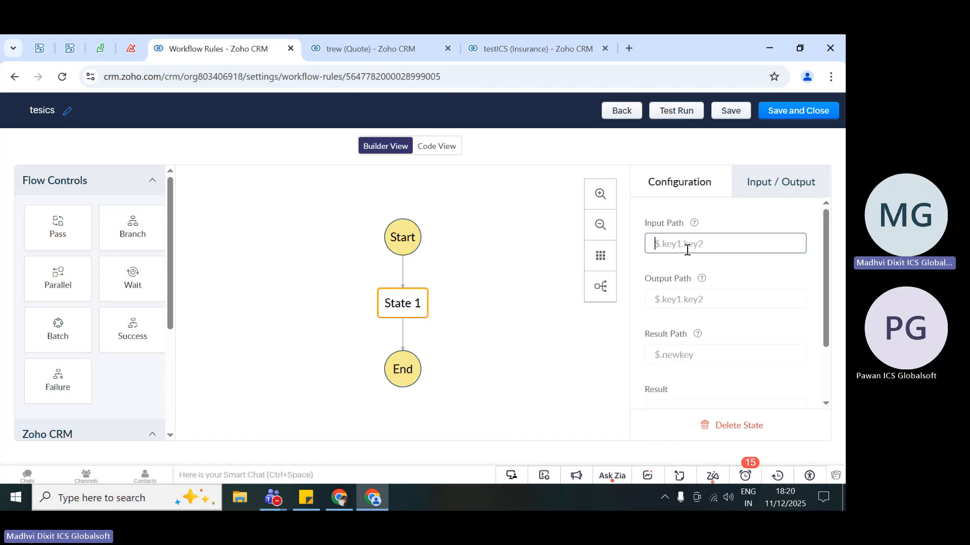
- Examine State 1's input/output and configuration settings, including the available state types, leaving the type unchanged
scroll(103, 370, "down", 3)
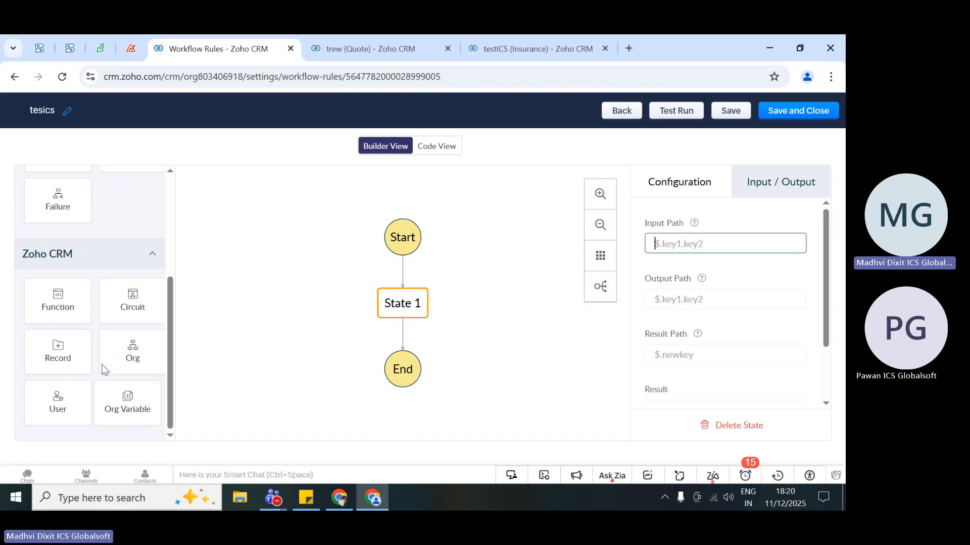
scroll(103, 369, "up", 3)
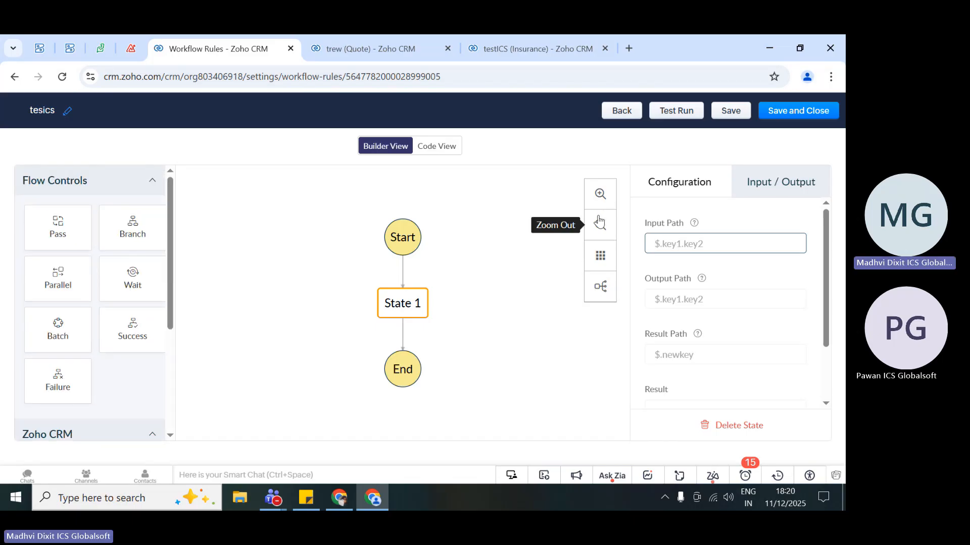
left_click(765, 177)
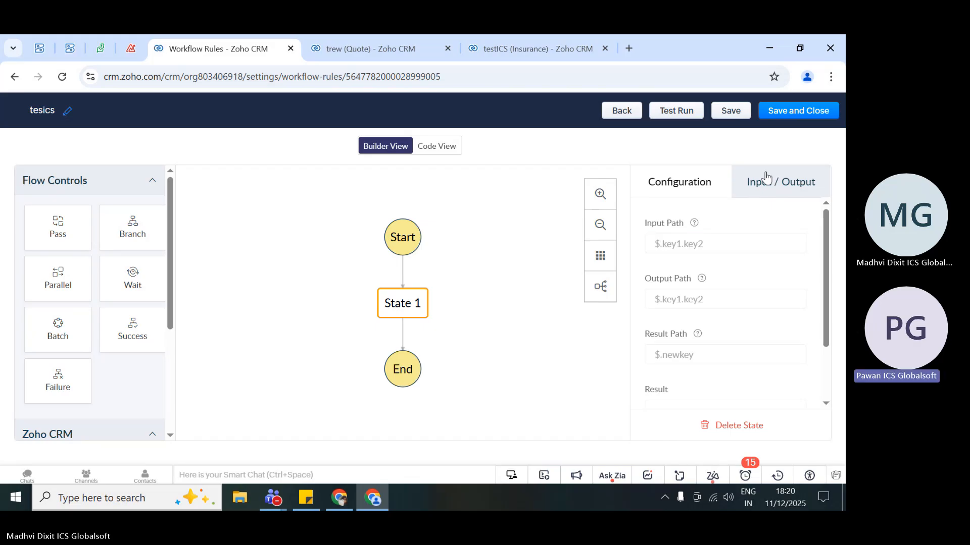
left_click(709, 181)
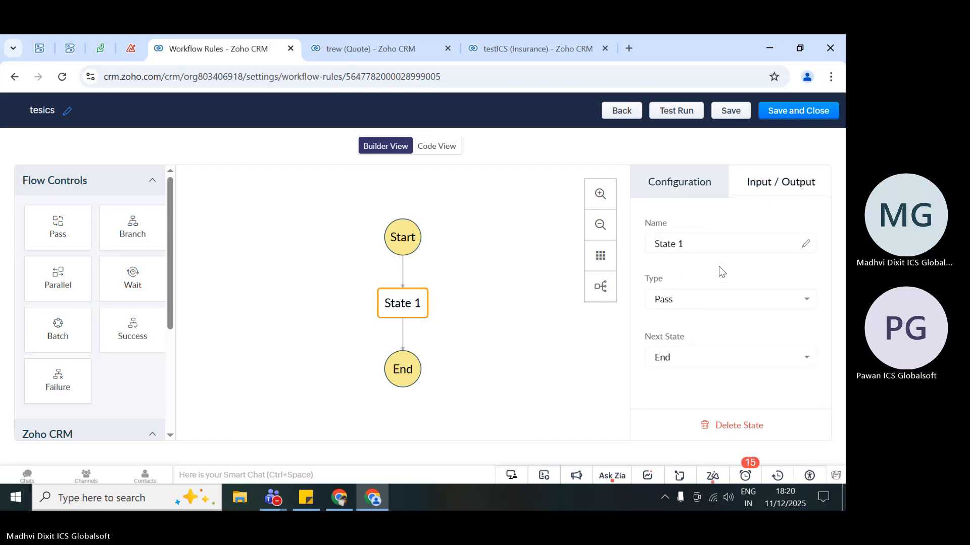
left_click(695, 299)
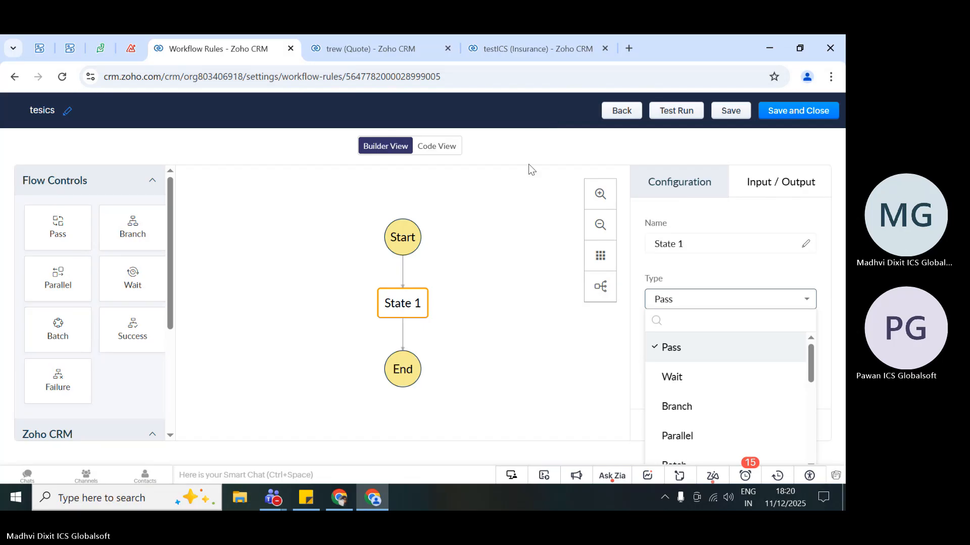
left_click(515, 277)
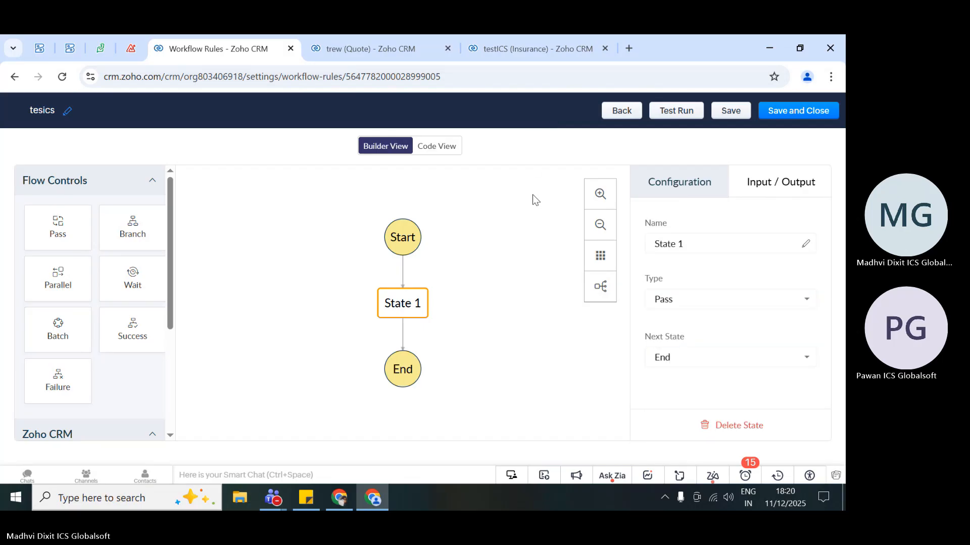
- Save and close the tesics circuit and configure it as the Condition 1 Execute Circuit action
left_click(817, 115)
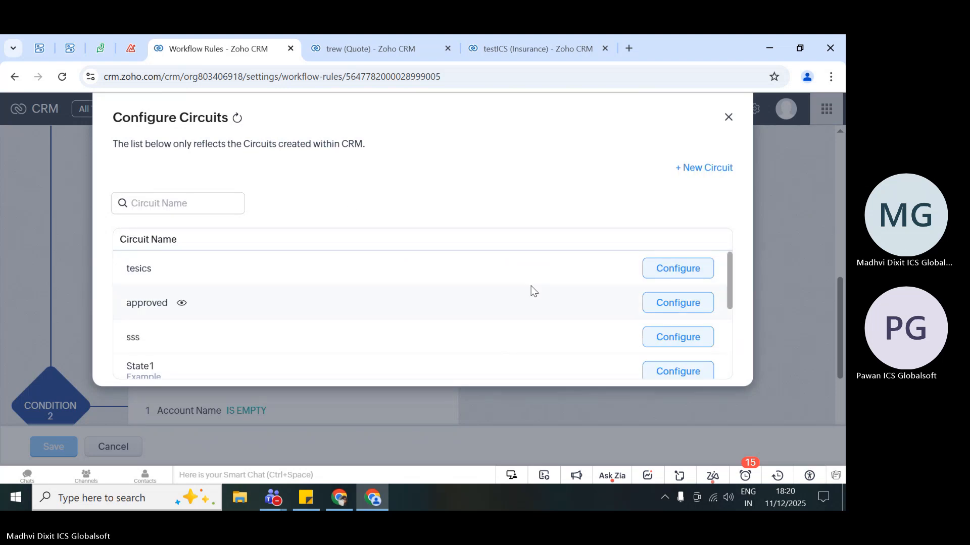
scroll(531, 287, "down", 5)
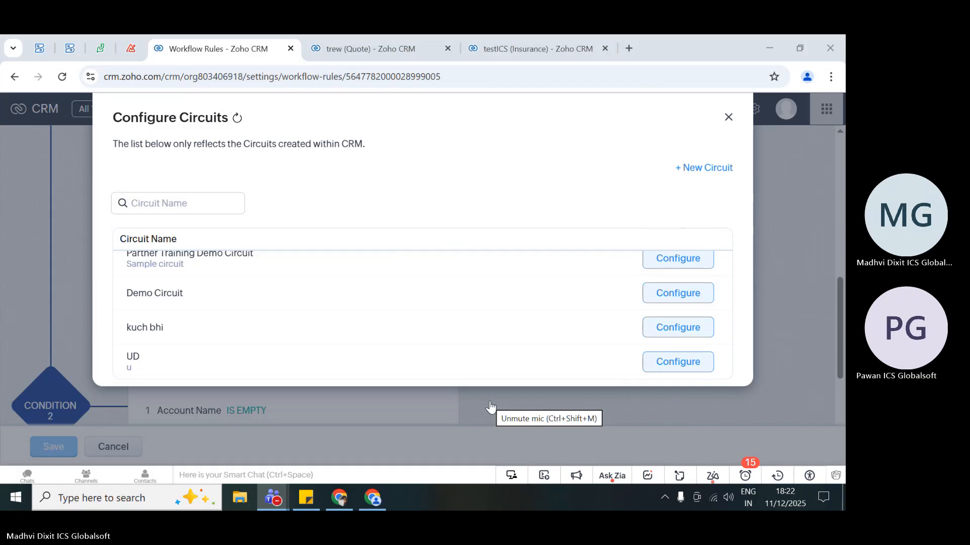
scroll(444, 303, "up", 5)
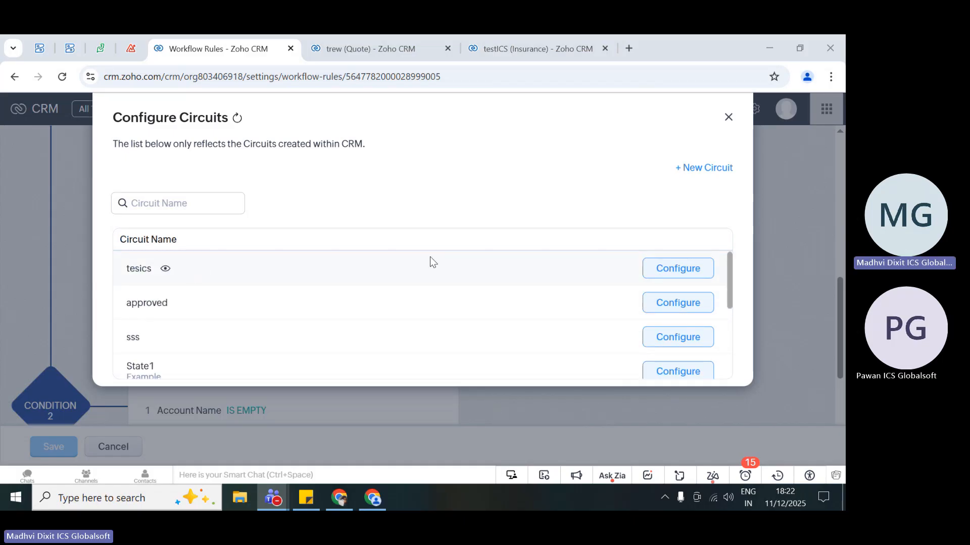
left_click(669, 279)
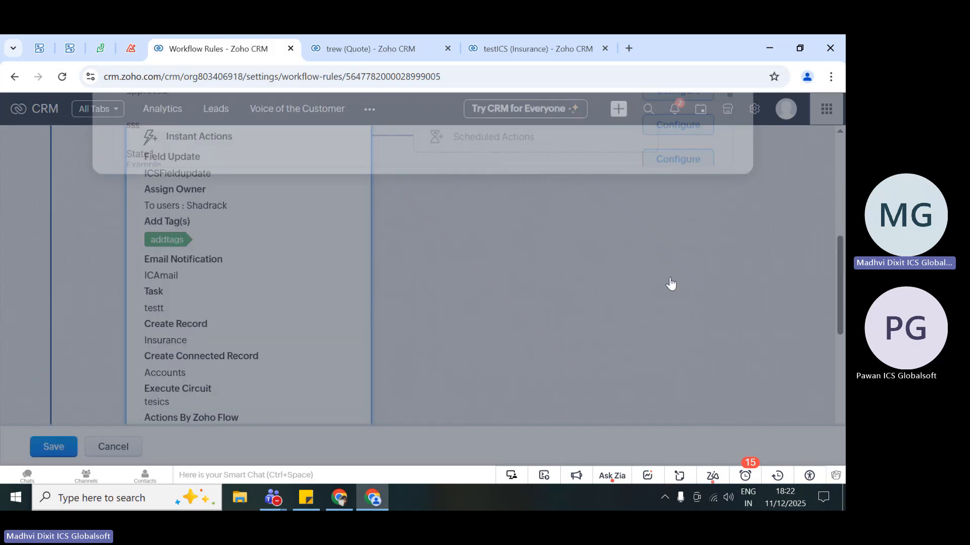
- Review the instant actions under Condition 1 and the action types that can still be added
scroll(256, 293, "down", 2)
scroll(275, 286, "up", 3)
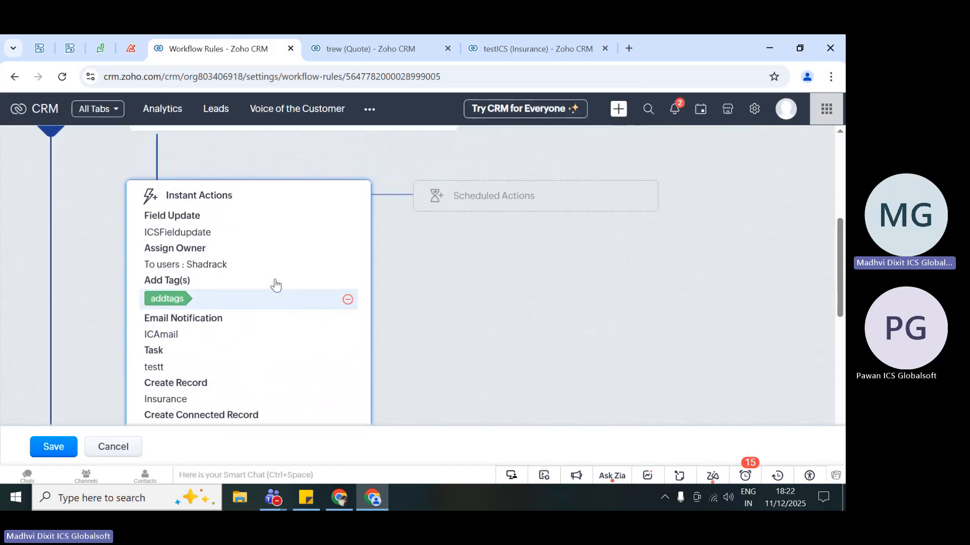
scroll(276, 286, "up", 3)
scroll(332, 292, "down", 4)
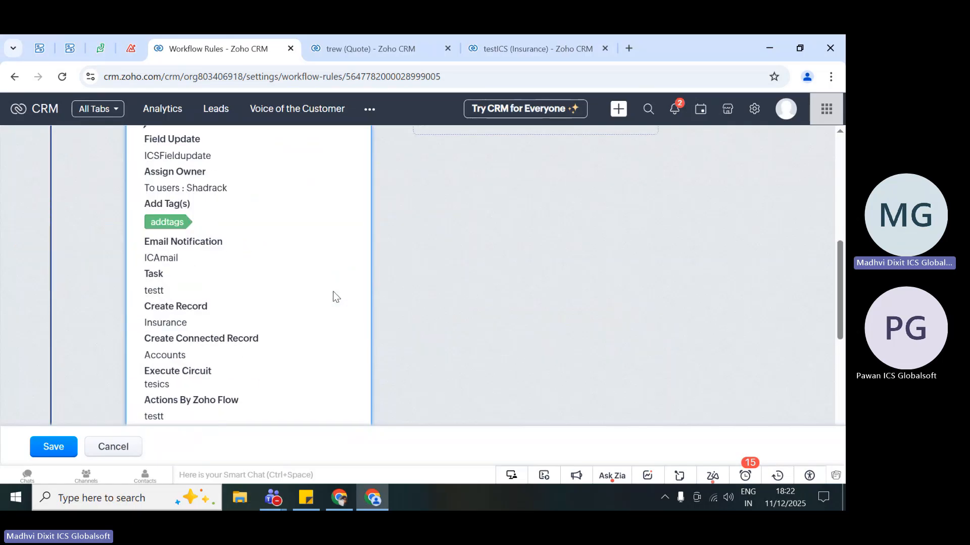
scroll(332, 292, "down", 2)
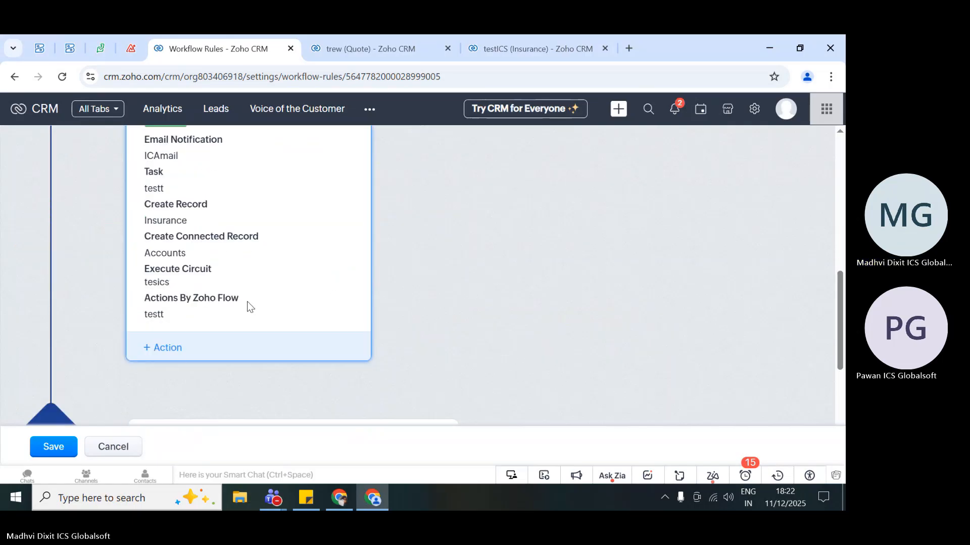
left_click(171, 346)
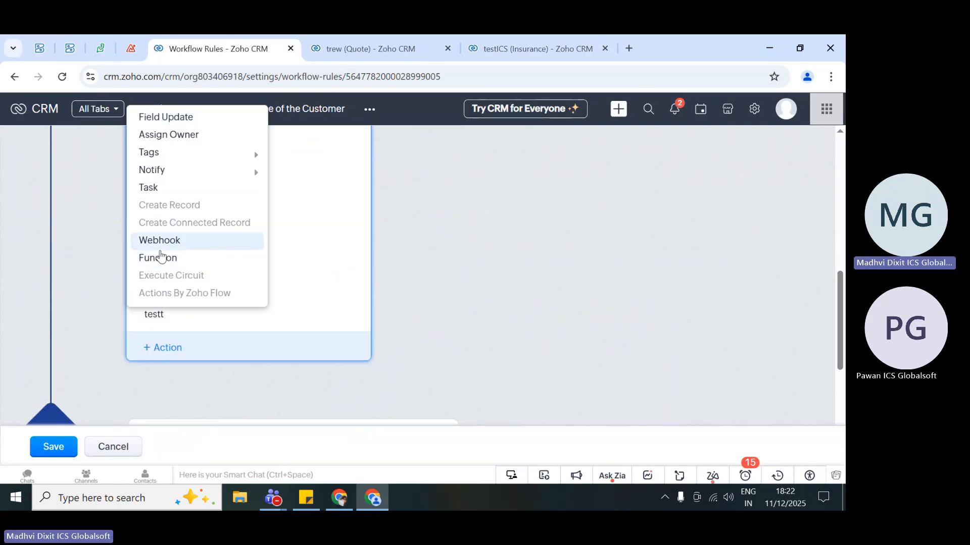
left_click(414, 282)
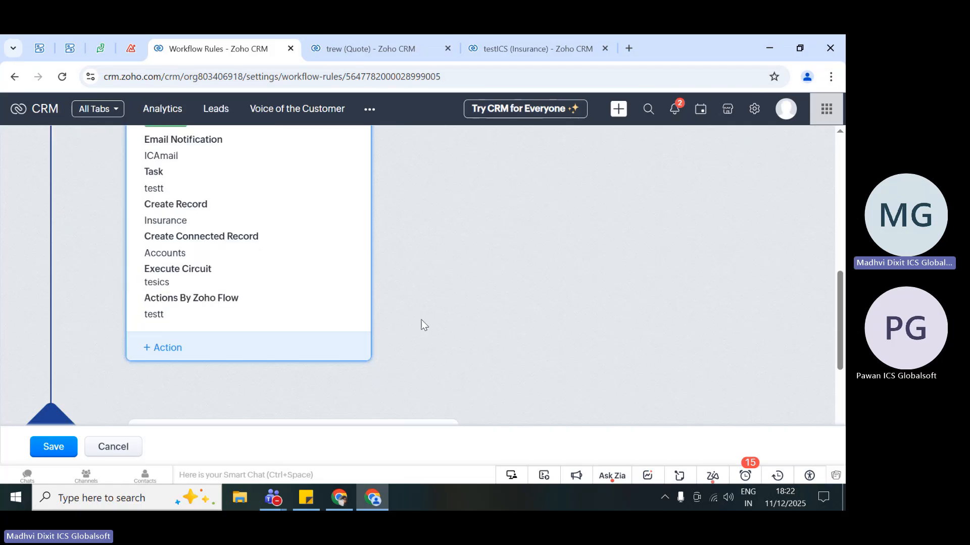